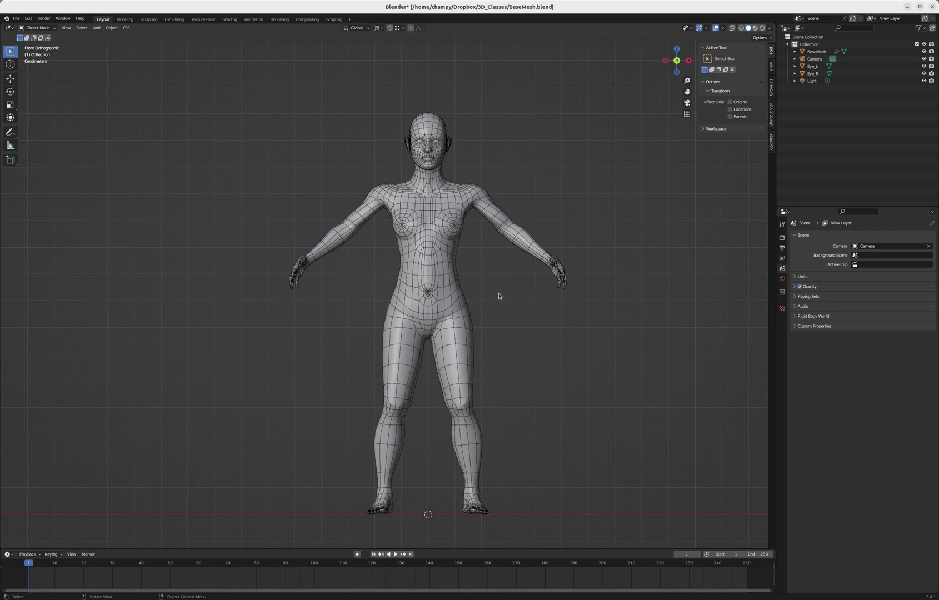
- Select and deselect the body mesh, then bring up the Add menu with Shift+A
left_click(447, 289)
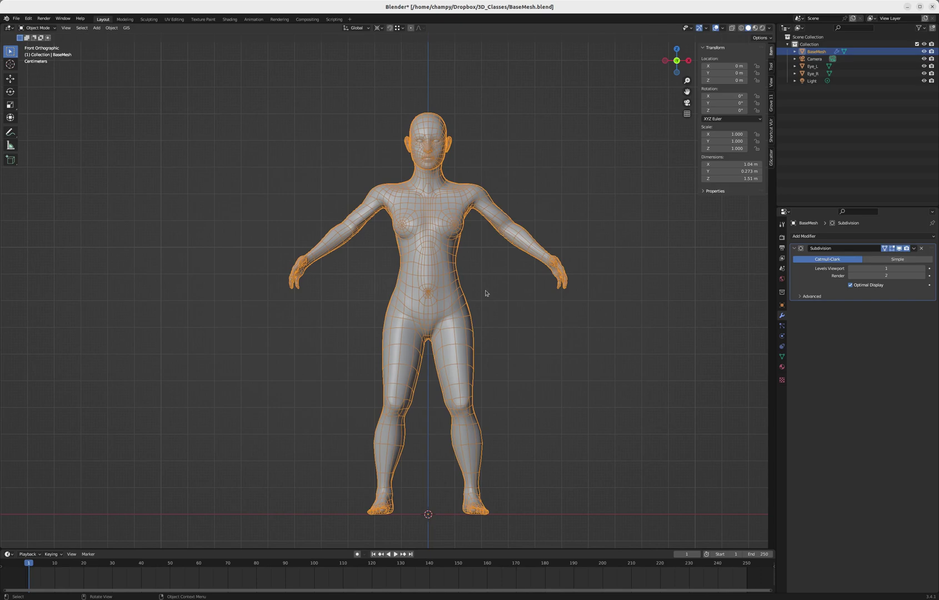
left_click(517, 303)
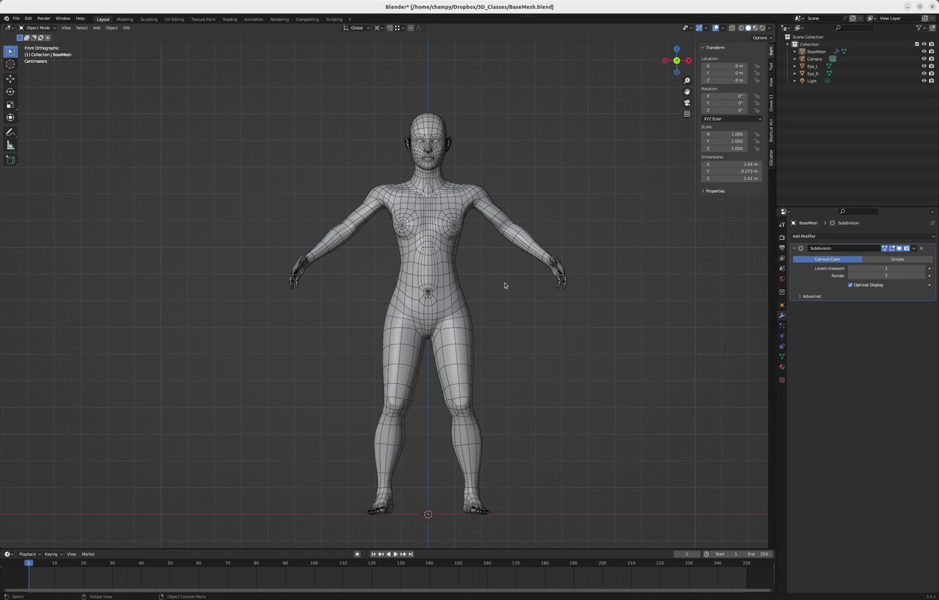
key("shift")
key("shift+a")
- Enable Screencast Keys from the sidebar's Shortcut VUr tab and go back to the Item tab
left_click(771, 132)
left_click(750, 59)
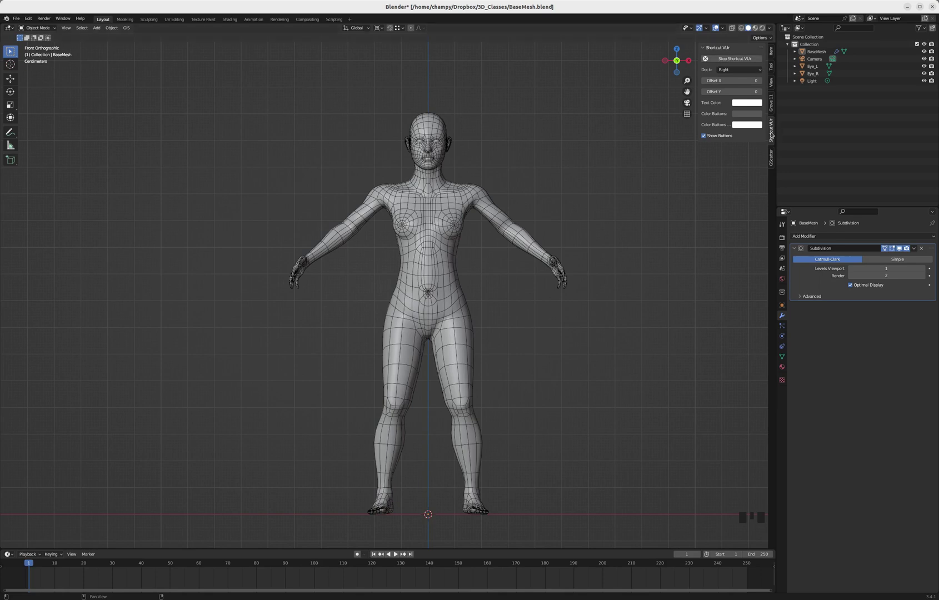
left_click(771, 54)
- Add an armature at the origin, enable Viewport Display > In Front, and return to front view
key("shift+a")
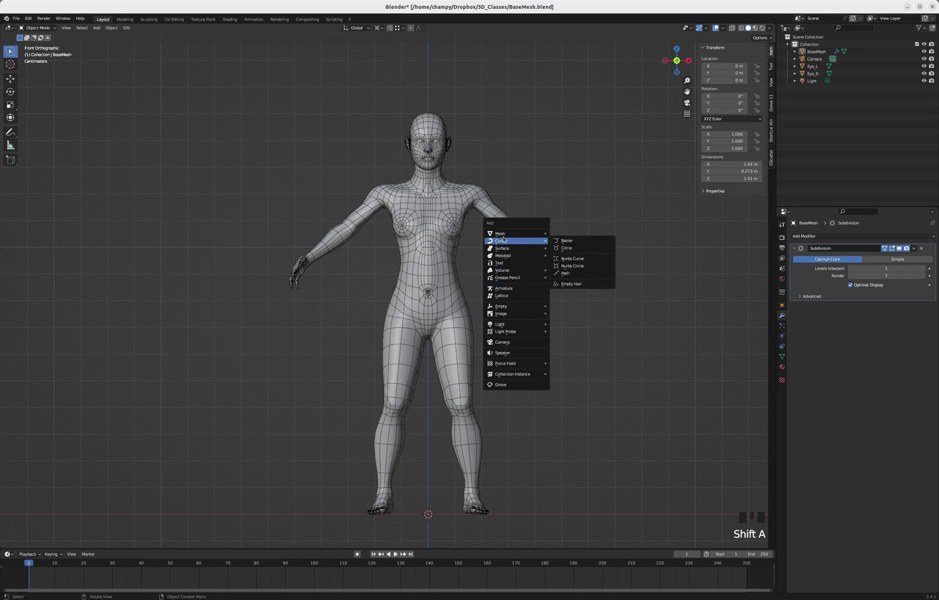
left_click(509, 289)
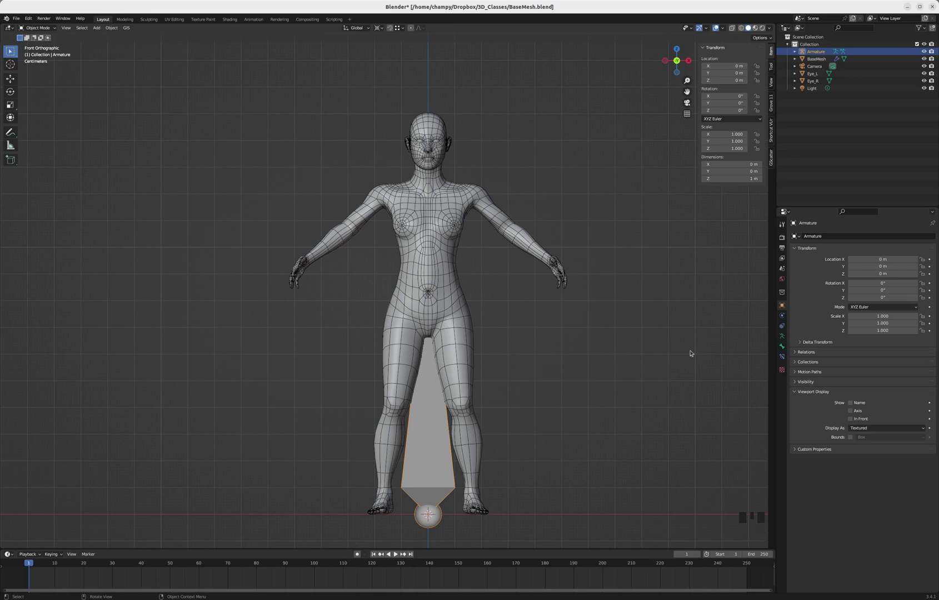
left_click(782, 336)
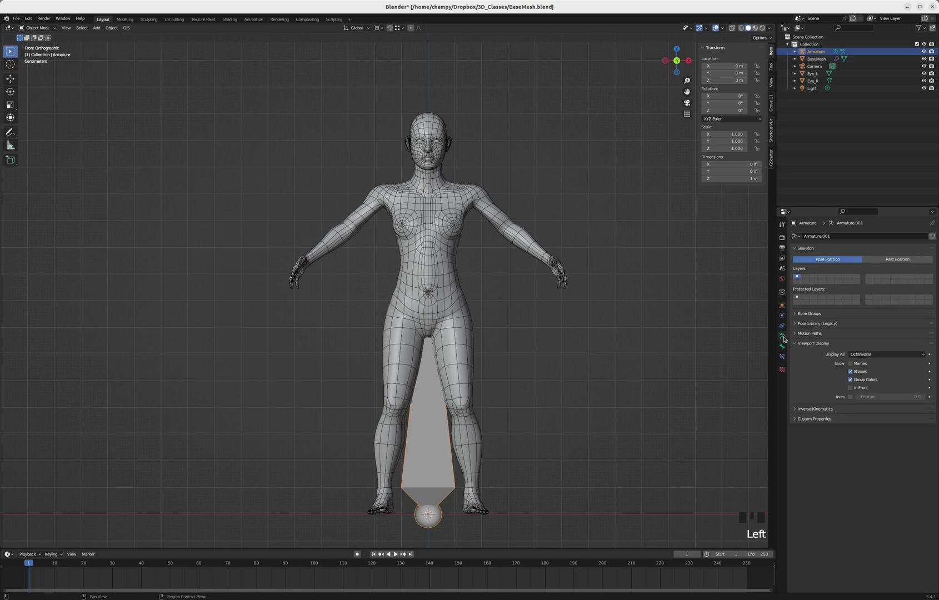
left_click(850, 388)
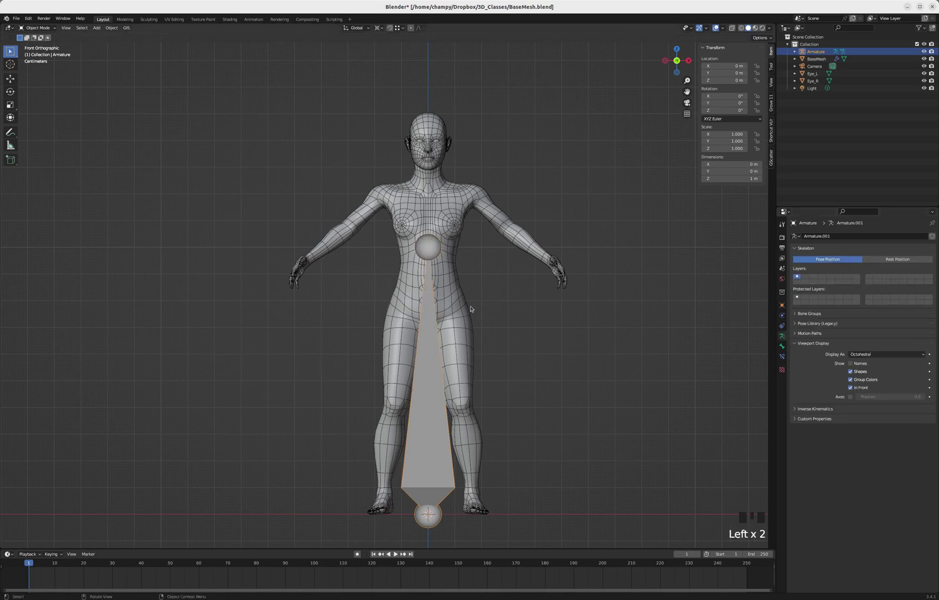
middle_click_drag(471, 308, 580, 296)
key("KP_1")
- Set the pivot point to Median Point and scale the armature down to 0.215
left_click(380, 28)
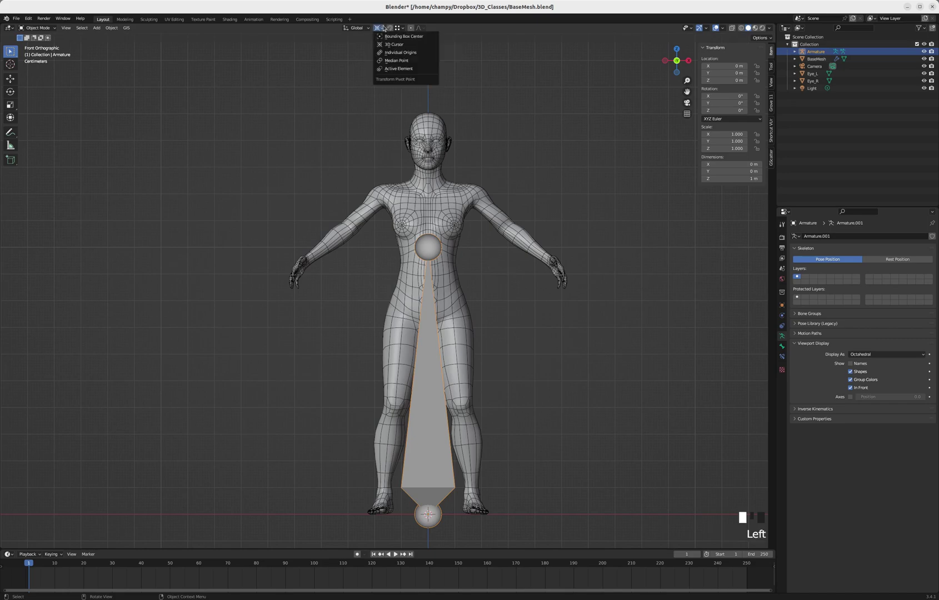
left_click(402, 60)
key("s")
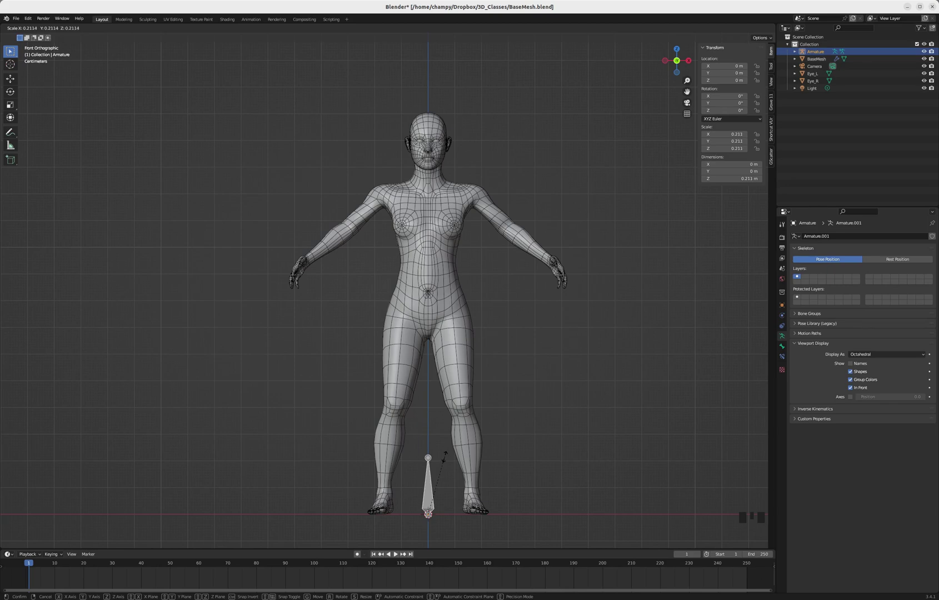
left_click(445, 457)
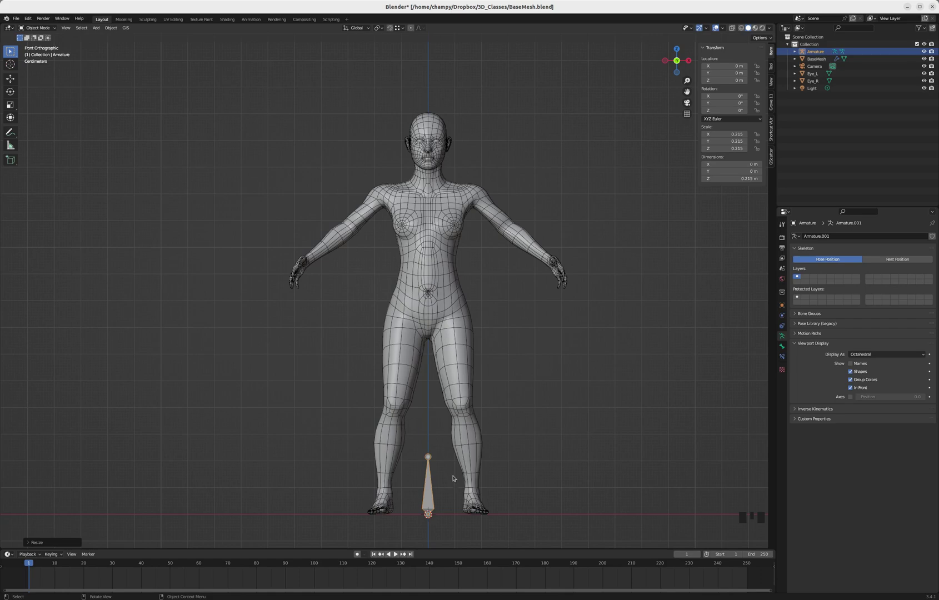
- Raise the armature along Z to about 0.766 m and shrink it further to 0.163
key("g")
key("z")
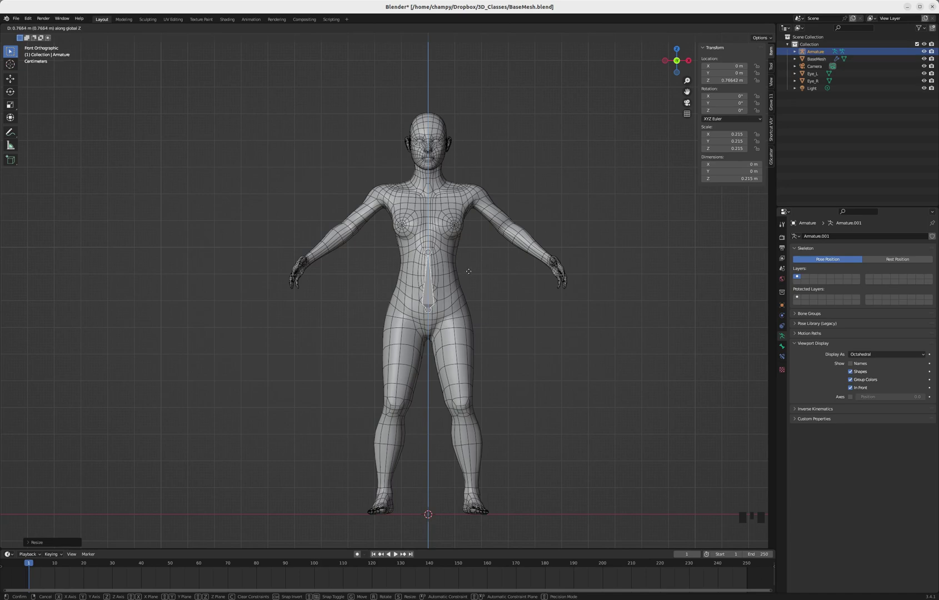
left_click(468, 271)
scroll(468, 271, "up", 7)
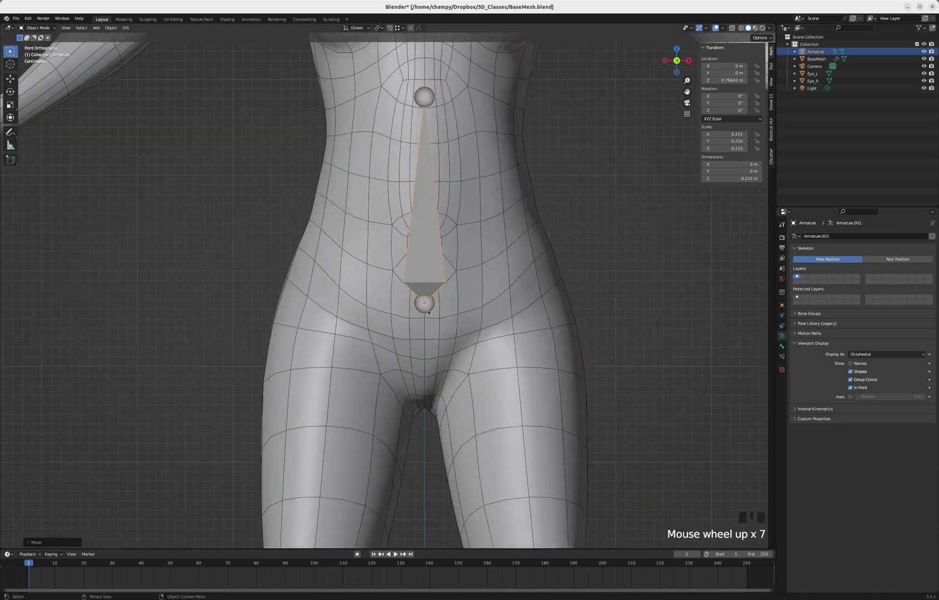
left_click(429, 313)
scroll(428, 331, "down", 4)
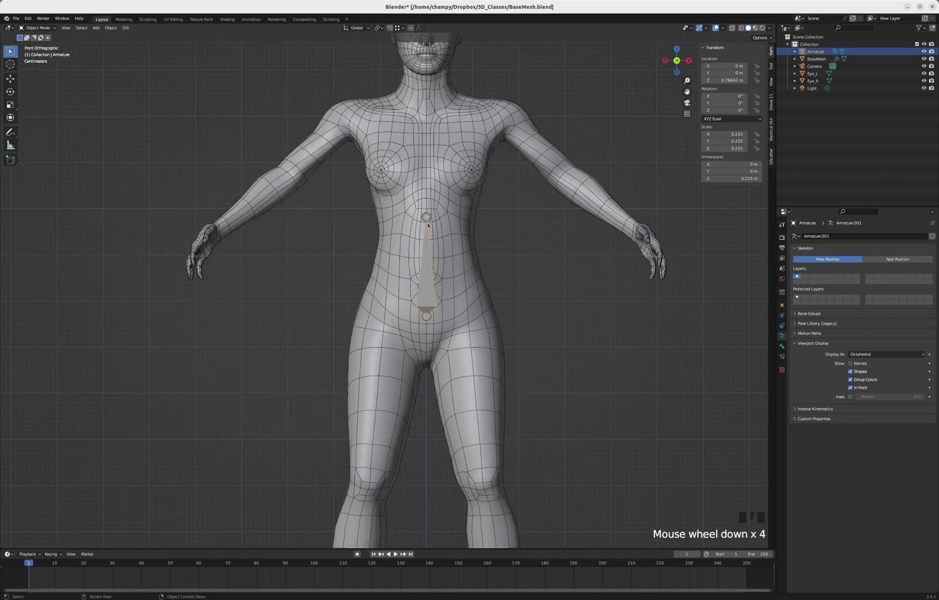
key("s")
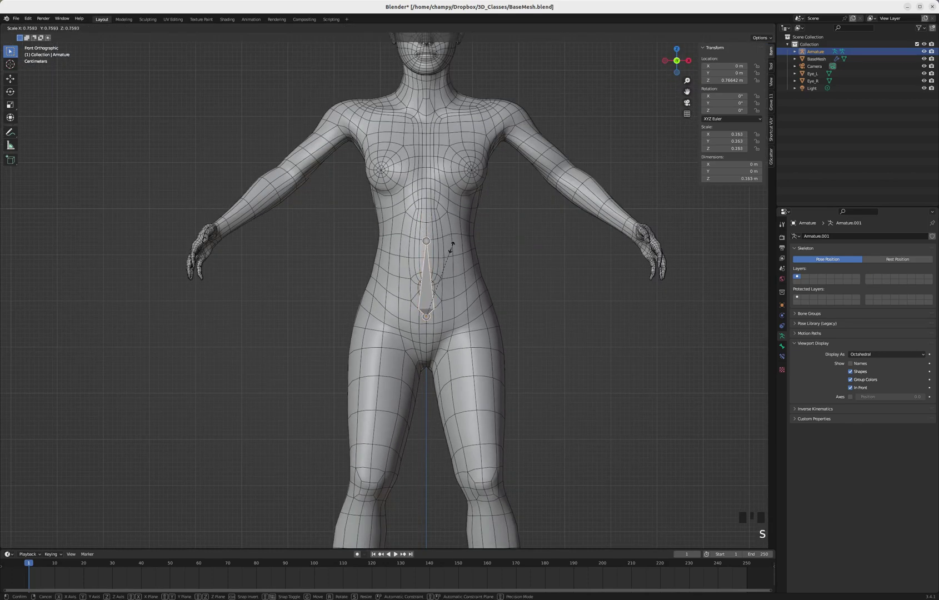
left_click(452, 248)
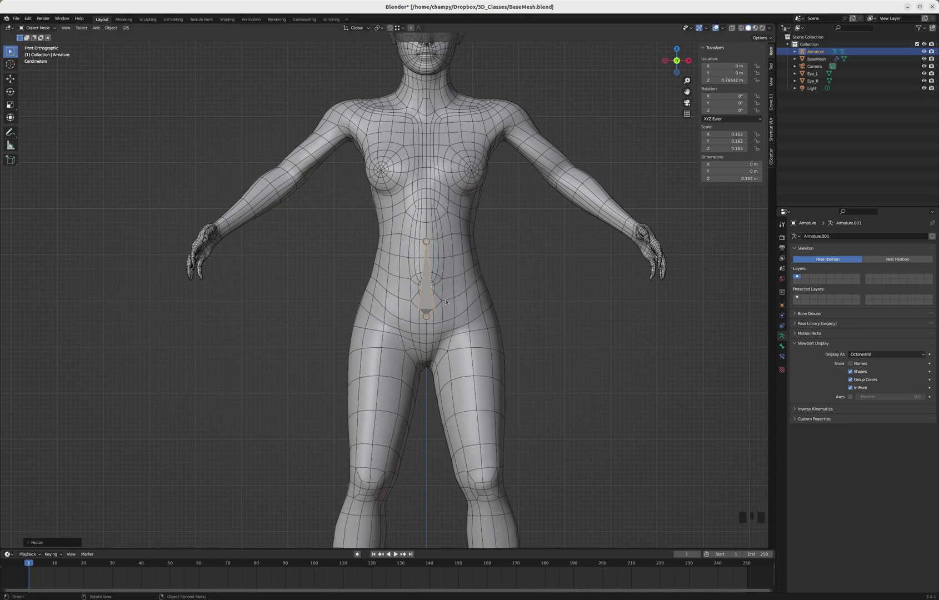
- Enter Edit Mode and select the armature's single bone
key("Tab")
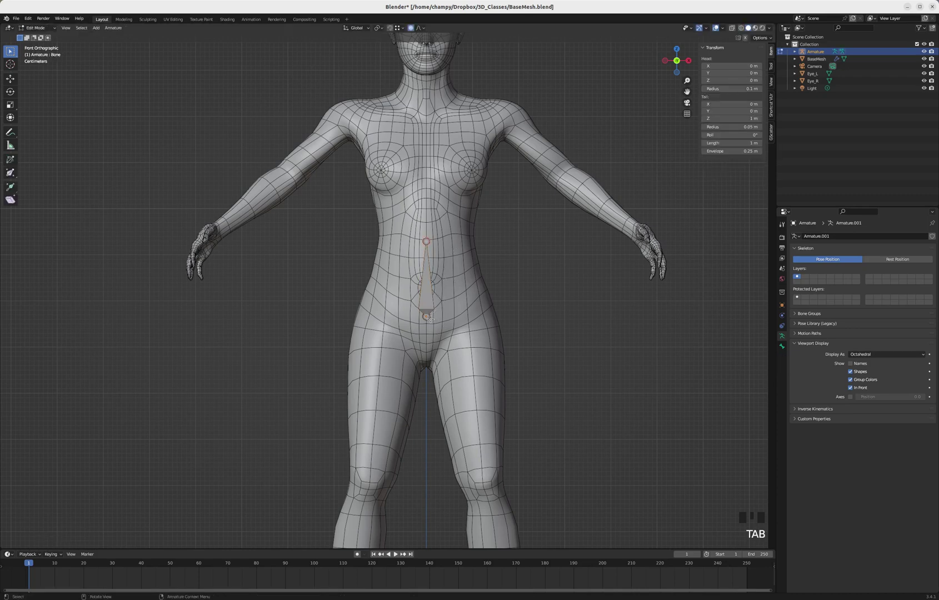
left_click(434, 286)
left_click(427, 240)
left_click(425, 240)
left_click(427, 287)
- Rename the bone to Spine.000 in Bone properties, then deselect it
left_click(781, 347)
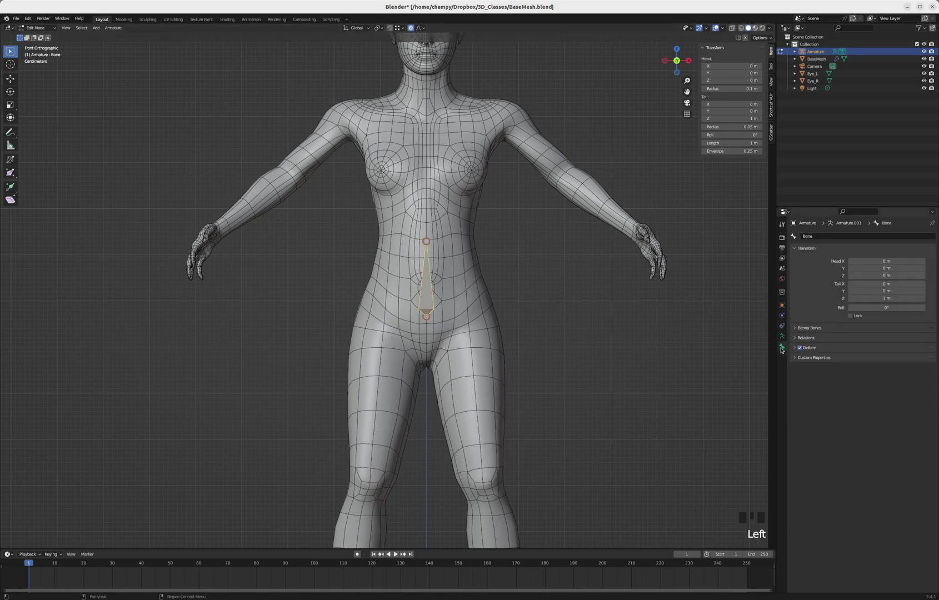
double_click(818, 236)
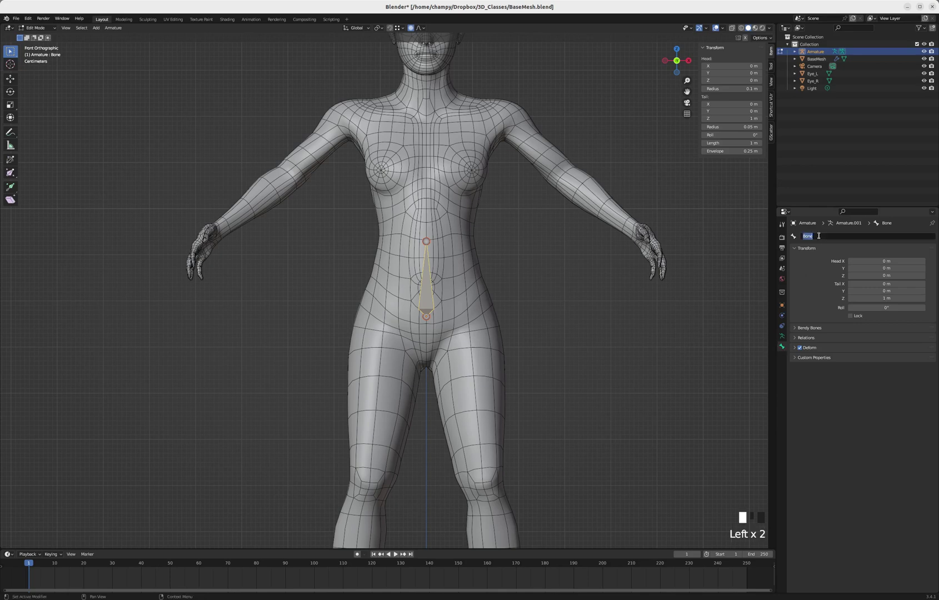
type("Sprin")
key("BackSpace")
key("BackSpace")
key("BackSpace")
key("BackSpace")
type(".000")
key("Return")
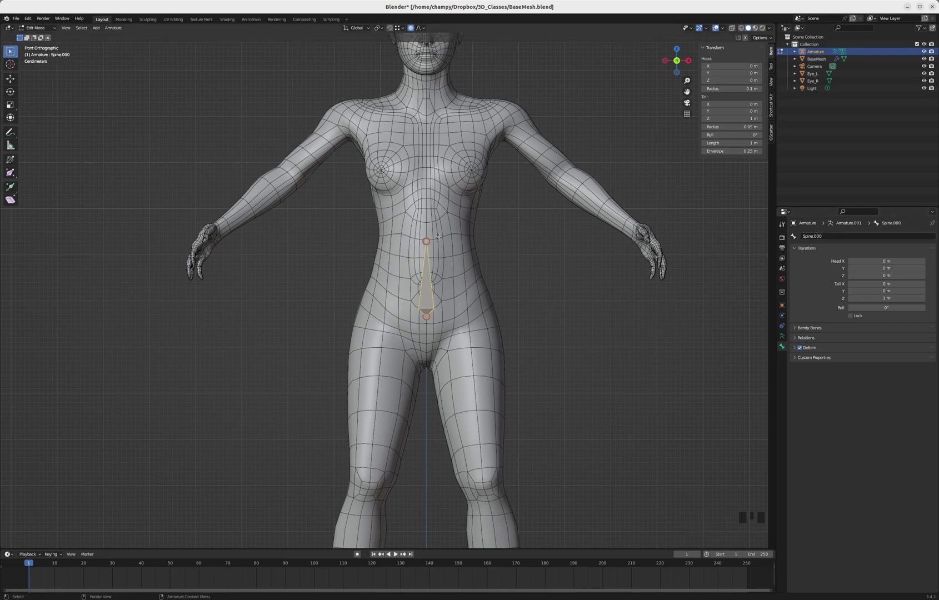
left_click(455, 212)
- Extrude Spine.001 straight up and move the joint between the spine bones back along Y
key("e")
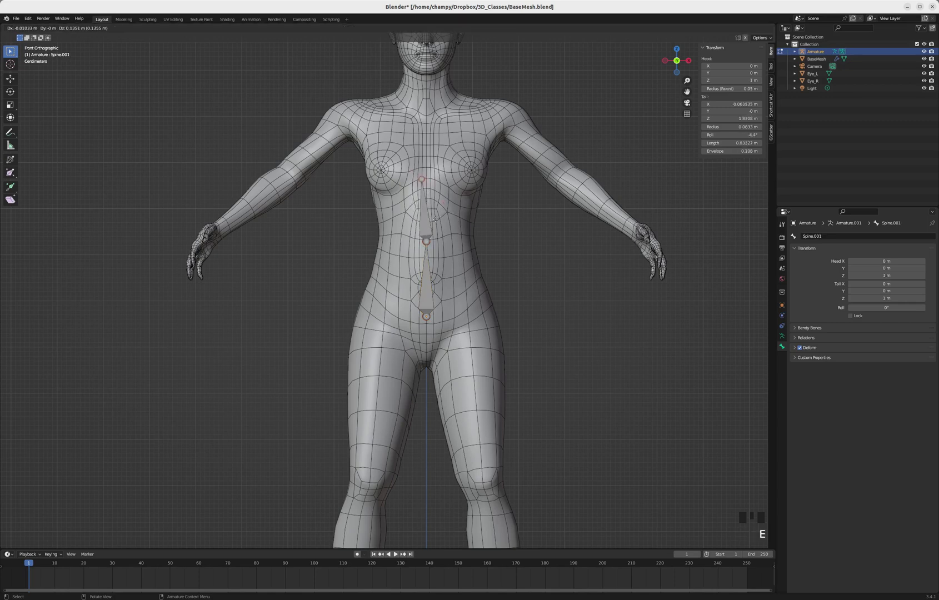
key("z")
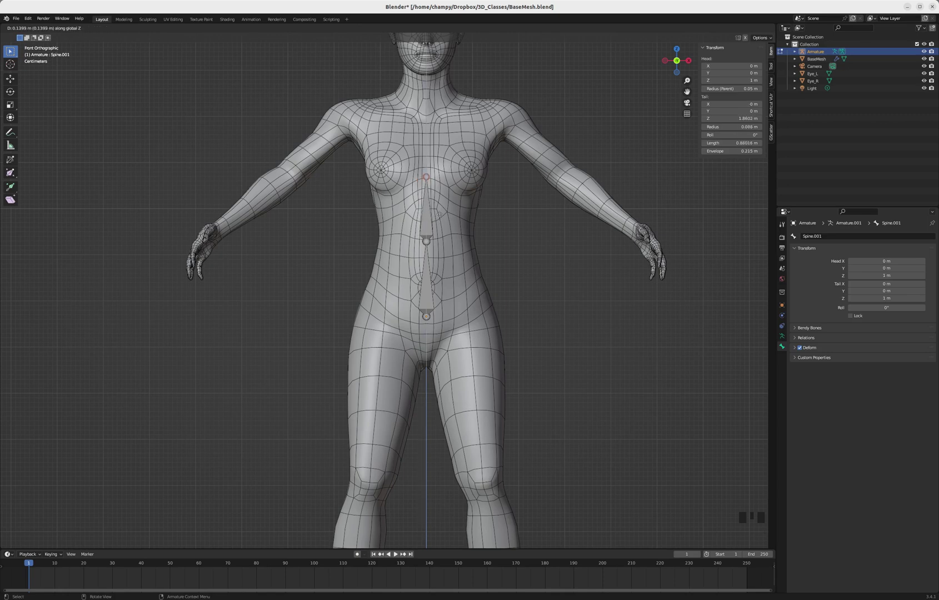
left_click(438, 211)
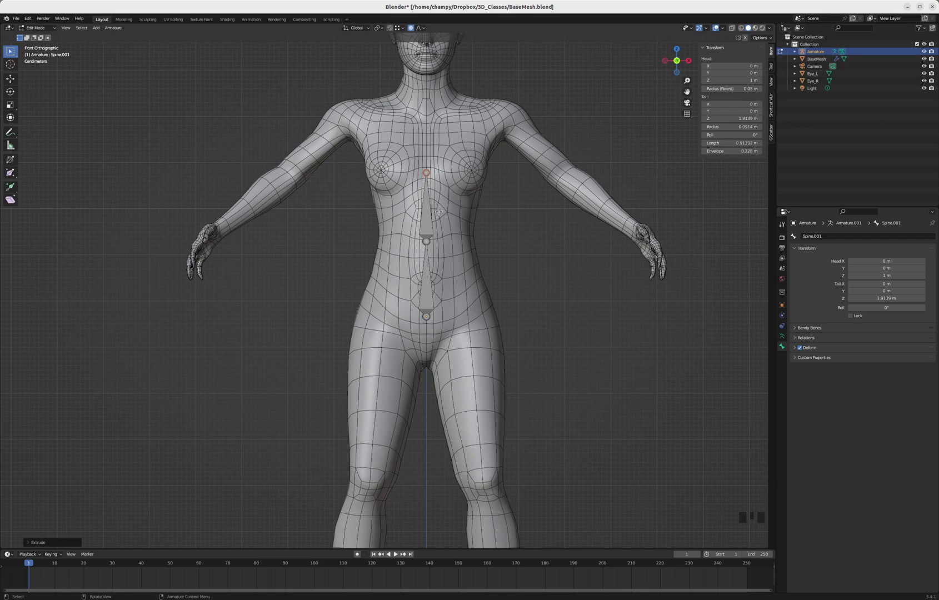
key("KP_3")
left_click(454, 241)
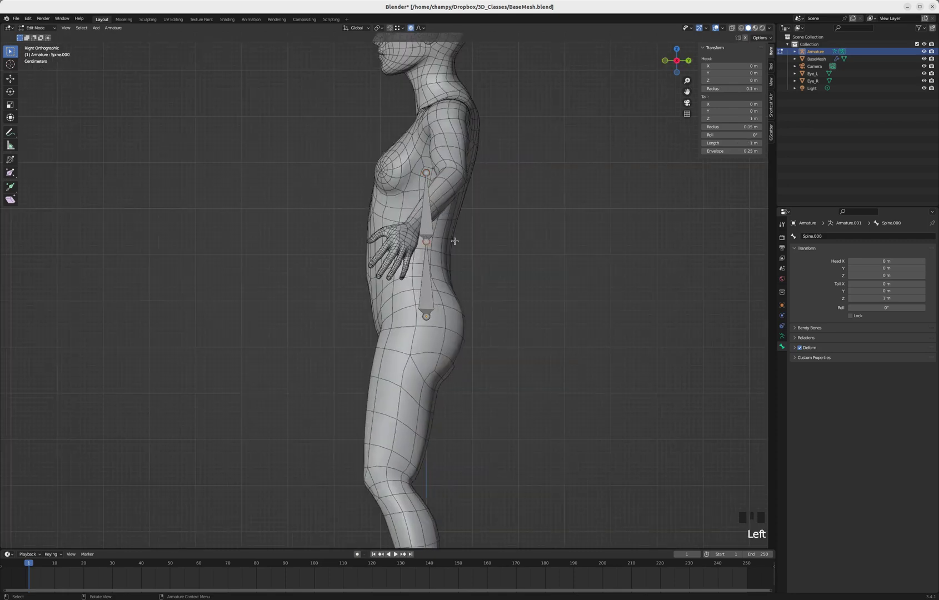
key("g")
key("y")
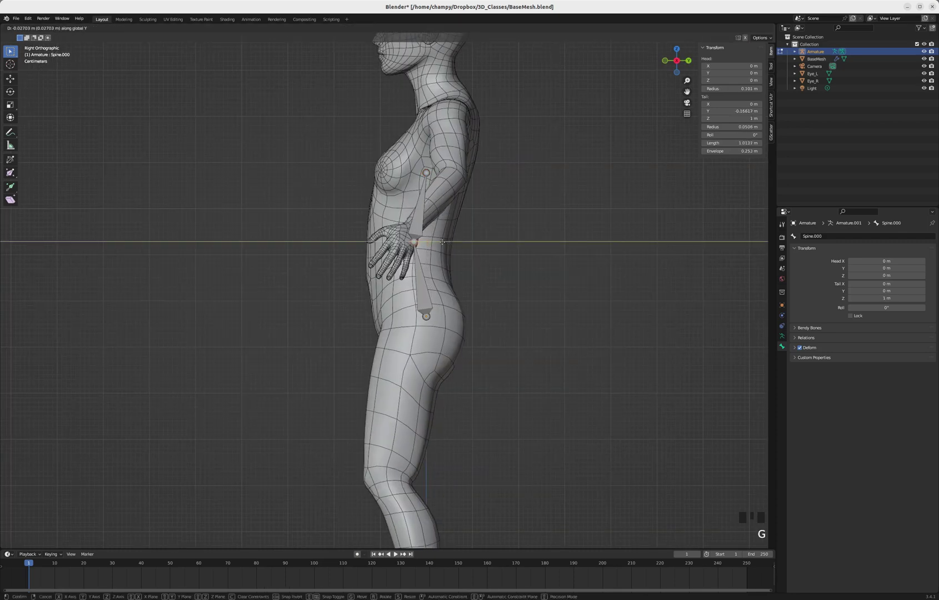
left_click(413, 240)
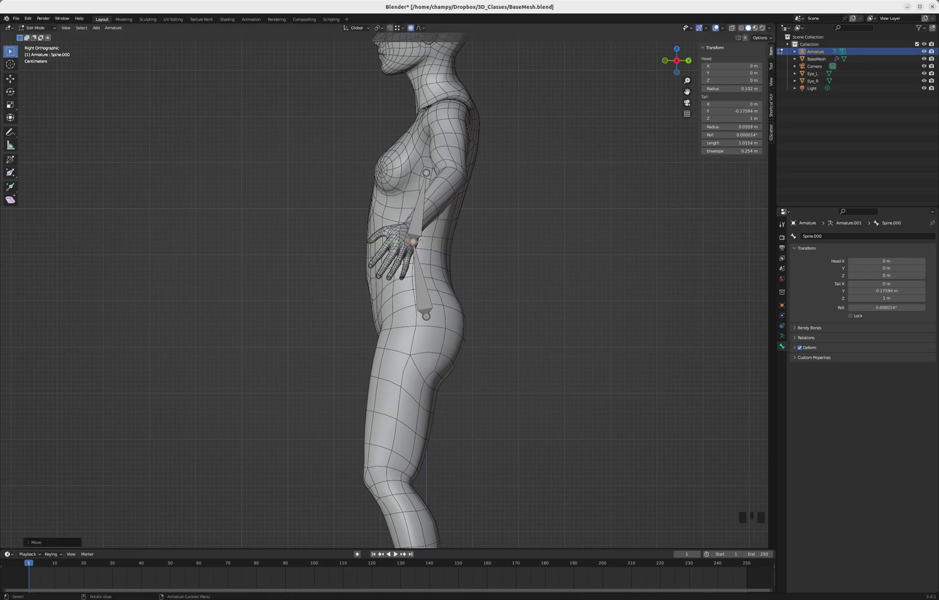
- Extrude further spine bones up through the neck and chin to the top of the head
left_click(445, 168)
key("e")
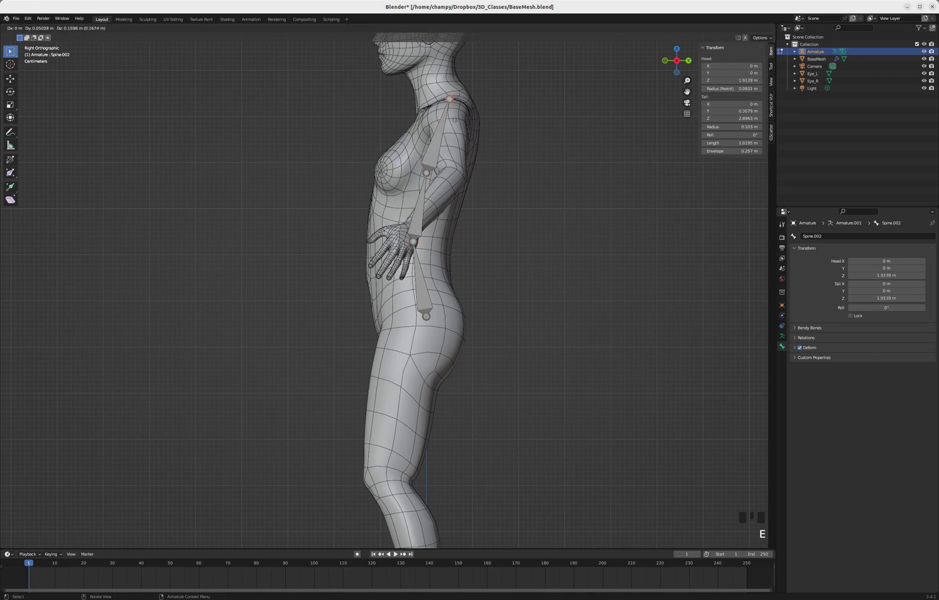
left_click(458, 126)
scroll(489, 236, "down", 3)
scroll(469, 142, "up", 5)
key("e")
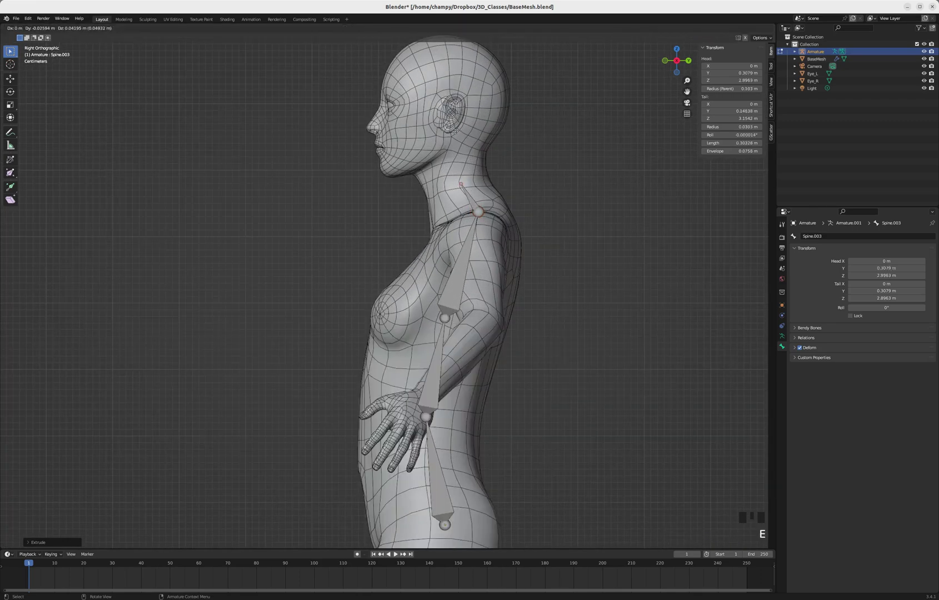
left_click(461, 184)
key("e")
left_click(456, 147)
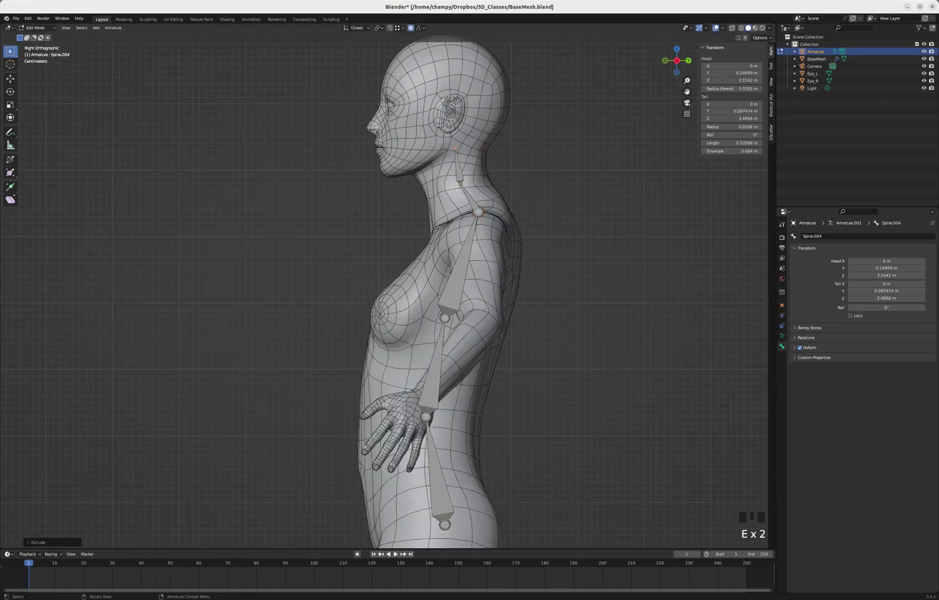
key("e")
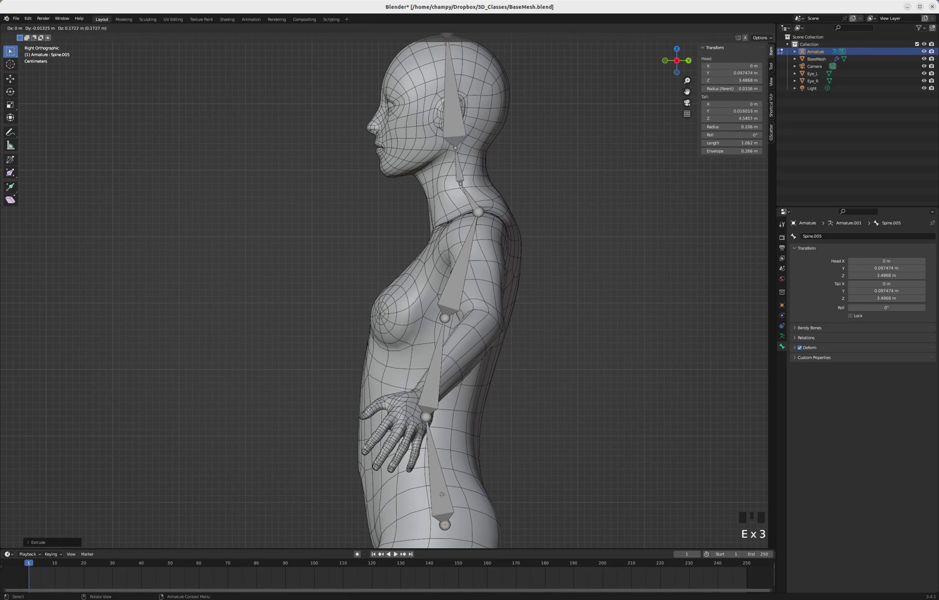
left_click(441, 494)
scroll(523, 402, "down", 3)
- Select each bone from Spine.000 up to the head bone to check the chain
left_click(484, 425)
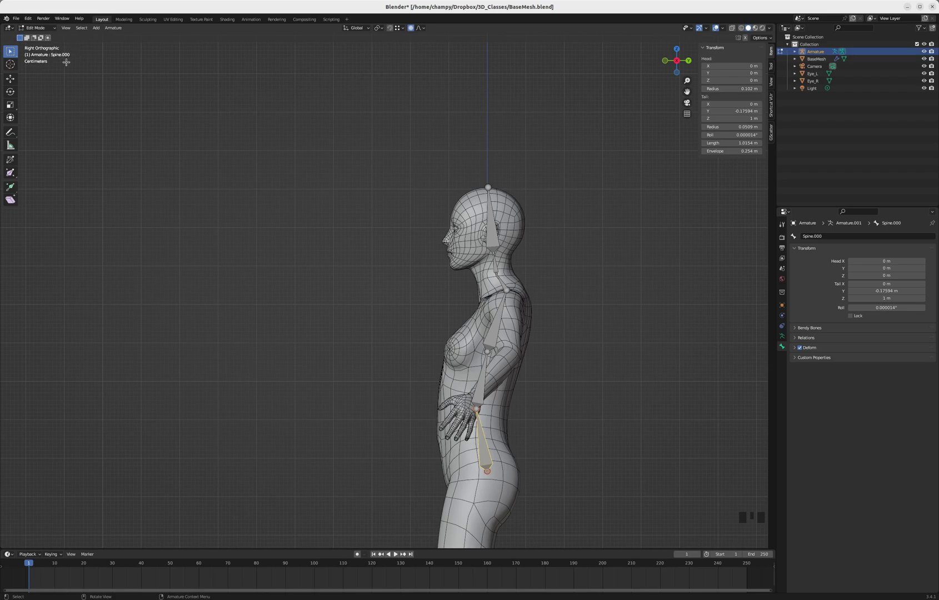
left_click(484, 385)
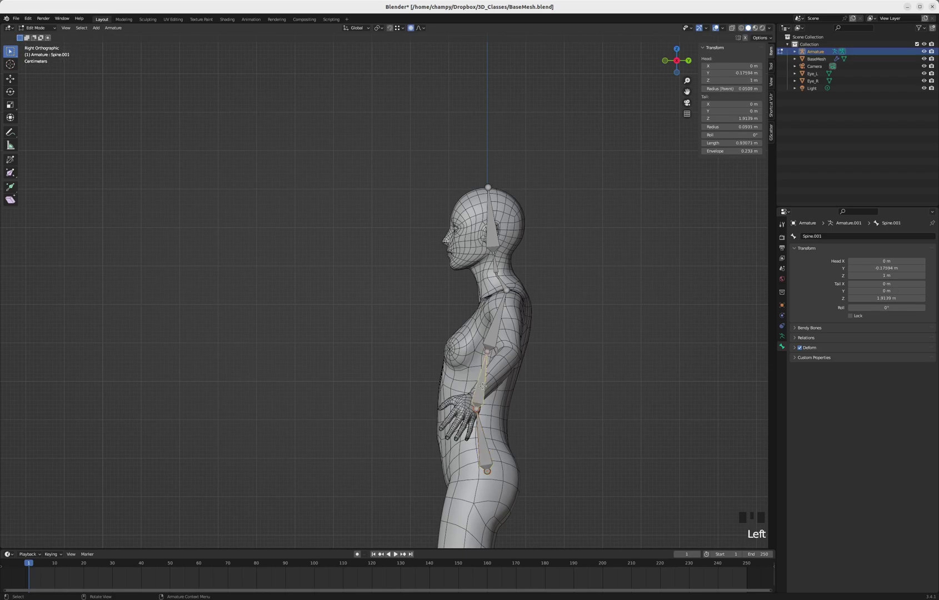
left_click(501, 324)
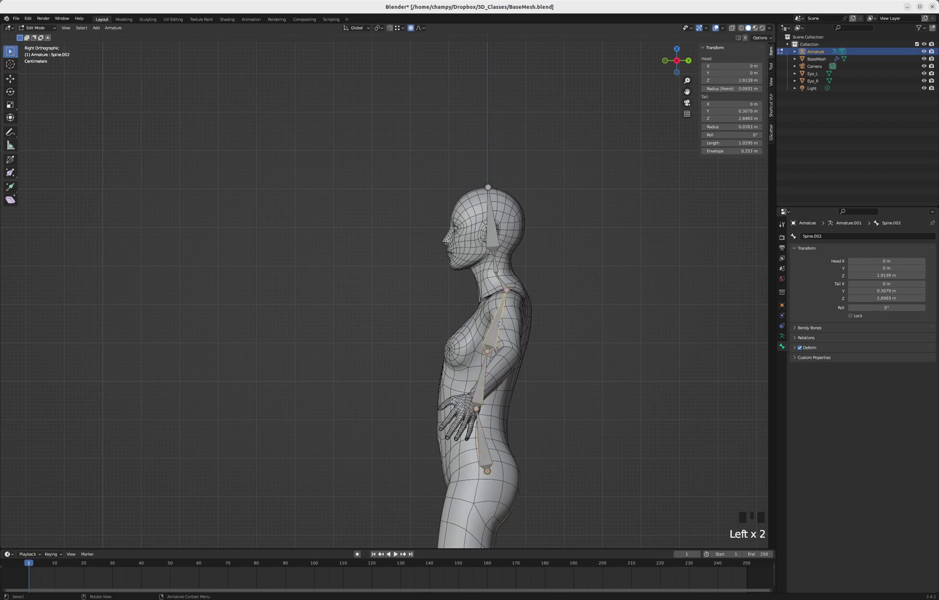
left_click(505, 265)
left_click(497, 261)
left_click(472, 250)
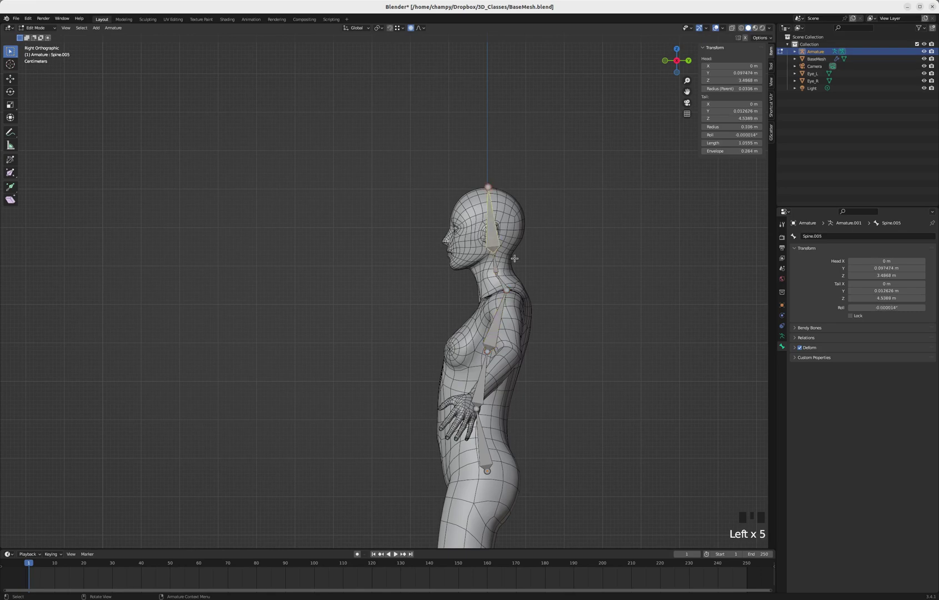
- Enable X-Axis Mirror in the Tool tab's bone-editing options
key("KP_1")
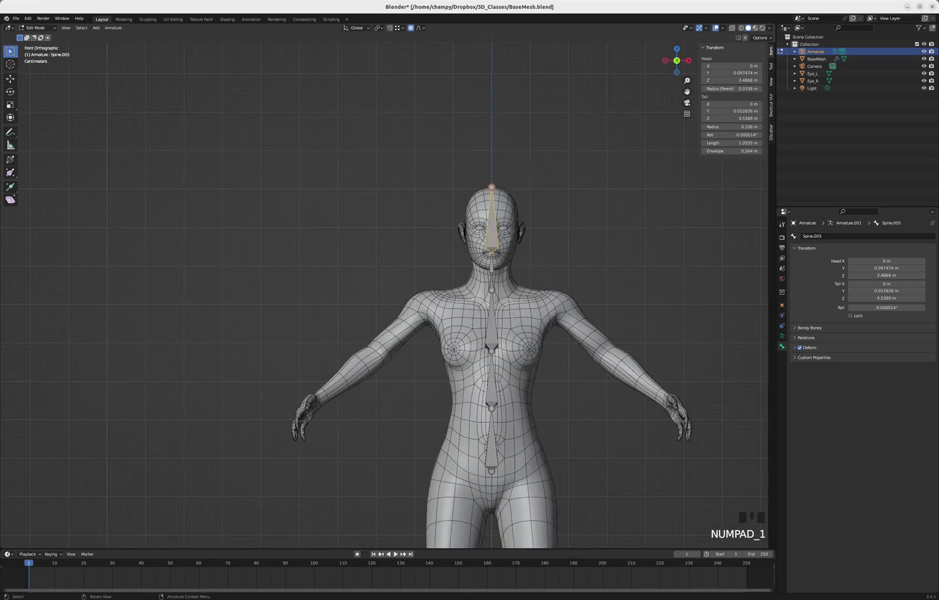
scroll(550, 341, "up", 3)
scroll(528, 221, "down", 2)
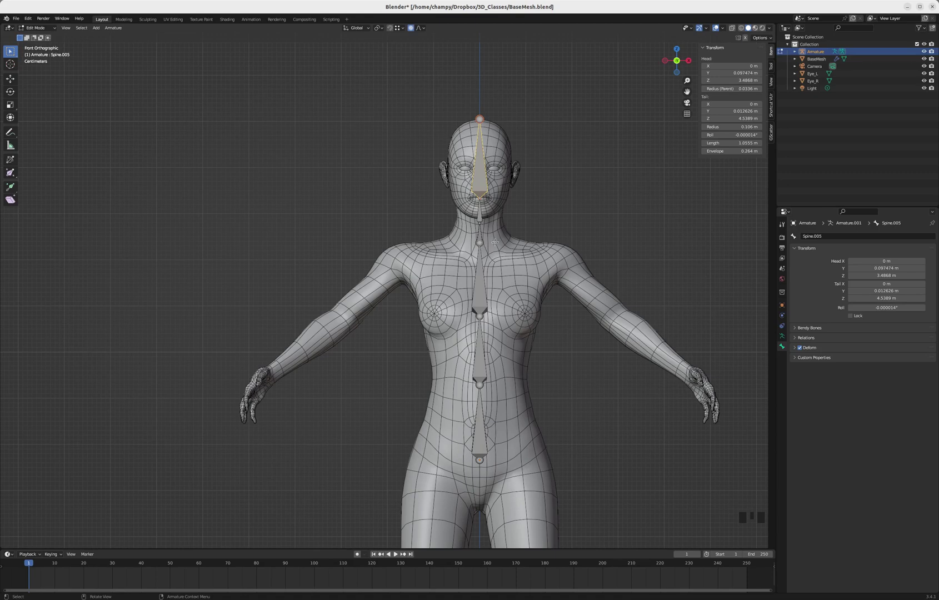
left_click(782, 225)
scroll(784, 234, "down", 1)
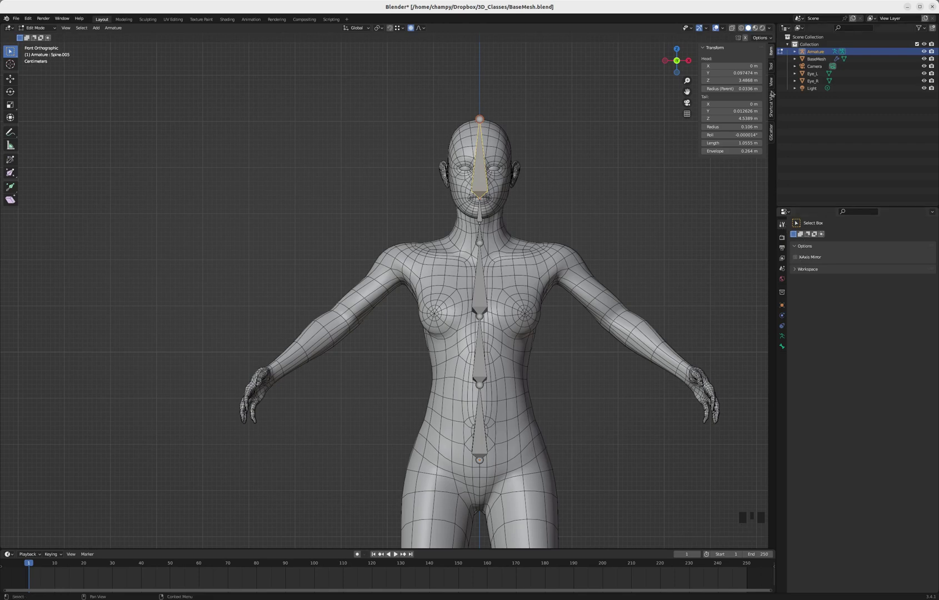
left_click(746, 38)
- Lower the joint at the base of the neck slightly
left_click(480, 245)
key("g")
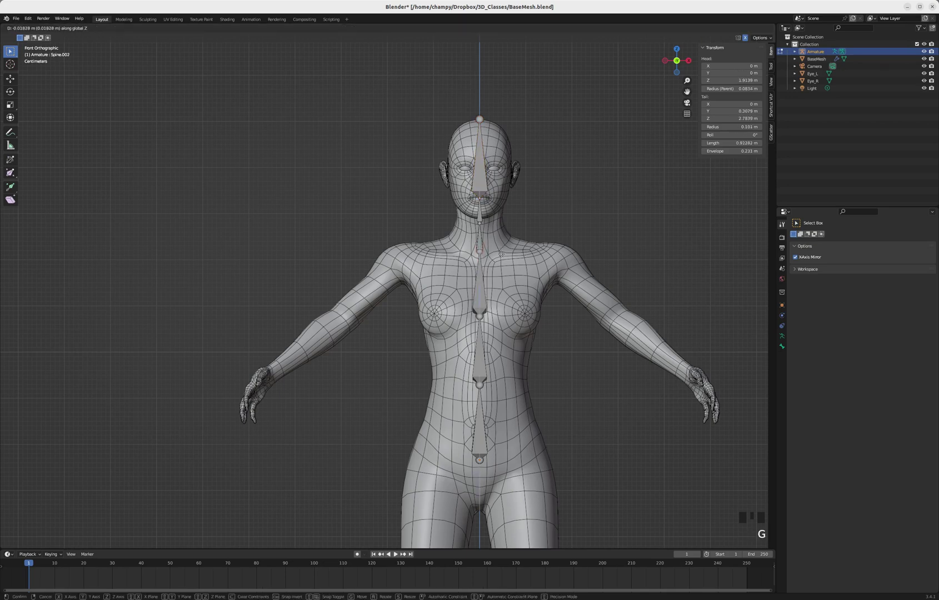
left_click(490, 245)
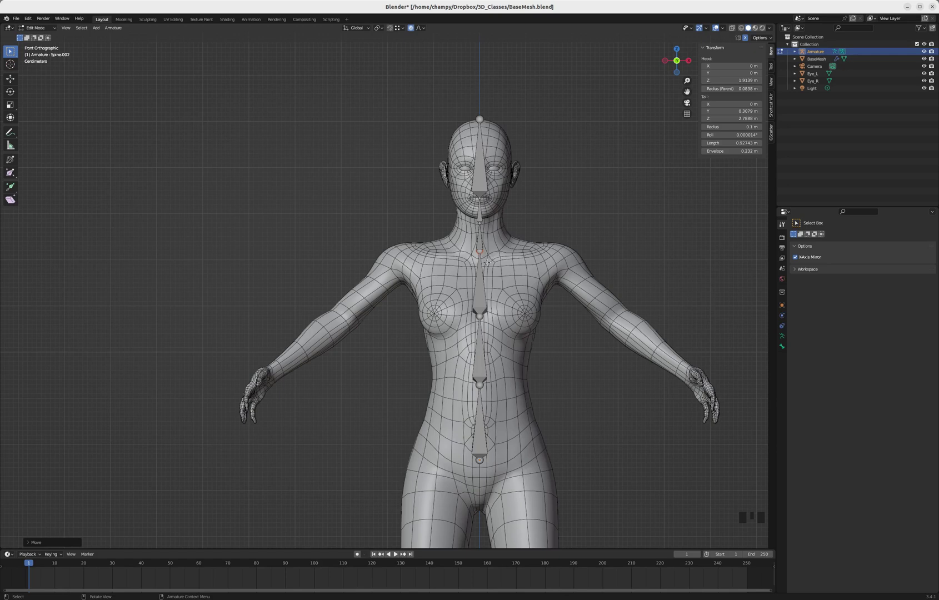
- Shift+E mirrored shoulder bones from the chest joint out to both shoulders
key("shift")
key("shift+e")
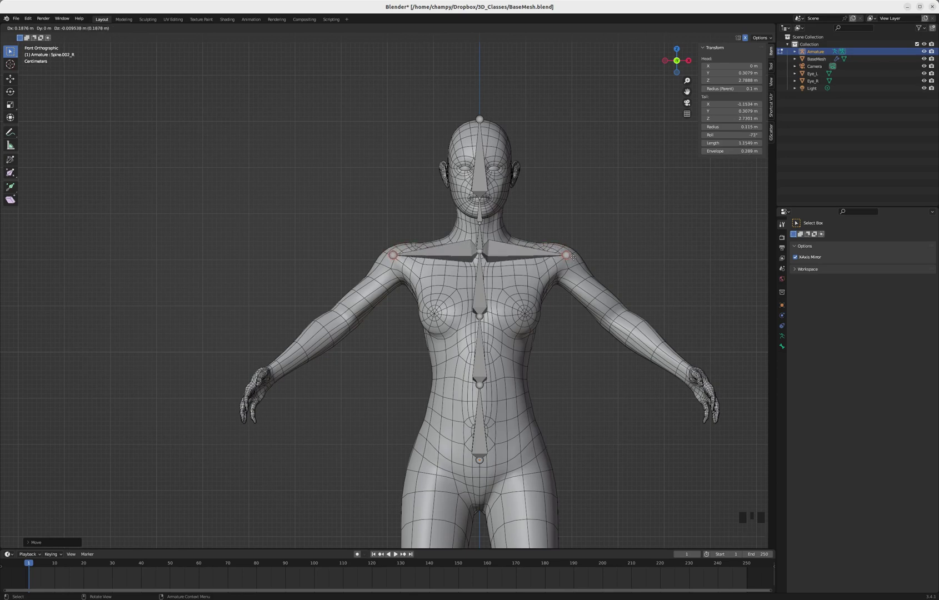
left_click(569, 260)
left_click(524, 255)
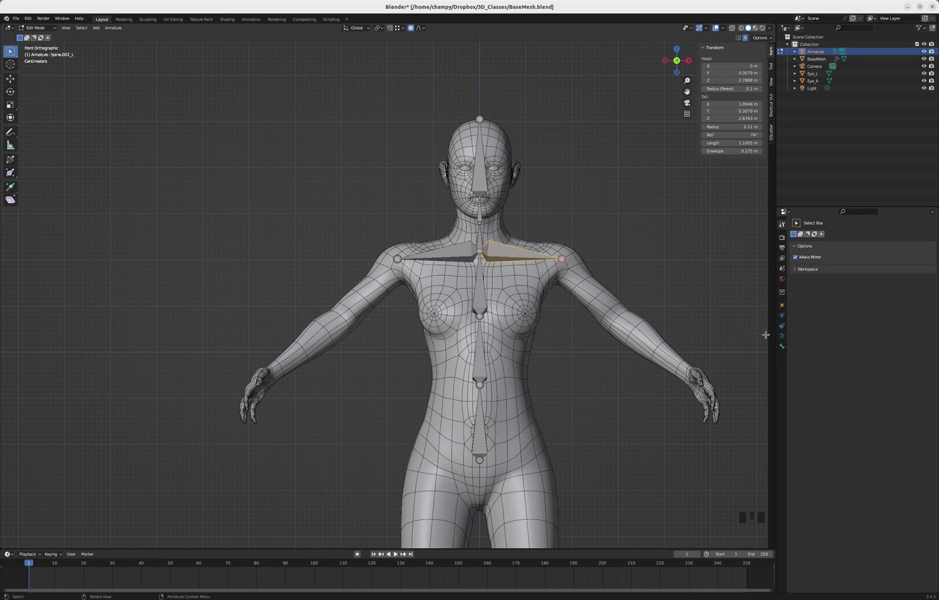
- Enter Shoulder_L and Shoulder_R as the names of the two clavicle bones in Bone properties
left_click(782, 347)
double_click(832, 237)
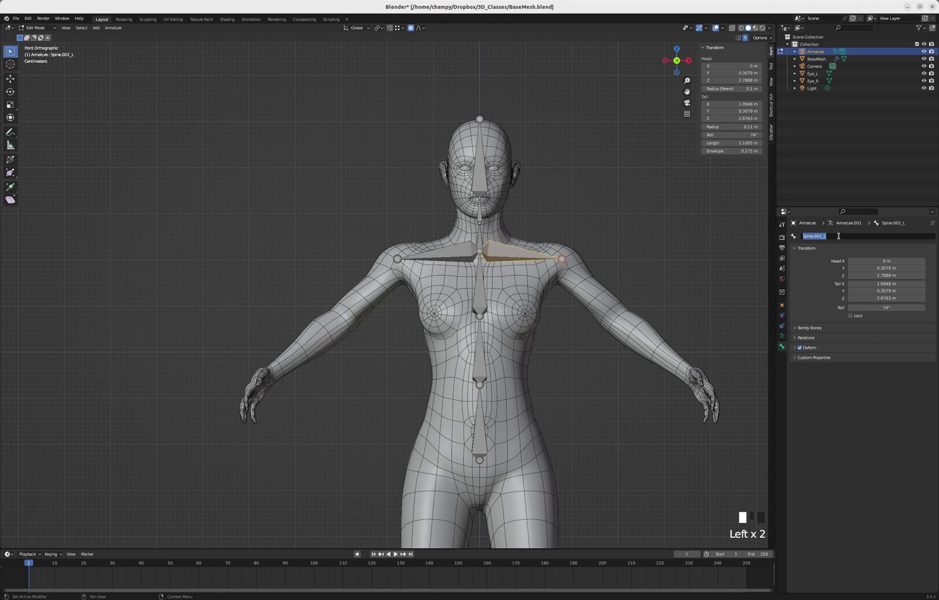
type("Shoulder")
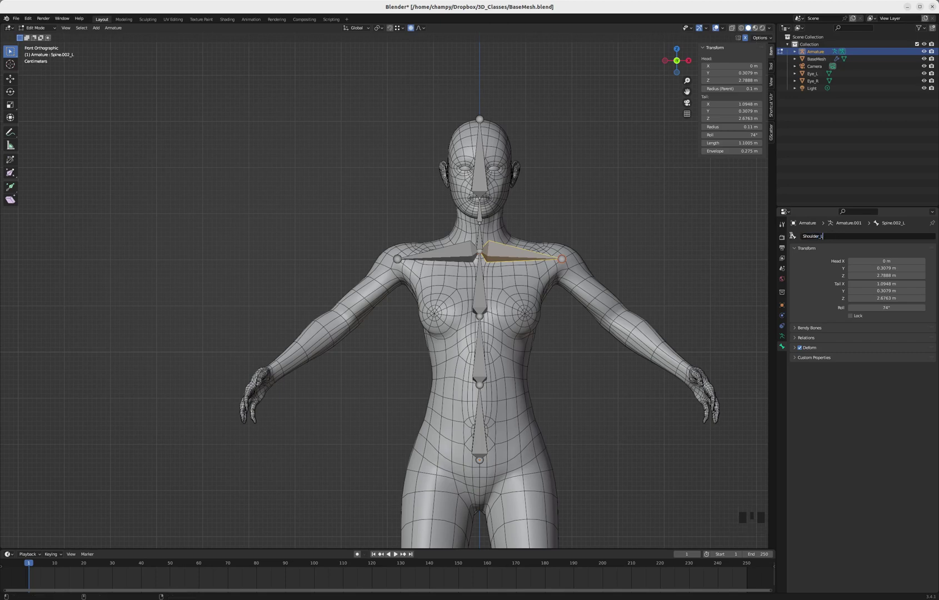
type("_L")
left_click(439, 256)
double_click(833, 237)
type("Shou")
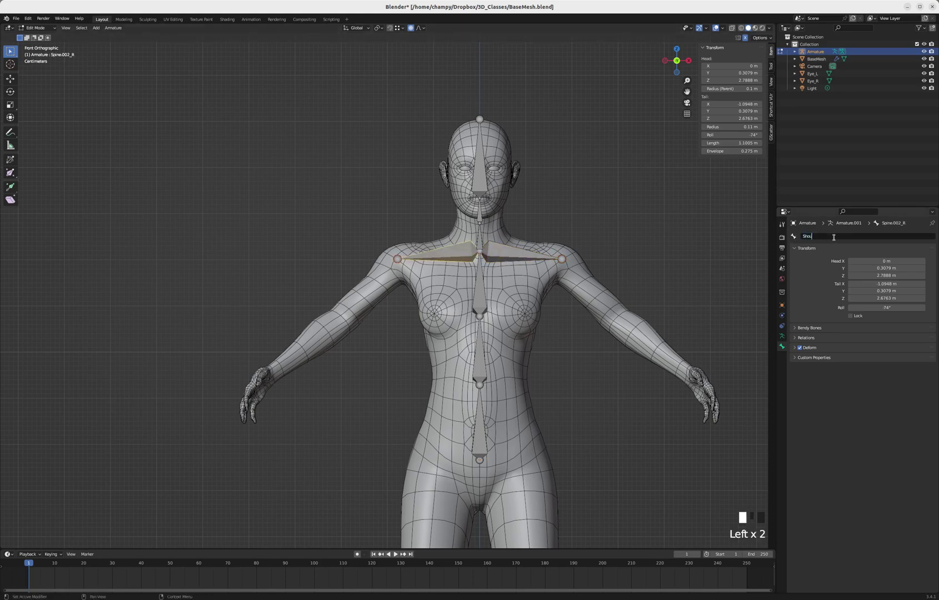
type("lder")
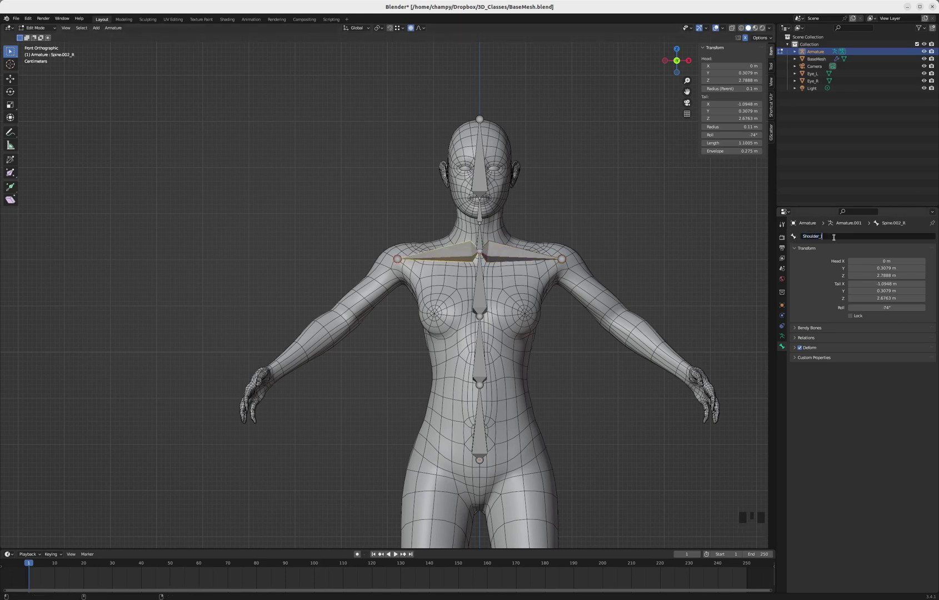
type("_R")
key("Return")
key("KP_3")
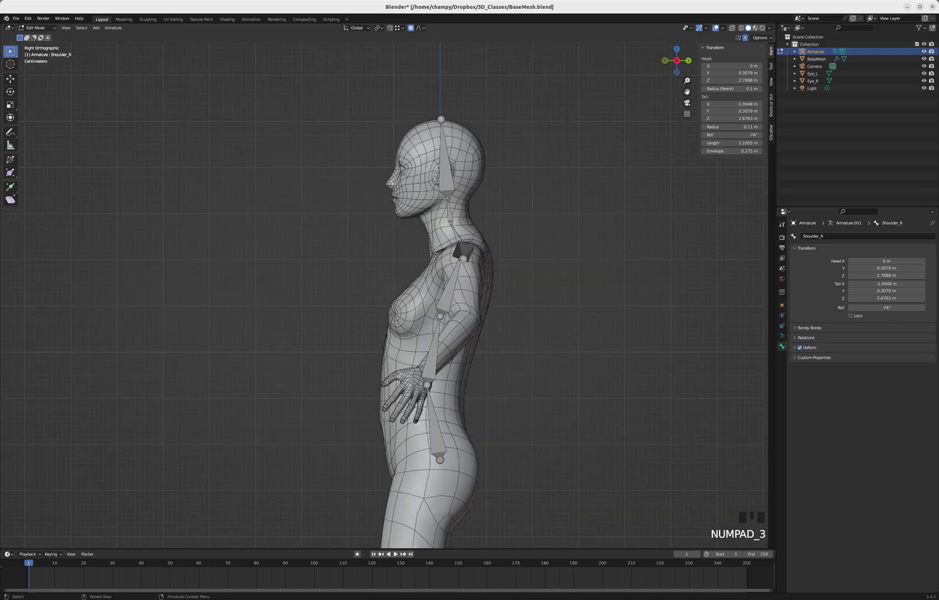
- Extrude mirrored upper-arm bones from the shoulders down to the elbows
left_click(461, 260)
key("KP_1")
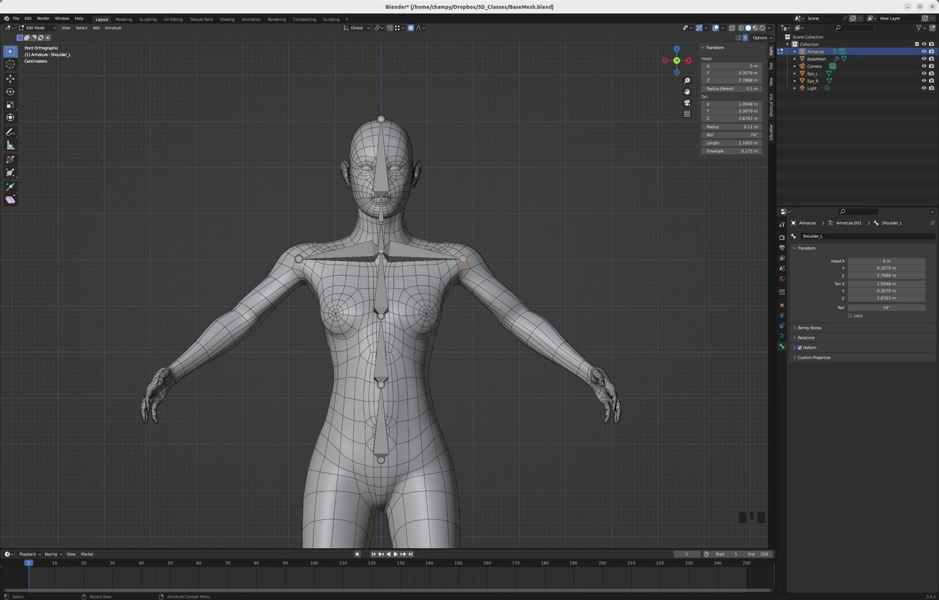
key("e")
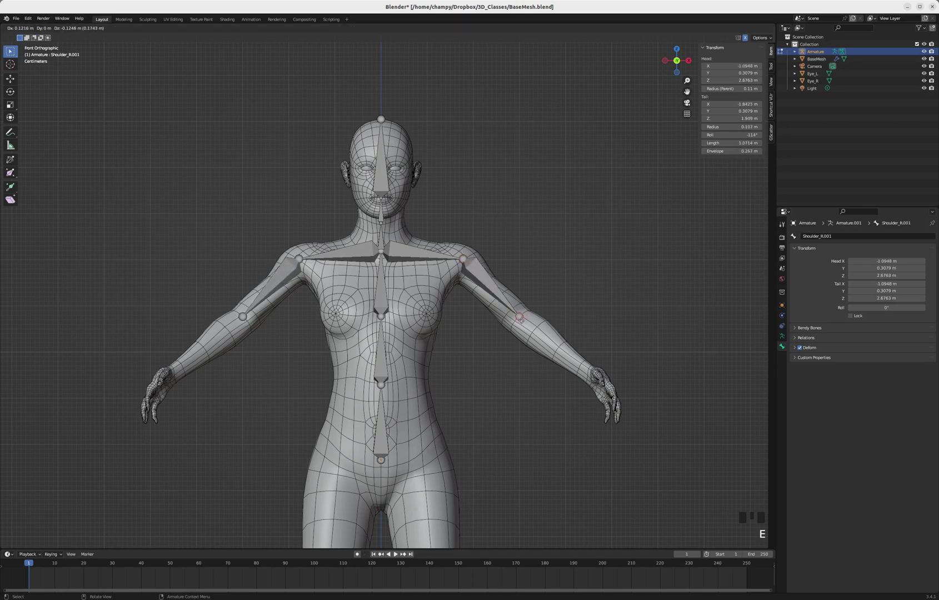
left_click(520, 319)
- Select the elbow joint and push it slightly back along Y in two moves
key("Left")
key("Left")
key("Left")
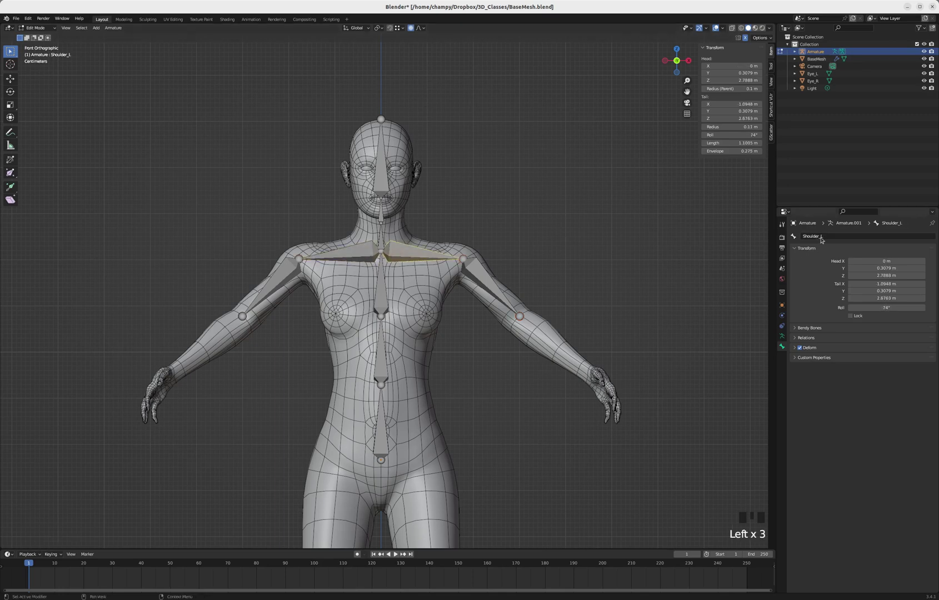
left_click(536, 276)
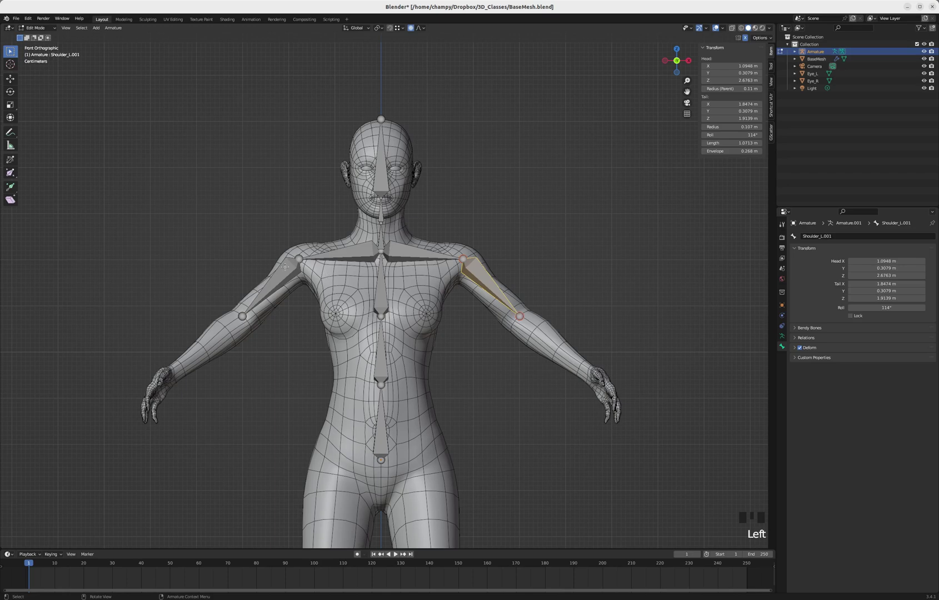
left_click(520, 316)
key("KP_3")
key("g")
key("y")
left_click(534, 311)
key("KP_7")
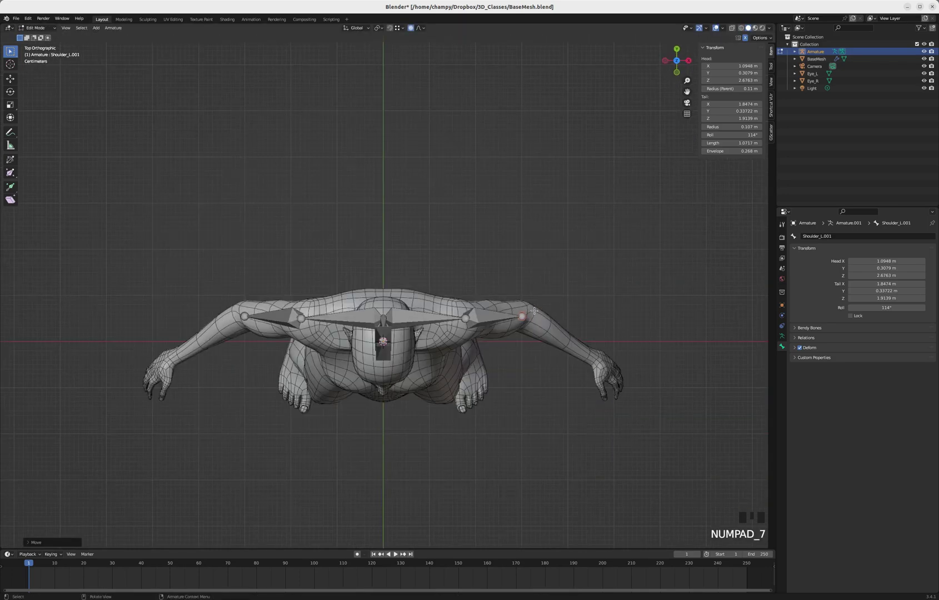
key("g")
key("y")
left_click(538, 319)
- Extrude mirrored forearm bones from the elbows to the wrists
key("KP_1")
key("e")
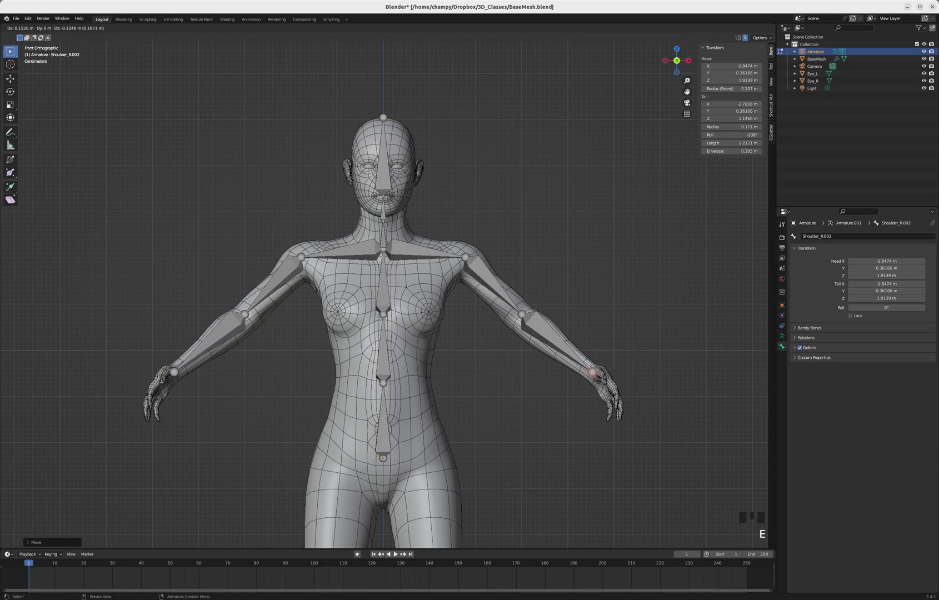
left_click(591, 356)
- Rename the upper-arm bones Arm.Upper_L and Arm.Upper_R
left_click(499, 278)
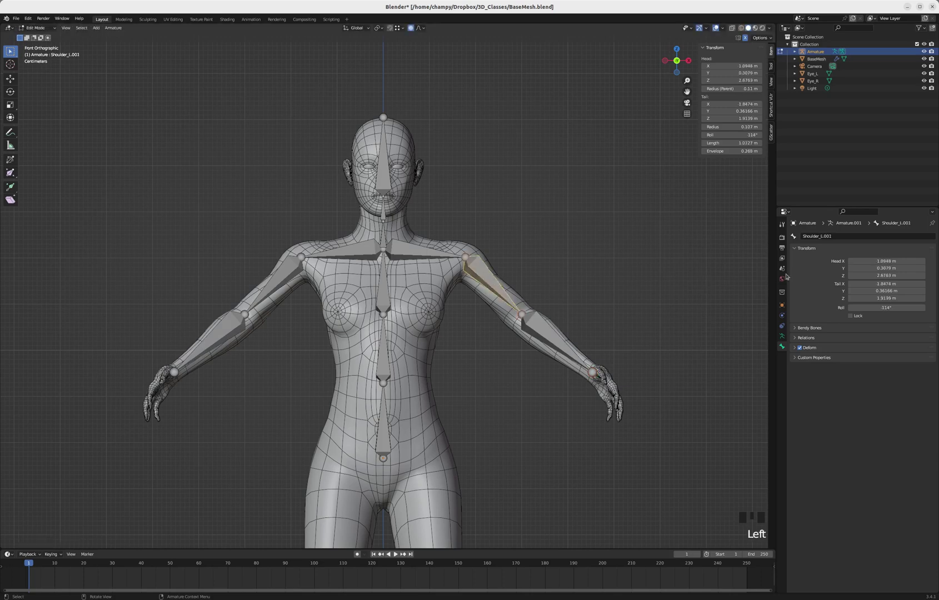
double_click(830, 238)
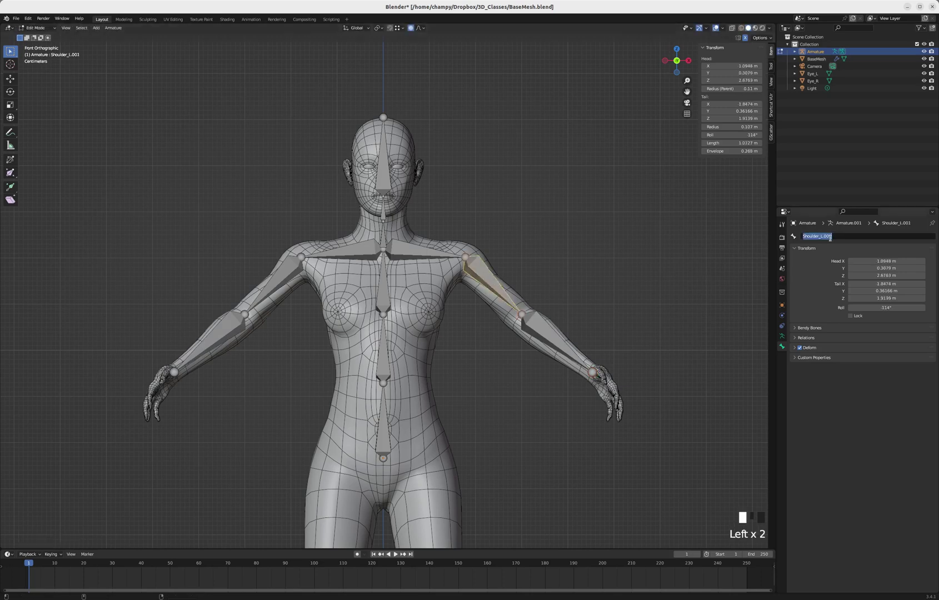
type("Arm.Upper")
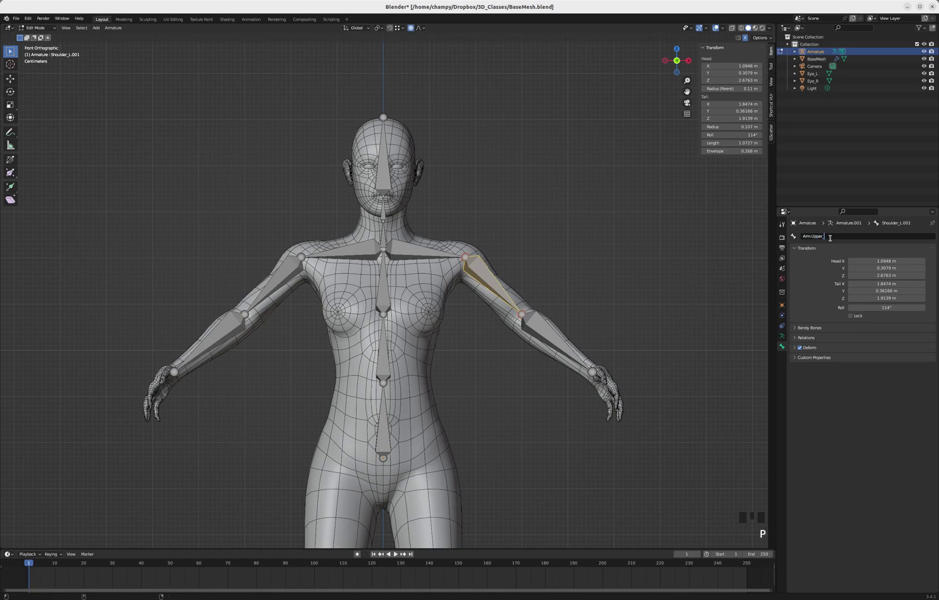
type("_L")
key("Return")
left_click(293, 271)
double_click(816, 236)
type("Ar")
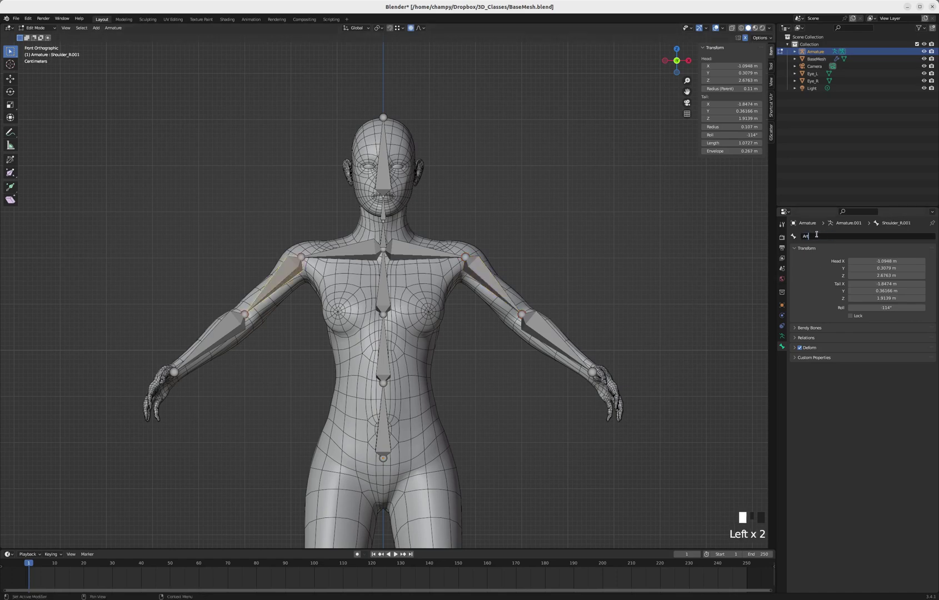
type("m.Up")
key("BackSpace")
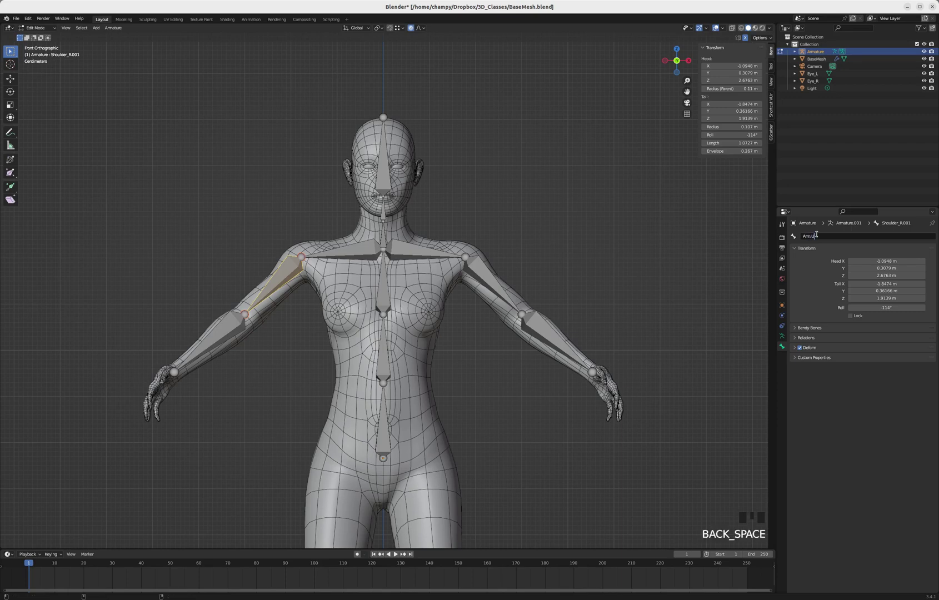
type("pper_R")
key("Return")
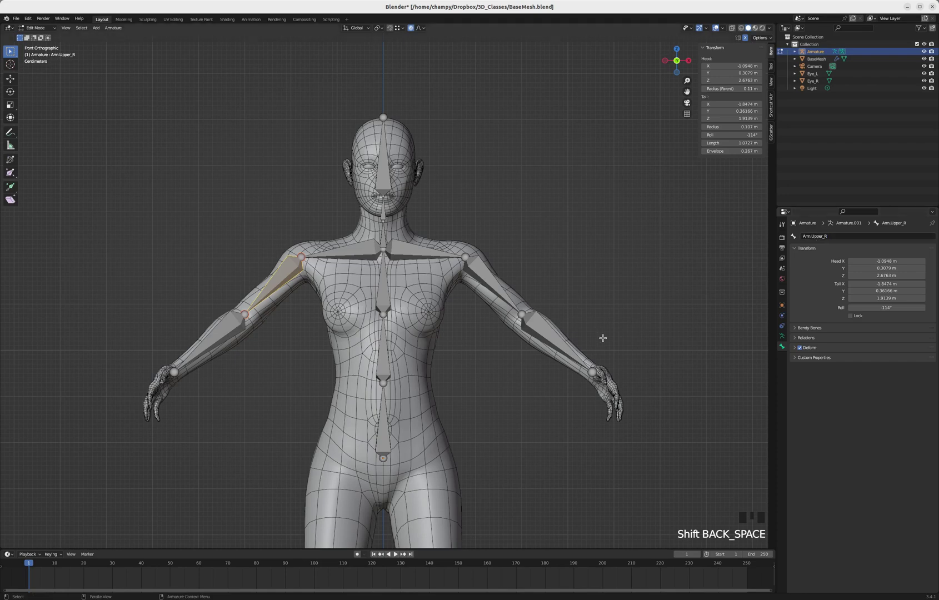
- Rename the forearm bones Foream_L and Forearm_R
left_click(559, 345)
double_click(837, 233)
key("BackSpace")
type("Foream")
key("shift+BackSpace")
key("shift+BackSpace")
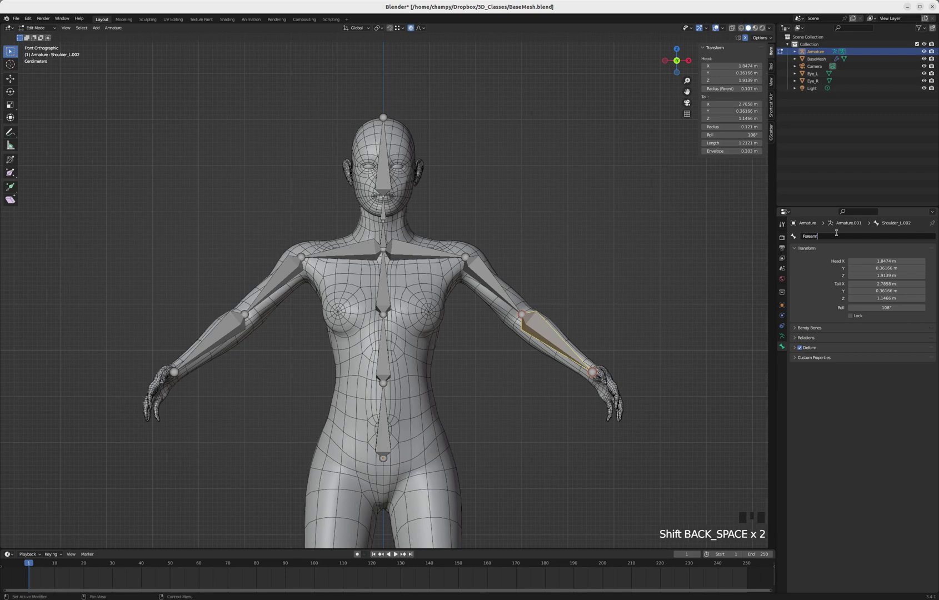
type("_L")
key("Return")
left_click(212, 327)
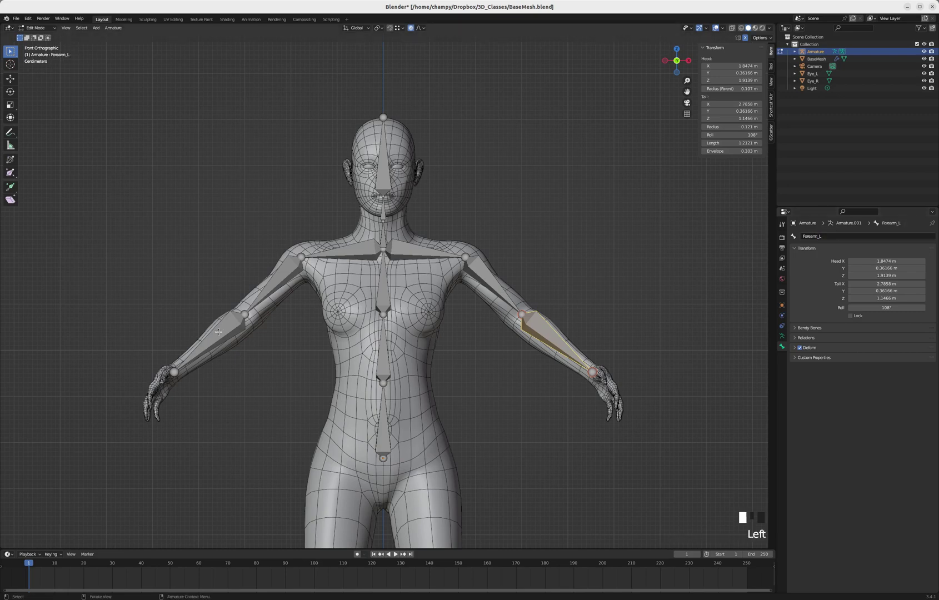
double_click(825, 236)
type("Forearm_R")
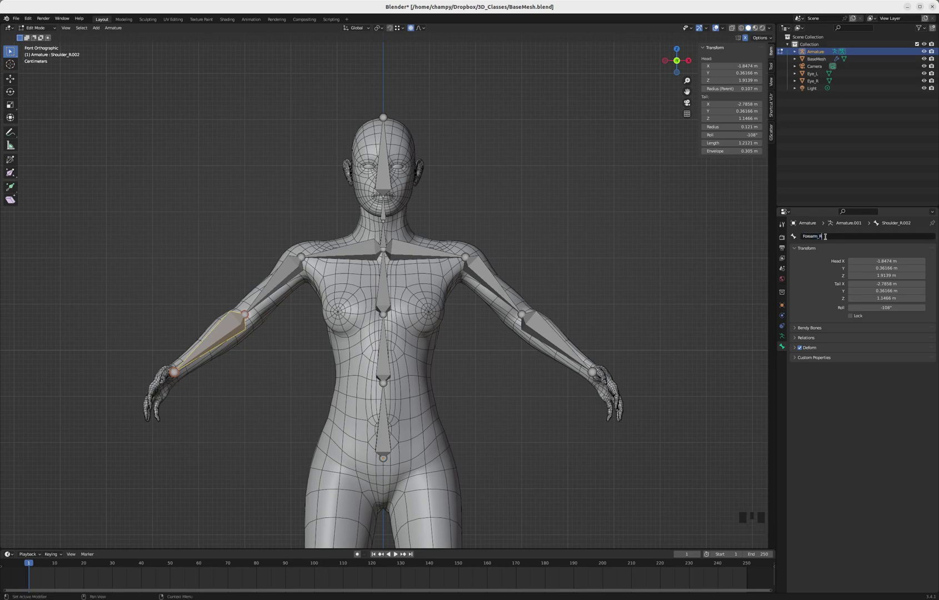
key("Return")
left_click(557, 338)
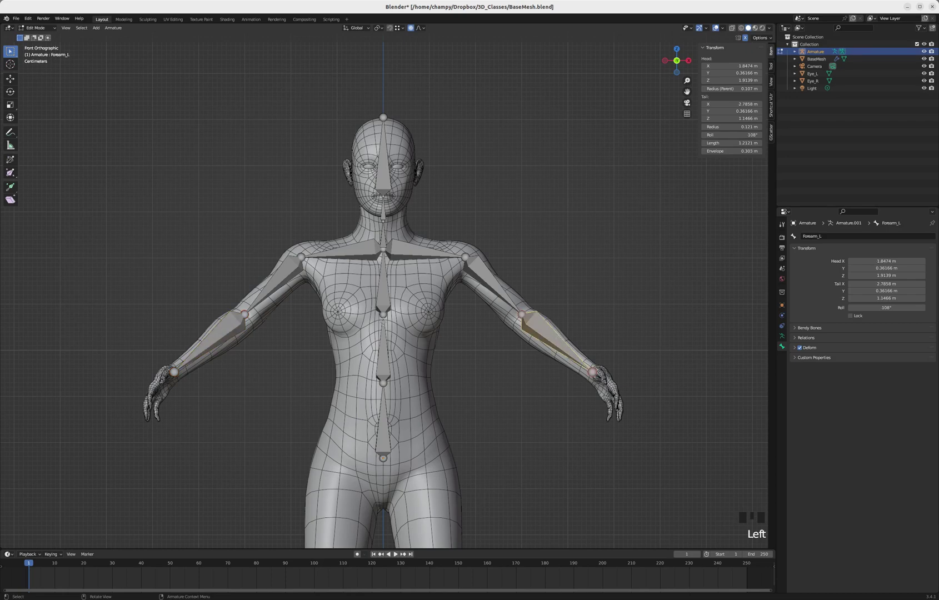
- Extrude a new hand bone from the right wrist joint
left_click(217, 325)
left_click(592, 373)
key("e")
left_click(643, 386)
key("KP_3")
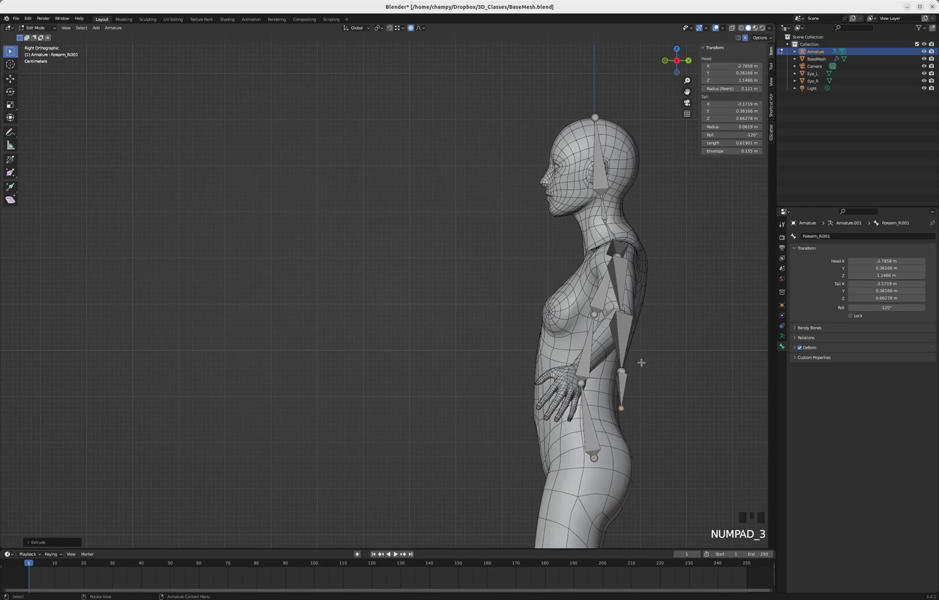
- In Right view, shift the left wrist along Y and extrude a Y-aligned hand bone into the hand
left_click(622, 367)
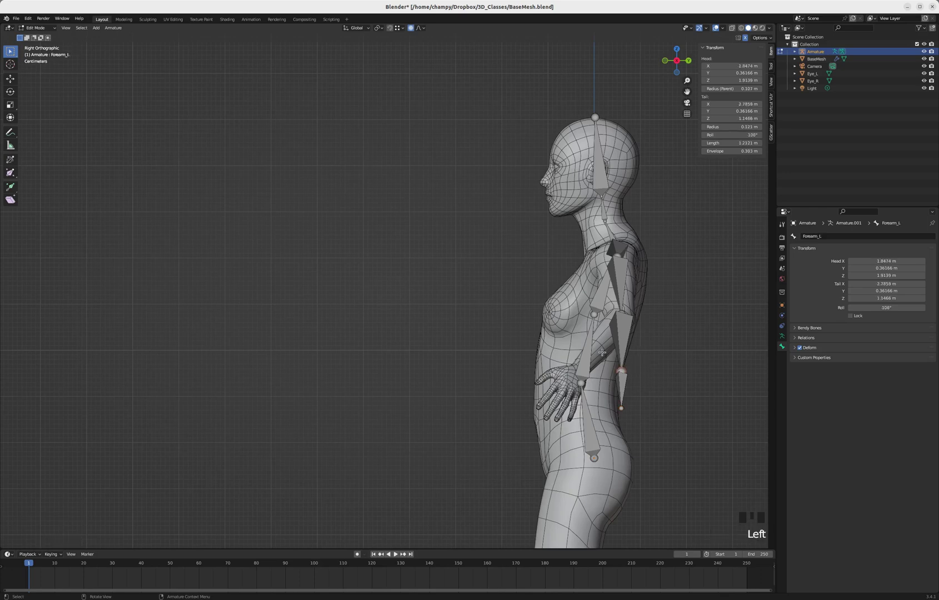
middle_click_drag(603, 353, 612, 356)
key("KP_3")
key("g")
key("y")
left_click(567, 359)
key("e")
key("y")
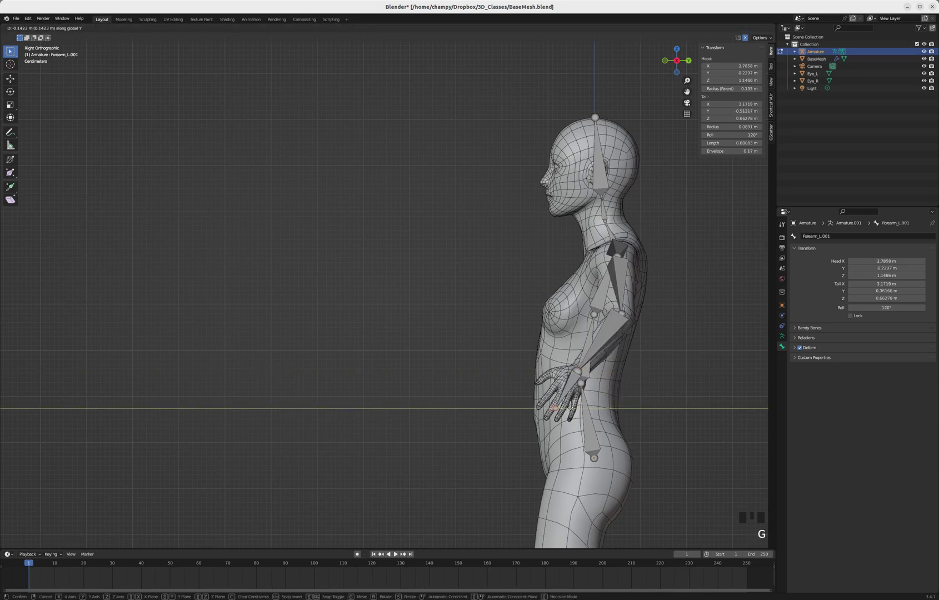
left_click(571, 408)
key("KP_7")
key("KP_1")
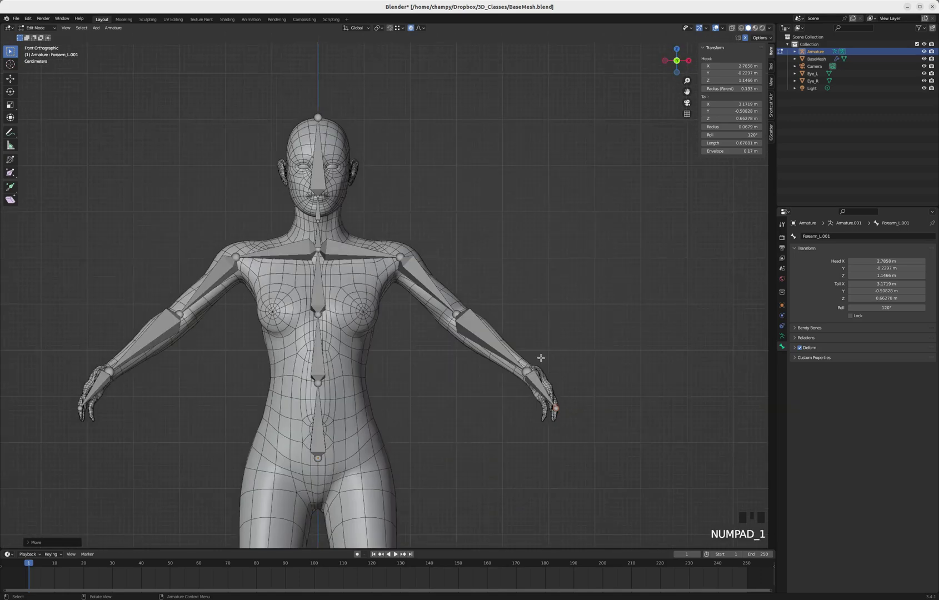
- Name the two new hand bones Hand_L and Hand_R
left_click(533, 378)
left_click(820, 236)
type("Hand_L")
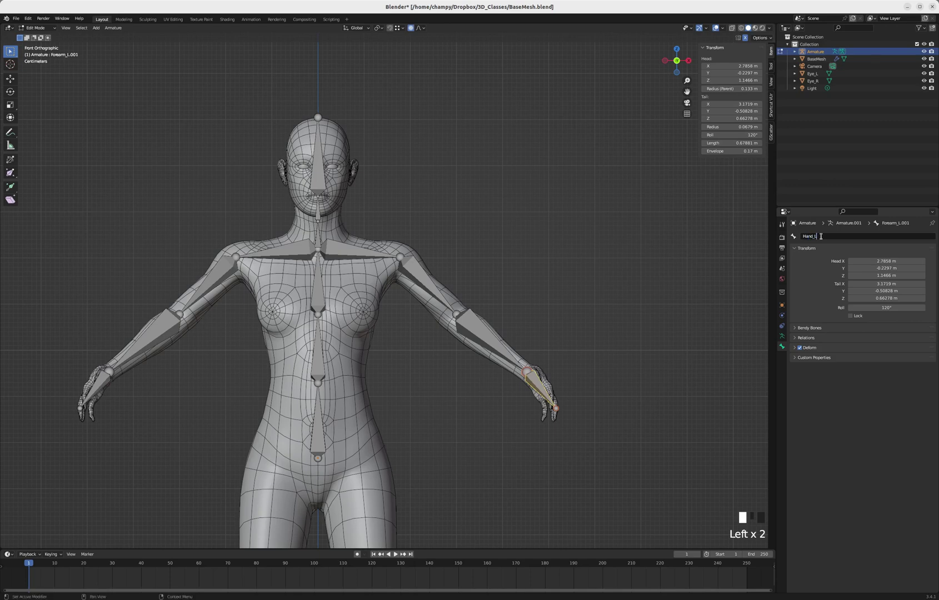
key("Return")
left_click(97, 377)
left_click(831, 236)
type("Hand_R")
key("Return")
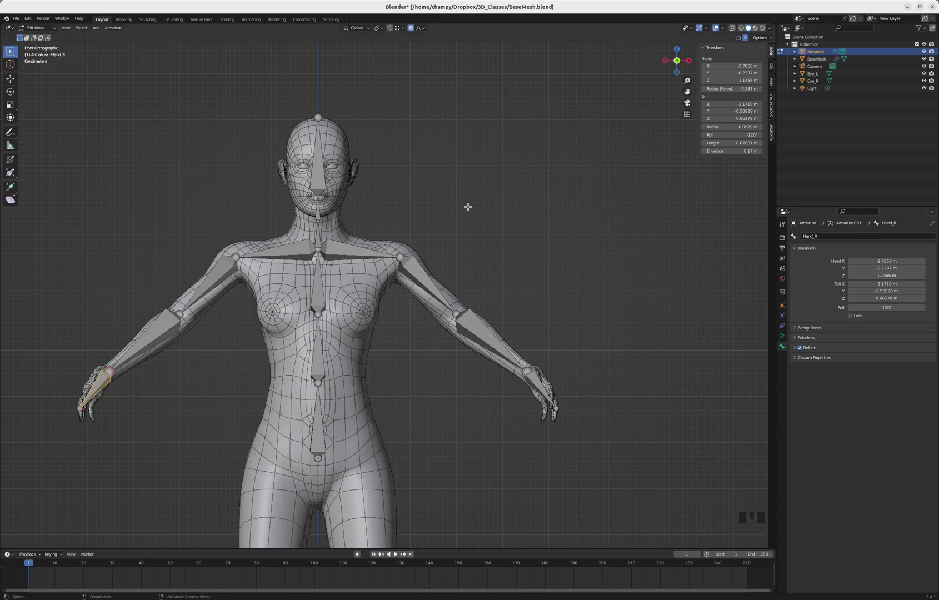
- Symmetrically extrude a forked pair of bones sideways from the base of the spine
scroll(484, 195, "down", 3)
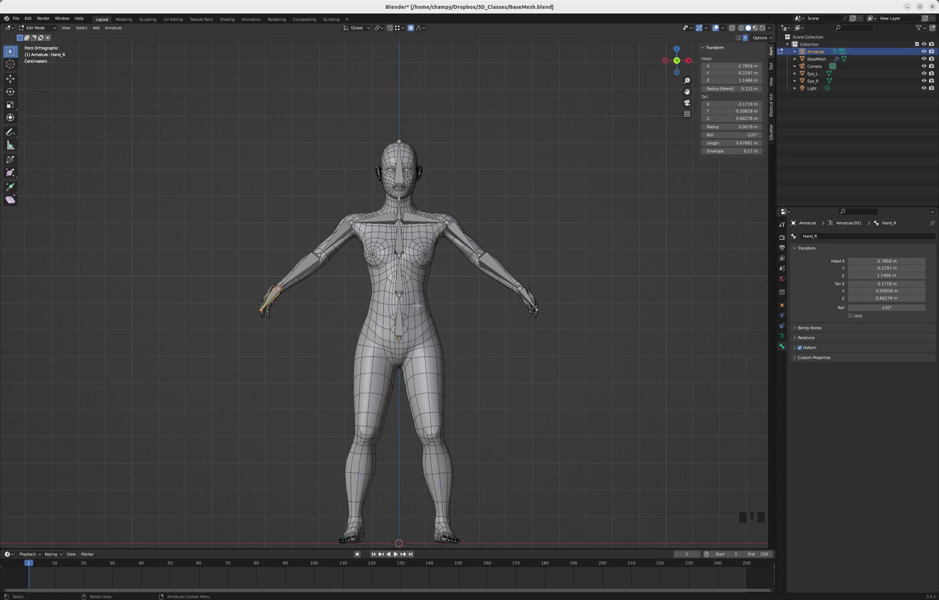
scroll(379, 349, "up", 3)
left_click(446, 288)
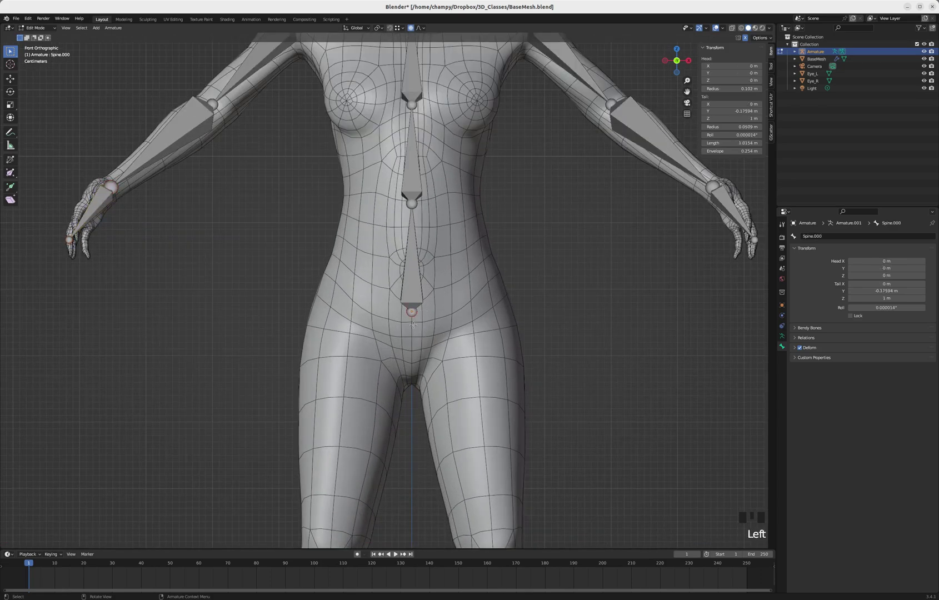
scroll(397, 335, "down", 2)
key("shift+e")
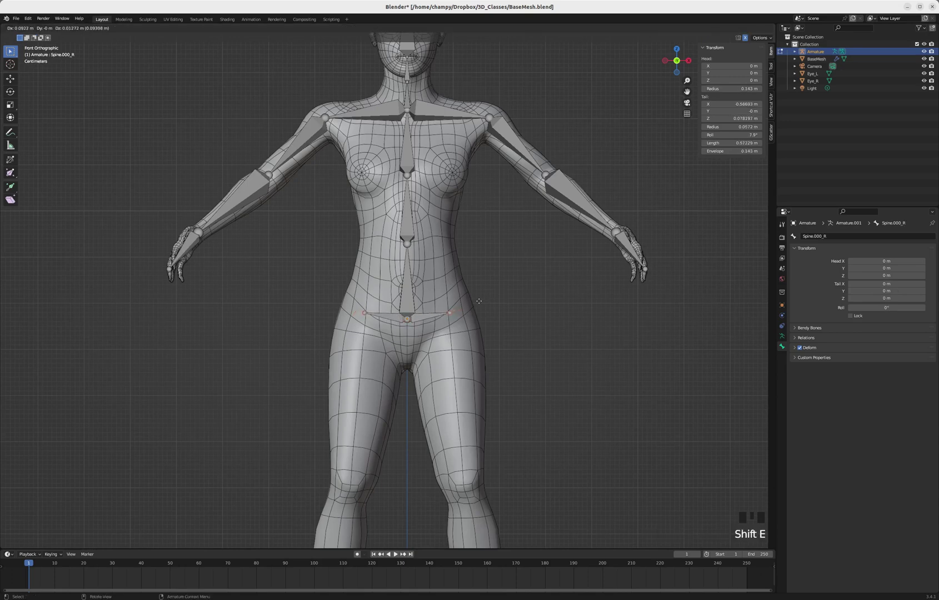
left_click(479, 301)
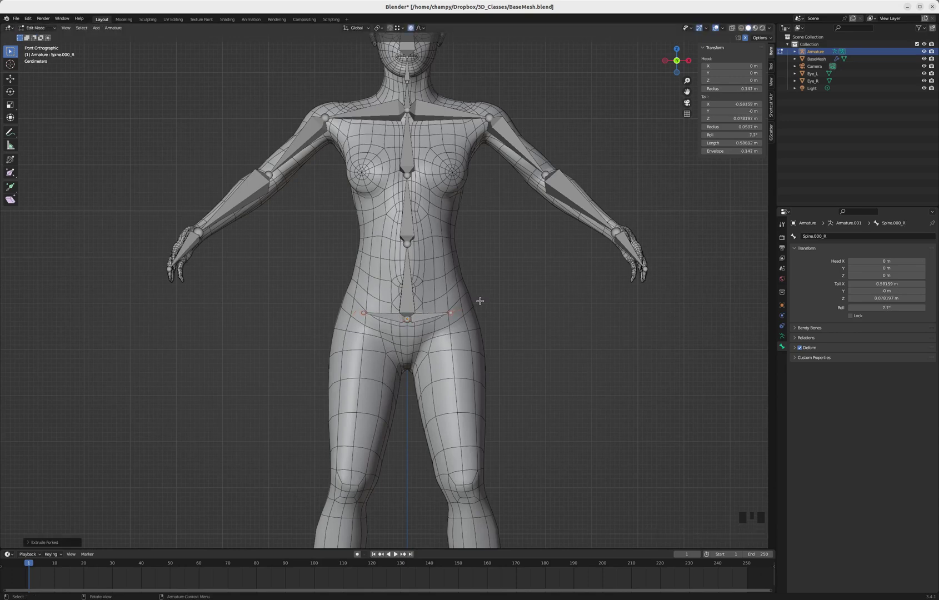
- Rename the forked bones Hip_L and Hip_R
left_click(439, 313)
left_click(834, 237)
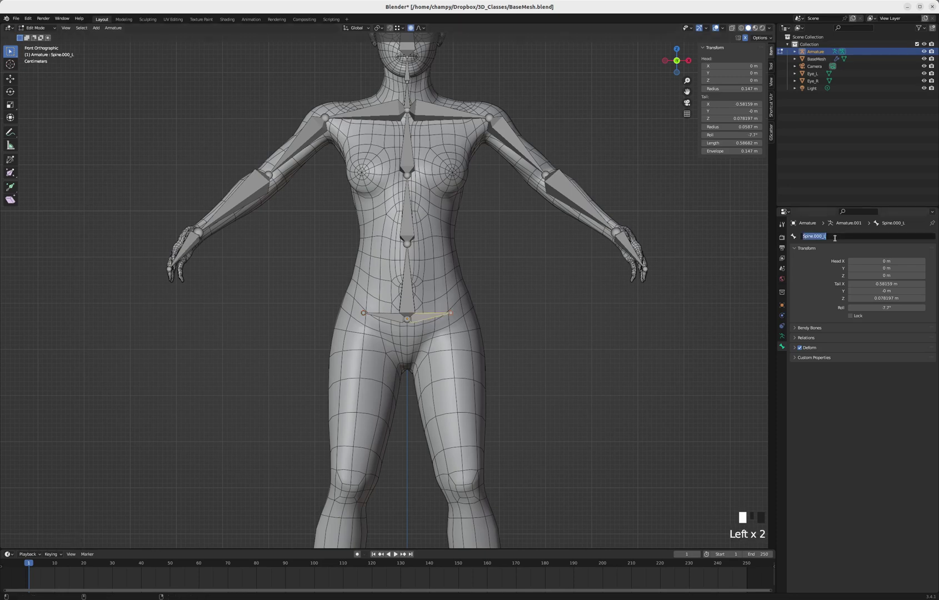
type("Hip_L")
key("Return")
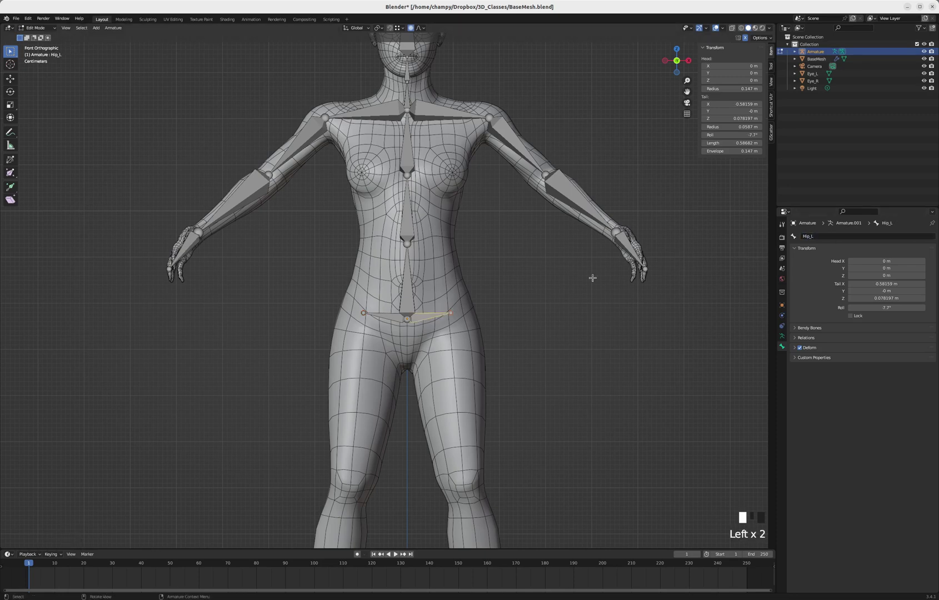
left_click(388, 318)
left_click(824, 236)
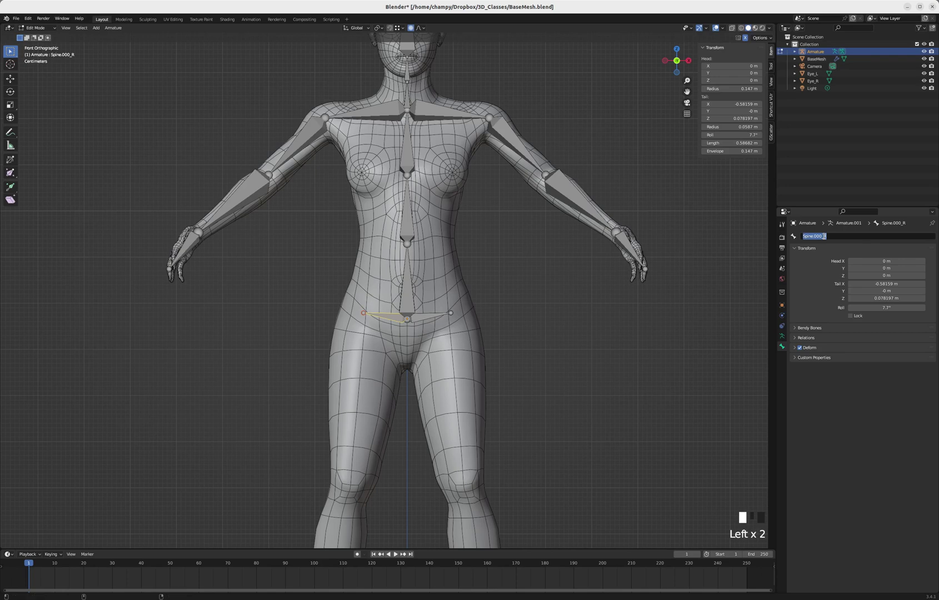
type("Hip_R")
key("Return")
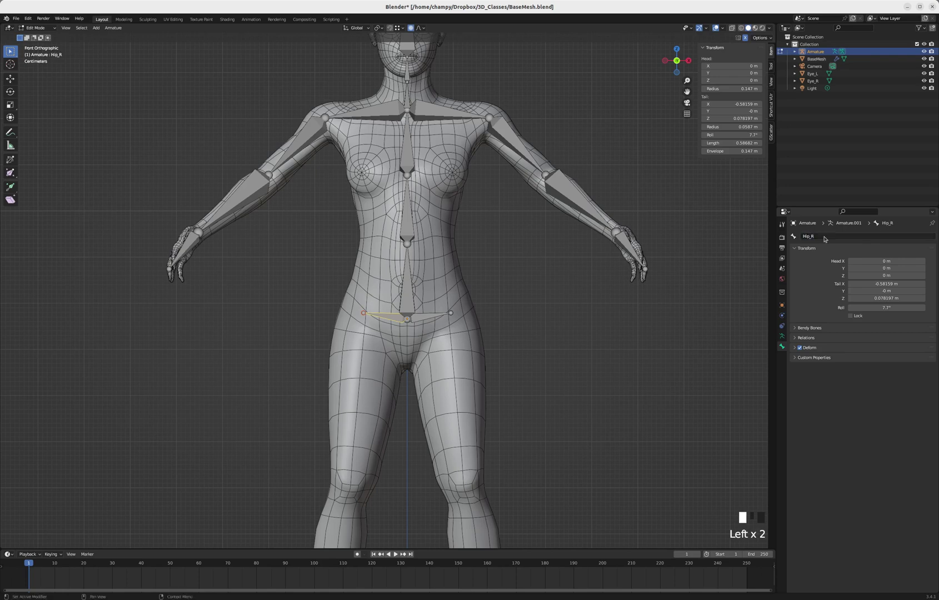
scroll(488, 222, "down", 3)
- Extrude thigh bones from the hip ends down to the knees and shift the knees along Y
scroll(453, 355, "up", 2)
left_click(468, 236)
left_click(468, 235)
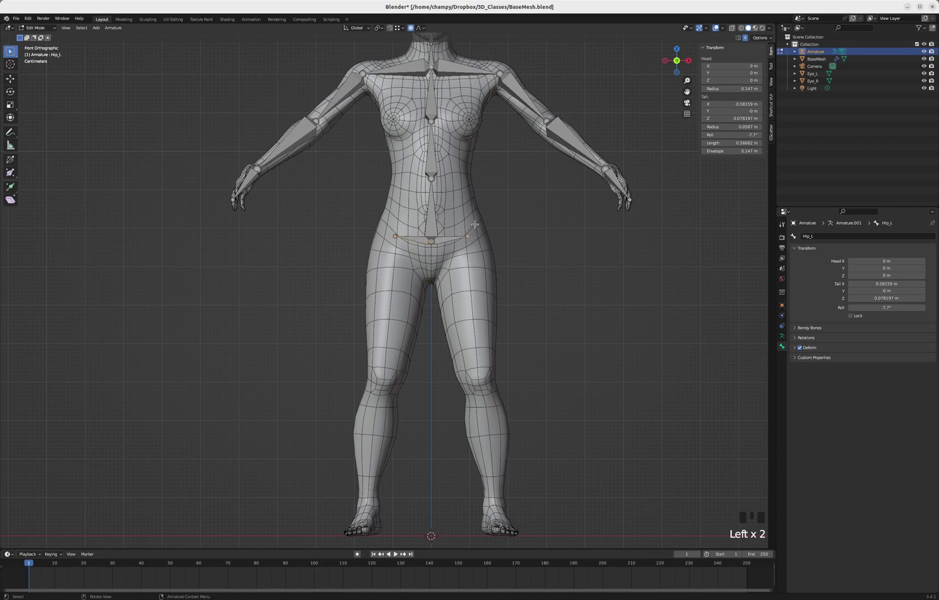
key("e")
left_click(485, 374)
key("KP_3")
key("g")
key("y")
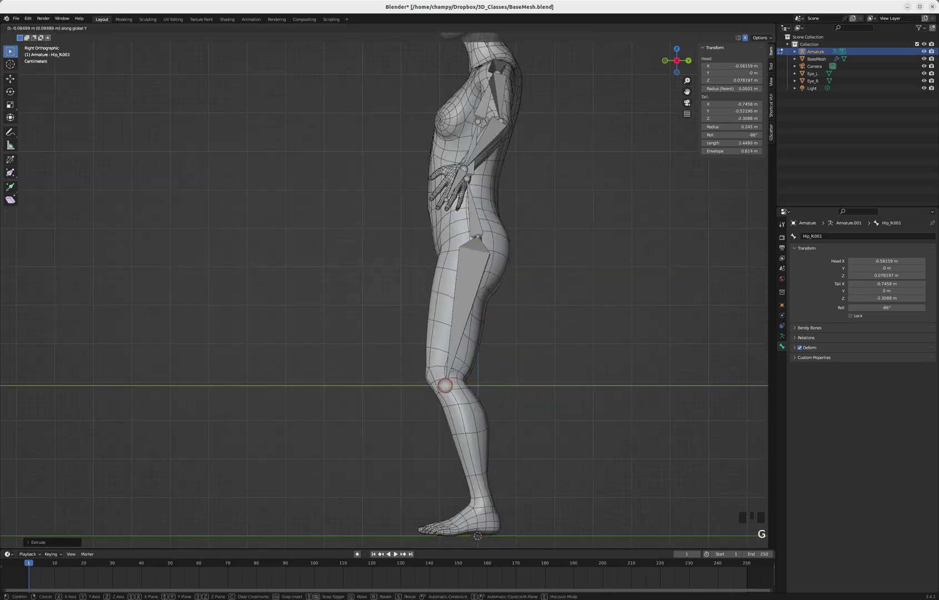
left_click(452, 370)
scroll(452, 369, "up", 1)
key("g")
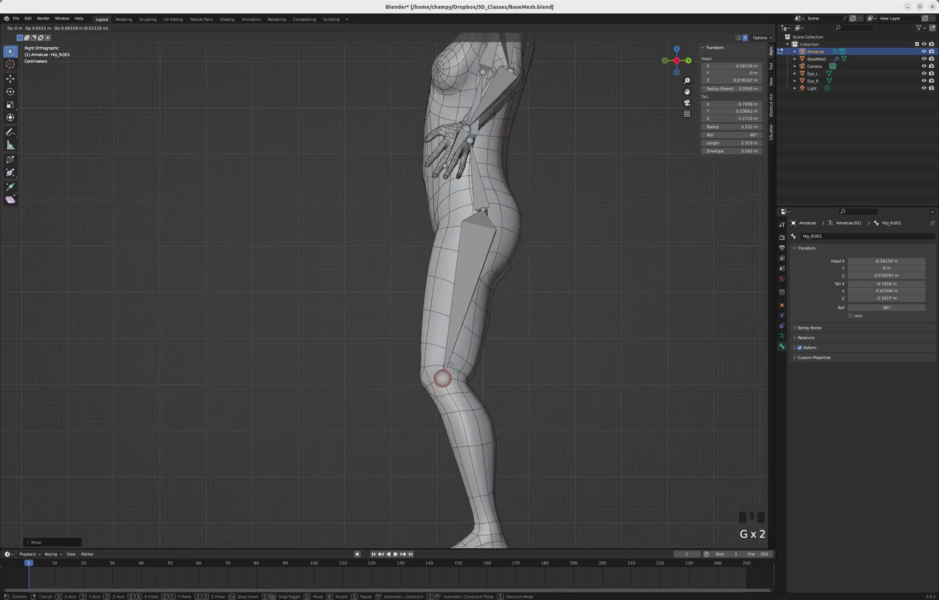
right_click(451, 364)
scroll(451, 364, "down", 4)
- Extrude shin, foot and toe bones from the knees down through the ankles to the toes
key("e")
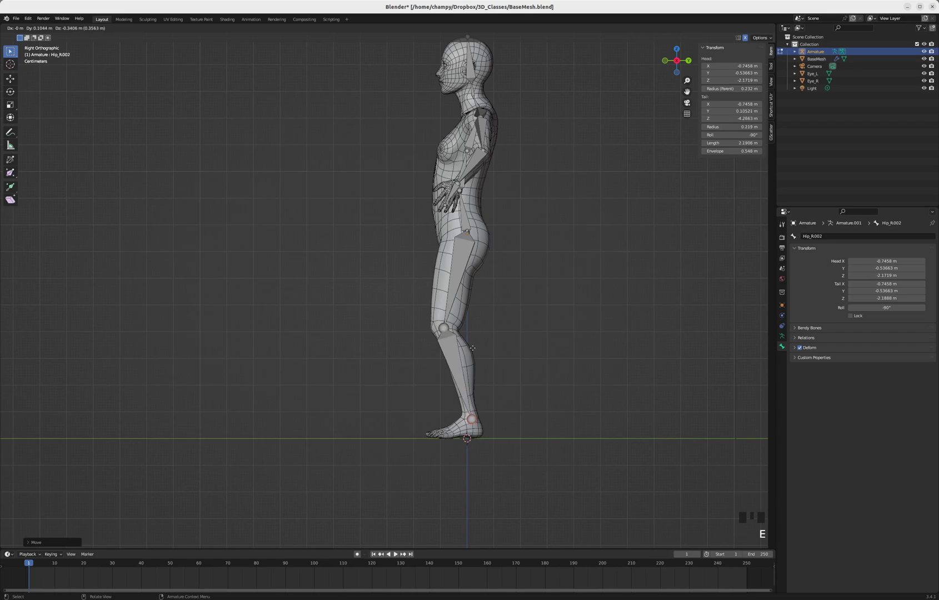
left_click(472, 348)
scroll(451, 433, "up", 5)
key("e")
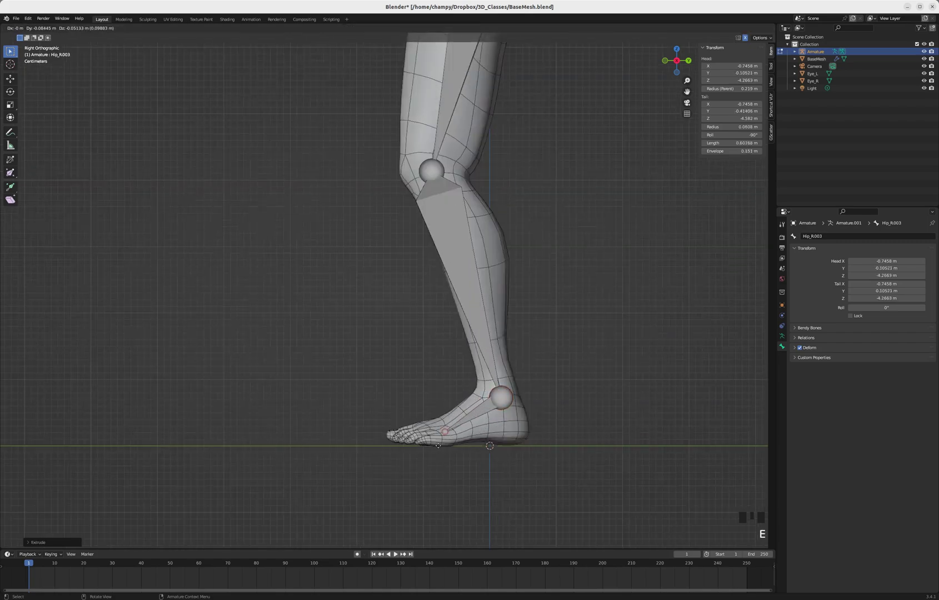
left_click(439, 445)
key("e")
left_click(383, 448)
- In Front view, move the ankle joints outward and select the toe bone Hip_L.004
key("KP_1")
left_click(401, 390)
key("g")
left_click(400, 431)
left_click(394, 436)
- Move the left toe bone's tip along X to Tail X 1.2013
key("g")
key("x")
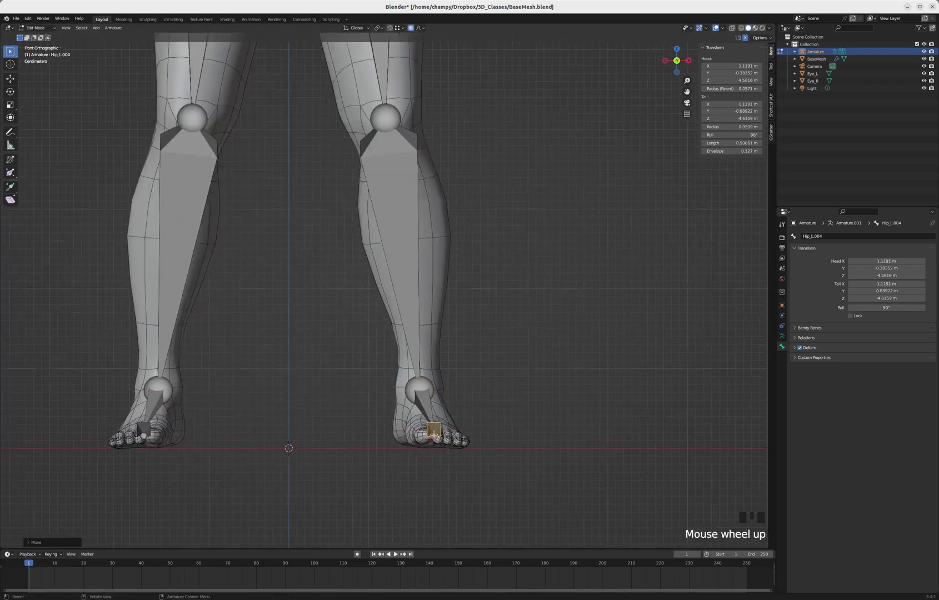
key("g")
key("x")
left_click(448, 438)
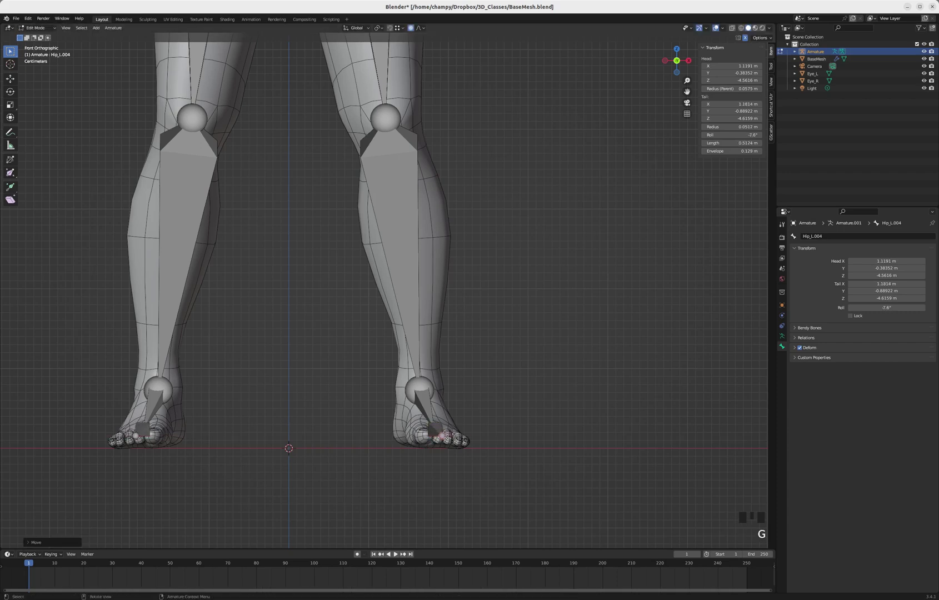
middle_click_drag(448, 438, 409, 362)
key("g")
key("x")
left_click(447, 440)
- Rename the thigh bones, typing 'Remur' for the left and Femur_R for the right
scroll(409, 363, "down", 6)
left_click(430, 206)
scroll(420, 173, "up", 2)
left_click(415, 174)
left_click(431, 235)
left_click(825, 235)
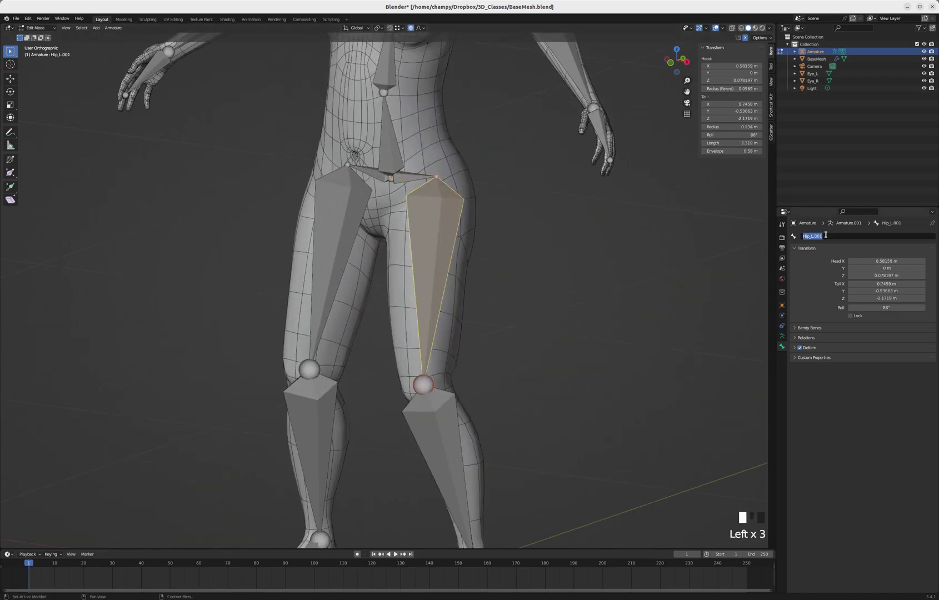
type("Remur_L")
left_click(333, 250)
left_click(812, 238)
left_click(813, 238)
type("Femur_R")
key("Return")
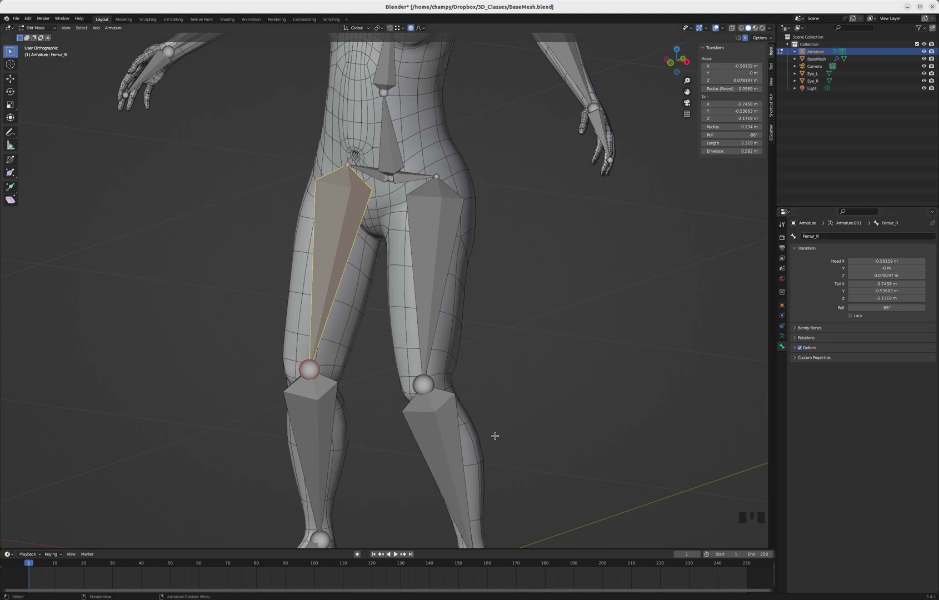
- Rename the lower-leg bones Shin_L and Shin_R
left_click(446, 447)
double_click(819, 236)
type("Shin_L")
key("Return")
left_click(320, 418)
double_click(810, 235)
type("Shin_R")
key("Return")
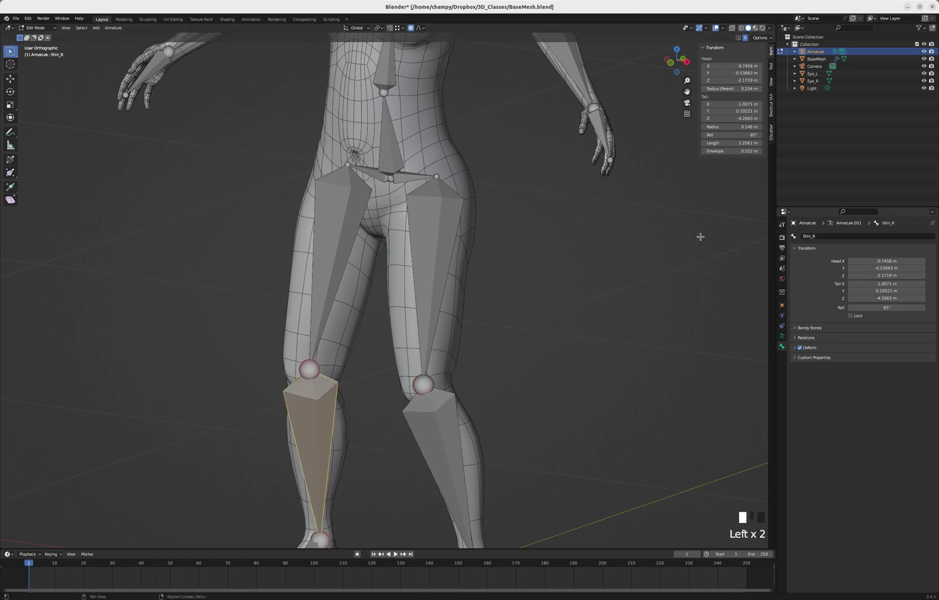
- Rename the foot bones Foot_L and Foot_R
scroll(515, 214, "down", 5)
scroll(494, 376, "up", 5)
left_click(479, 333)
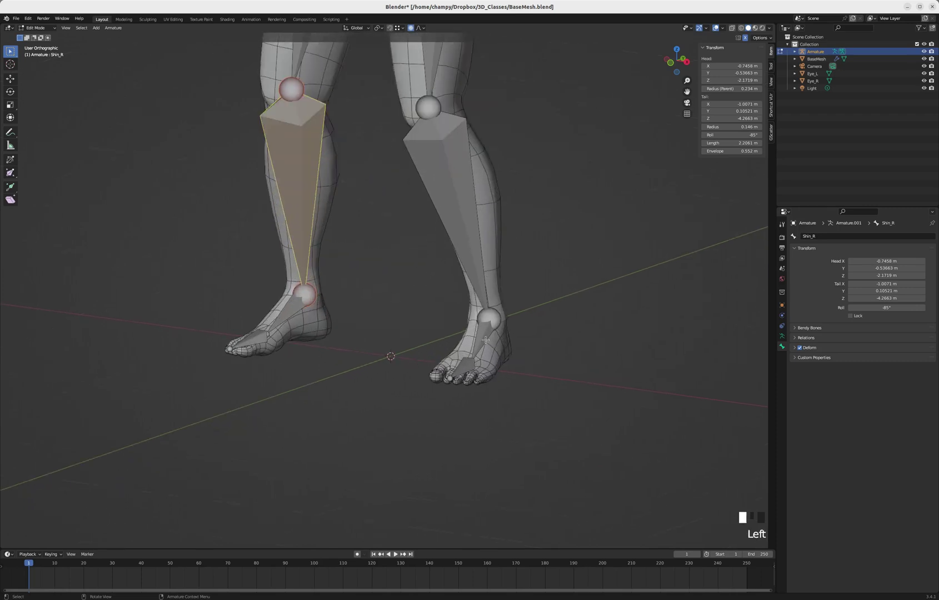
left_click(815, 237)
type("Foot_L")
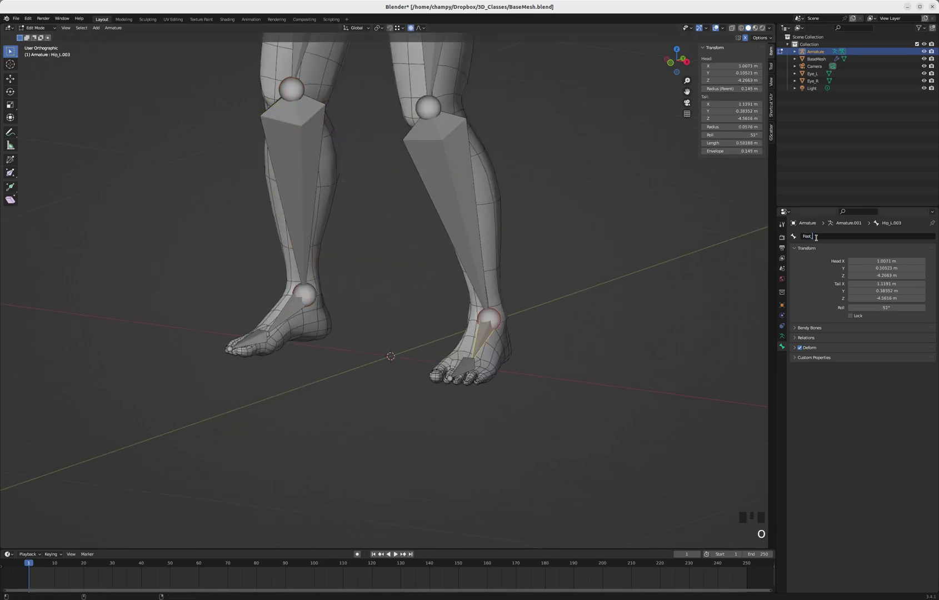
key("Return")
left_click(278, 318)
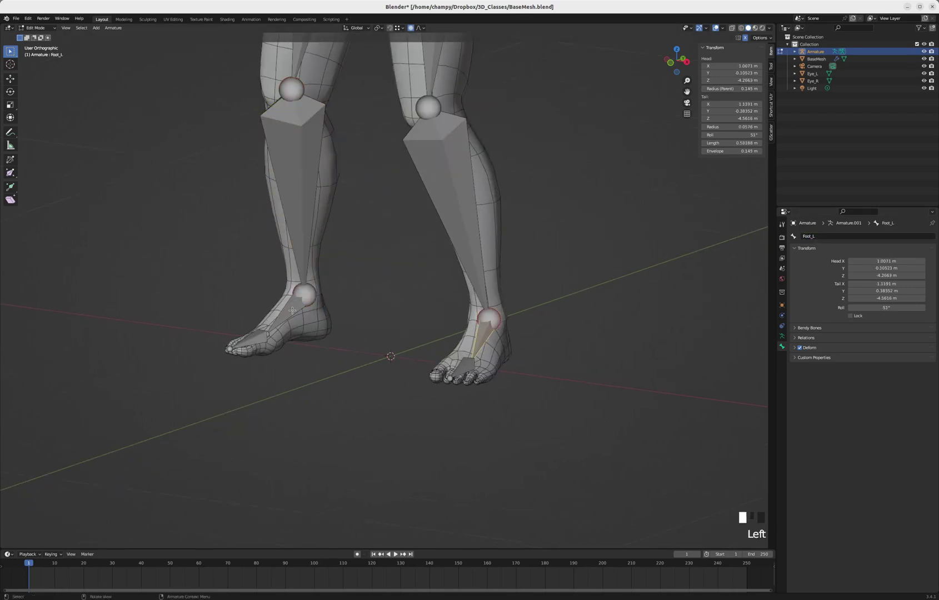
left_click(824, 236)
type("Fo")
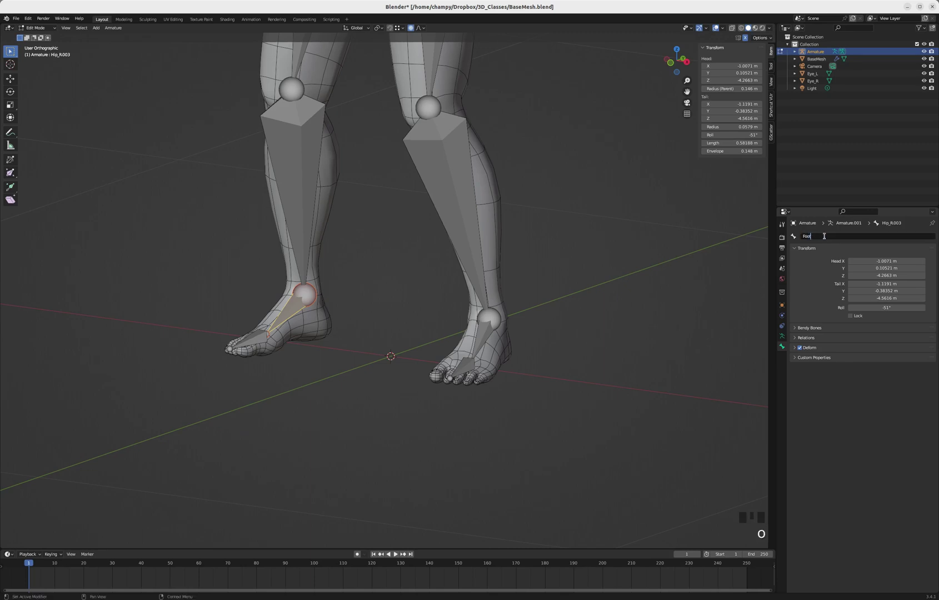
type("ot_R")
key("Return")
- Rename the toe bones Toe_L and Toe_R
left_click(476, 360)
left_click(823, 236)
type("Toe_L")
key("Return")
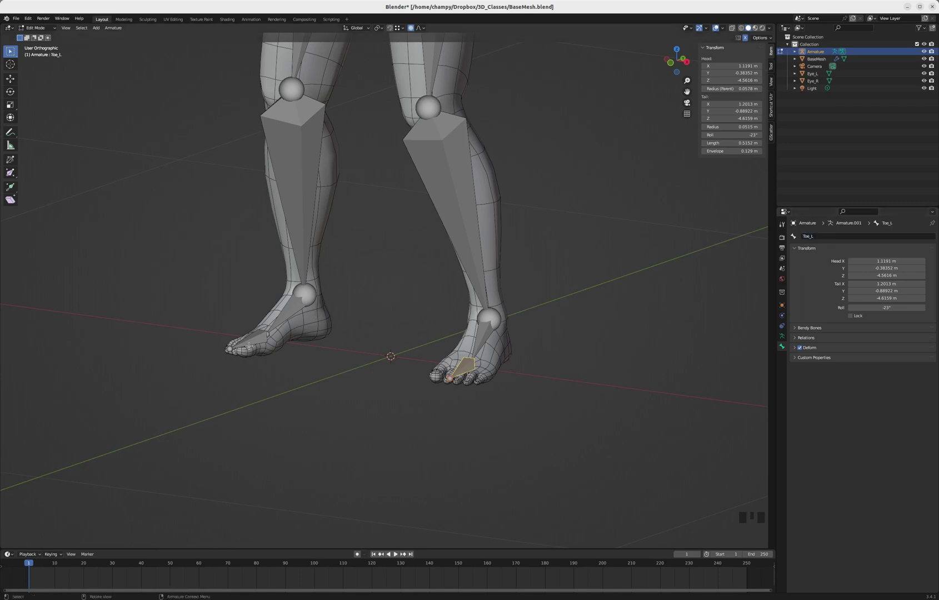
left_click(253, 340)
left_click(819, 236)
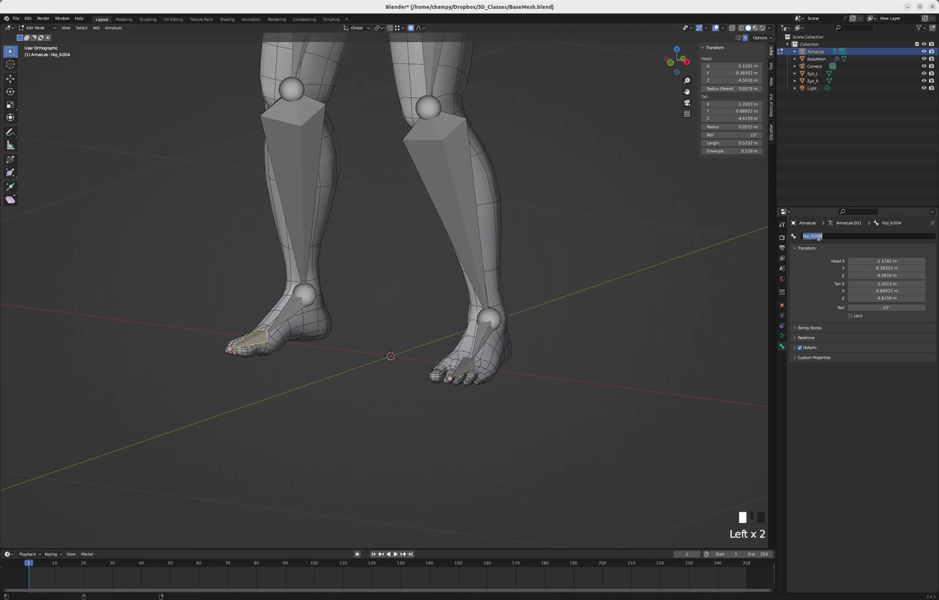
type("Toe_R")
key("Return")
- Orbit and zoom around the figure, then switch the armature into Pose Mode
scroll(451, 350, "down", 7)
middle_click_drag(439, 308, 465, 208)
scroll(473, 224, "up", 4)
middle_click_drag(485, 300, 436, 265)
scroll(456, 313, "down", 3)
scroll(422, 244, "up", 3)
scroll(422, 243, "up", 1)
scroll(473, 282, "down", 3)
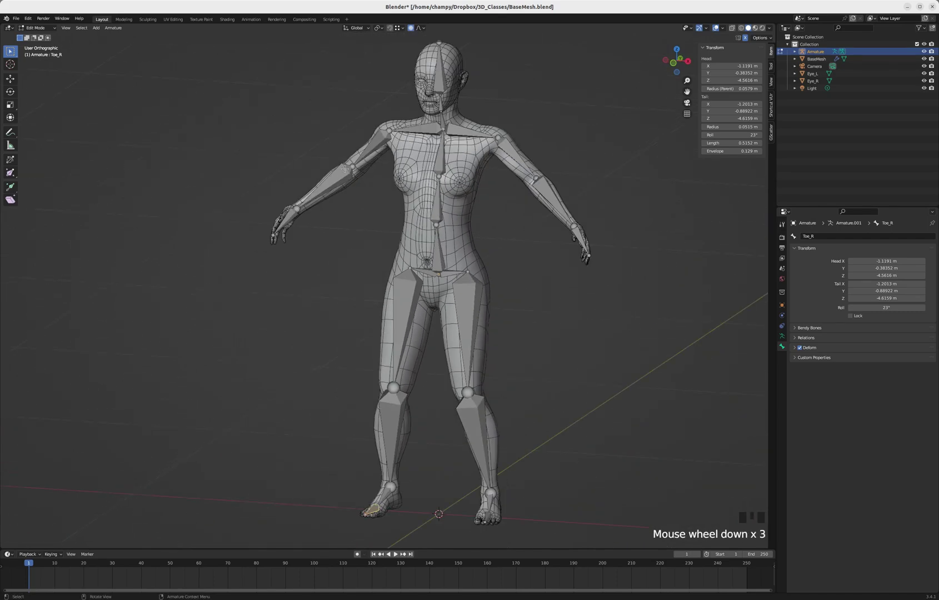
key("shift+ctrl+Tab")
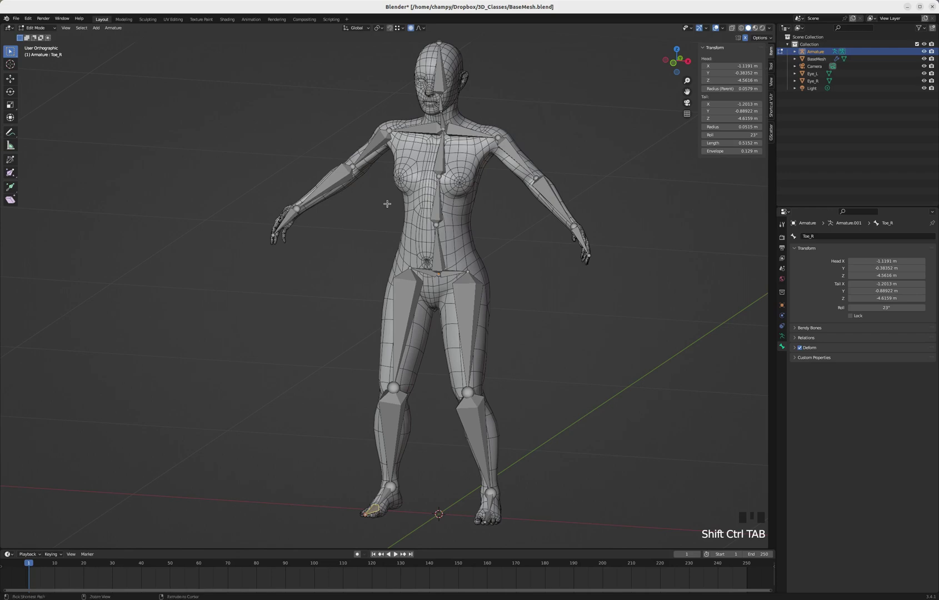
key("ctrl+Tab")
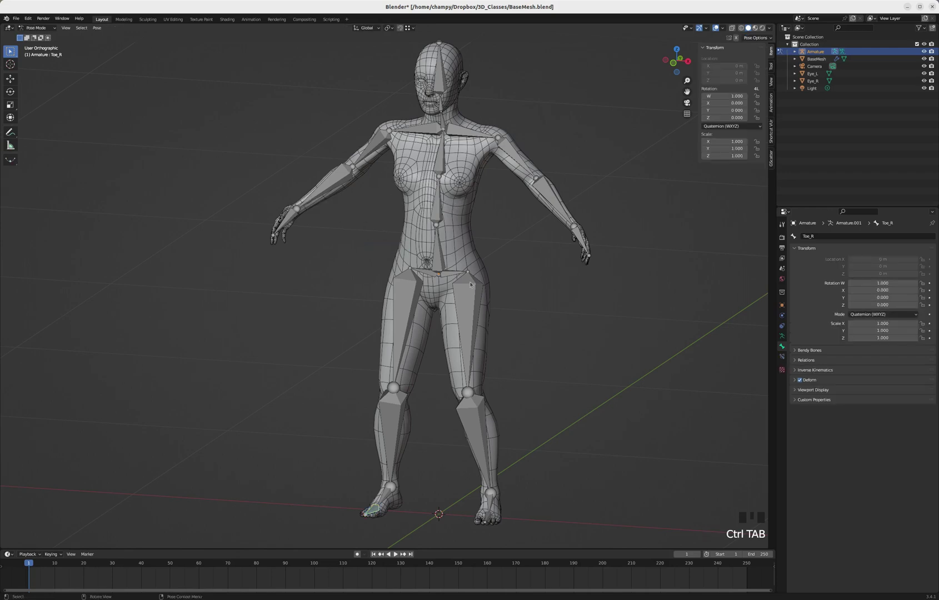
- From the right side view, test-rotate Femur_L, Shin_L and Forearm_L, cancelling each back to rest
left_click(468, 311)
key("r")
key("KP_3")
key("r")
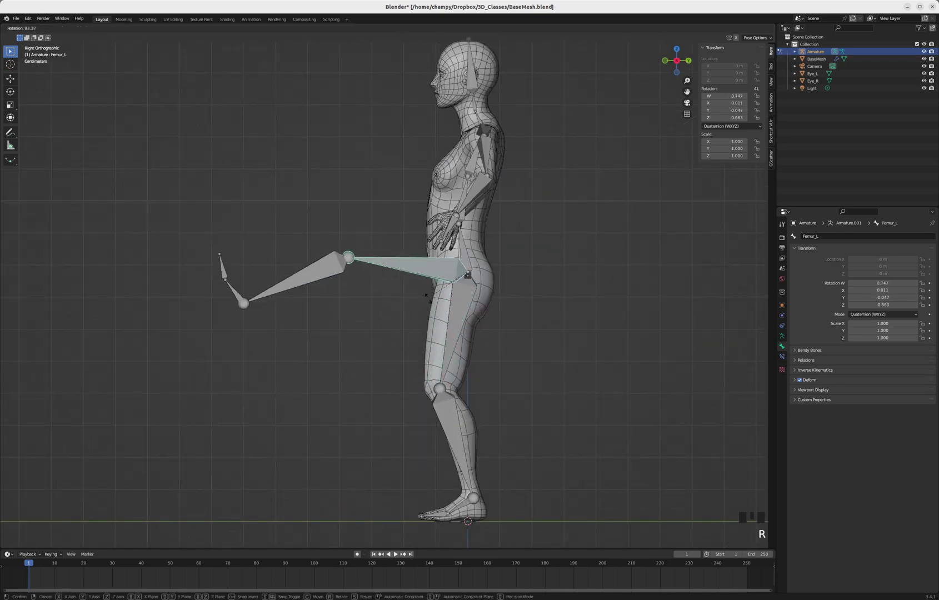
key("Escape")
left_click(454, 434)
key("r")
key("Escape")
left_click(470, 197)
key("r")
key("Escape")
- In a front three-quarter view, test-rotate the Shoulder_L bone upward and return it to rest
middle_click_drag(457, 239, 485, 260)
middle_click_drag(495, 213, 480, 235)
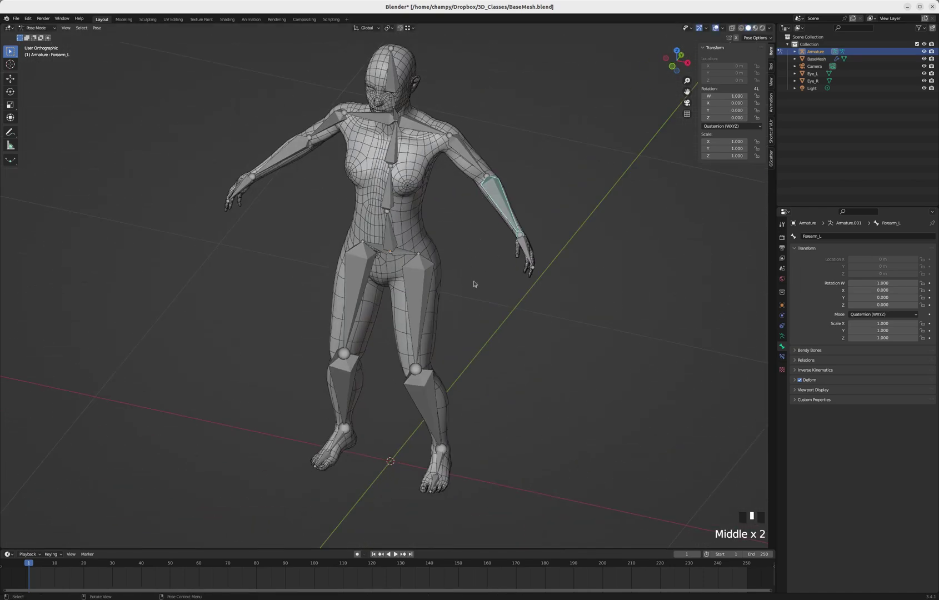
left_click(526, 254)
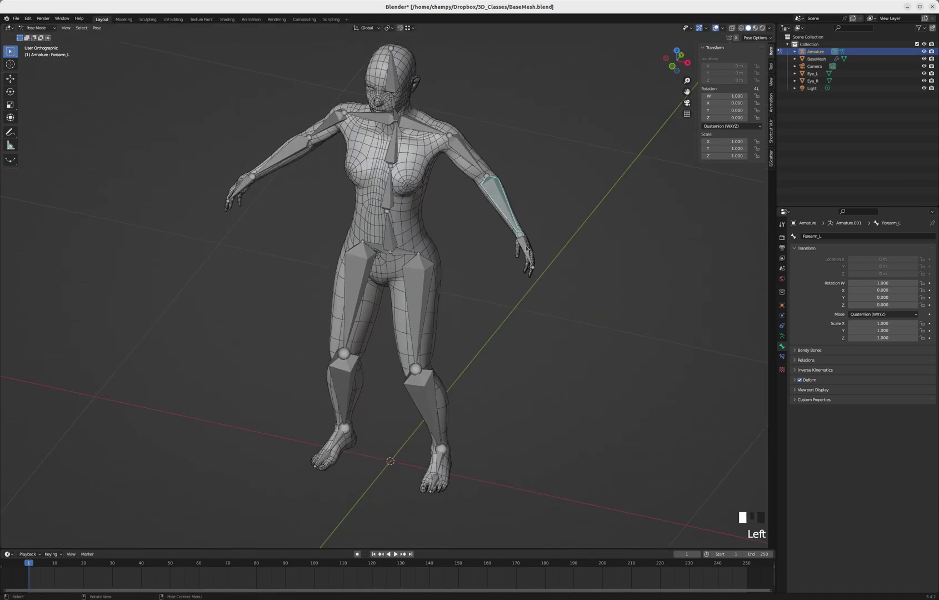
left_click(503, 194)
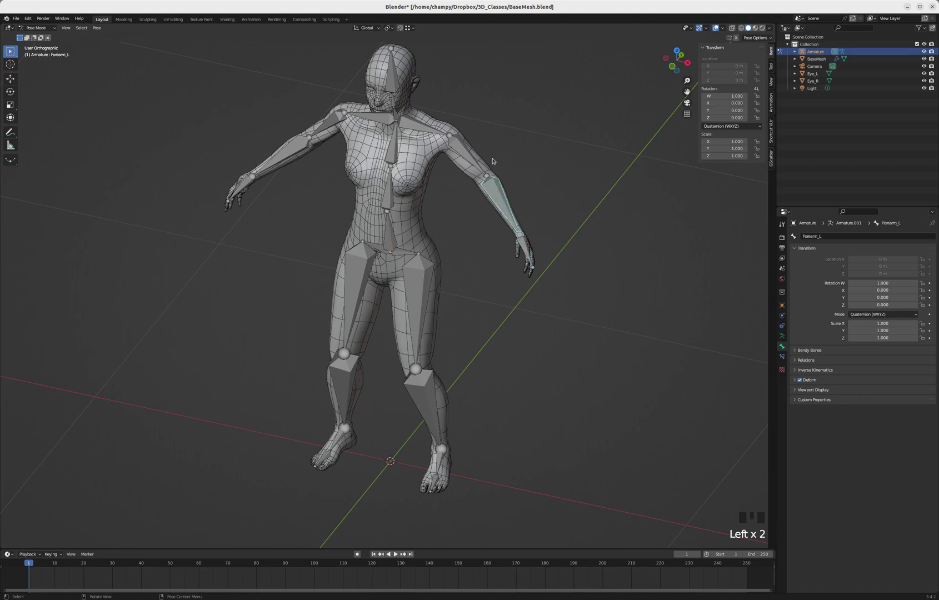
left_click(462, 146)
left_click(439, 132)
key("r")
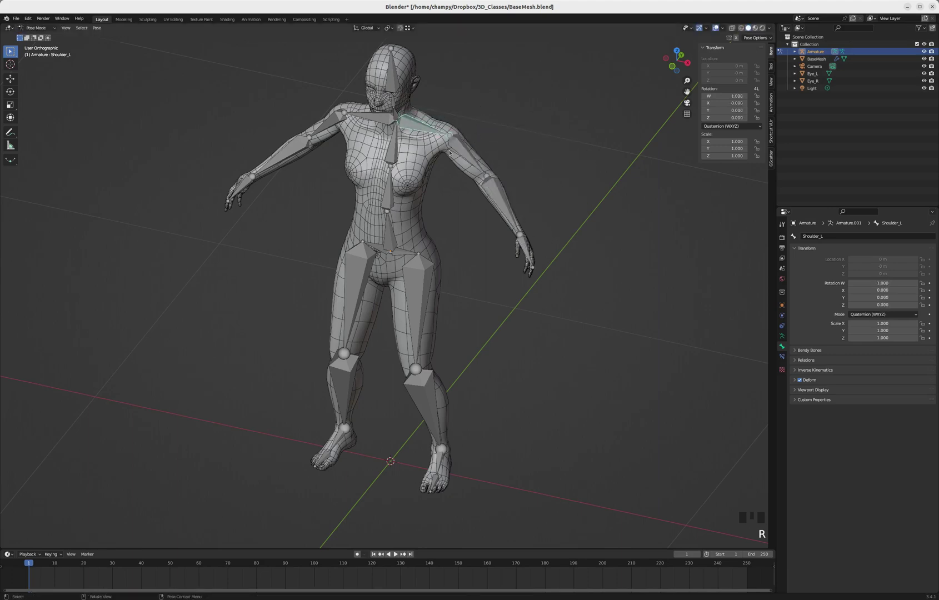
middle_click_drag(452, 152, 489, 167)
key("r")
key("Escape")
- Rotate Forearm_L upward, cancel it, then select the Spine.000 bone
left_click(524, 187)
key("r")
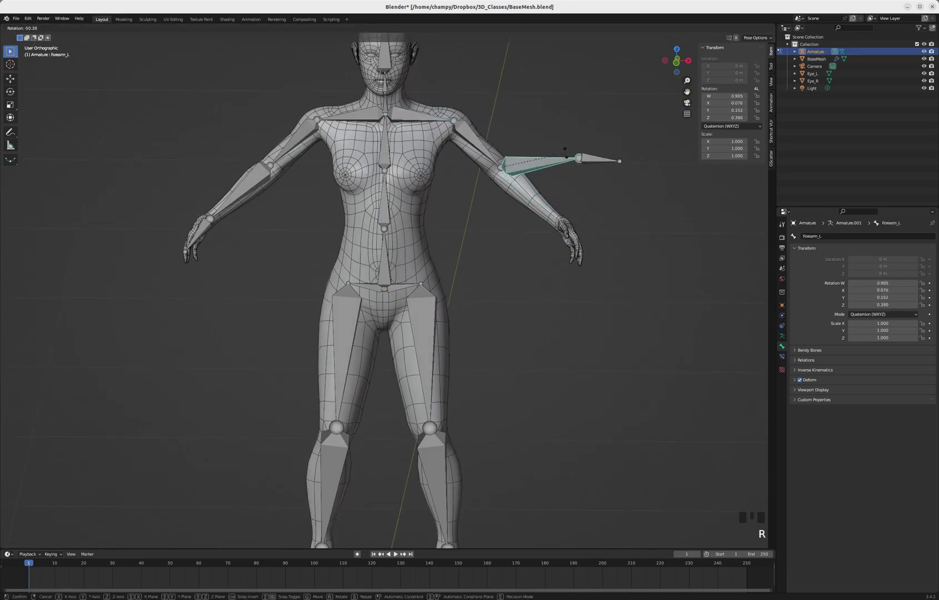
key("Escape")
scroll(516, 175, "down", 3)
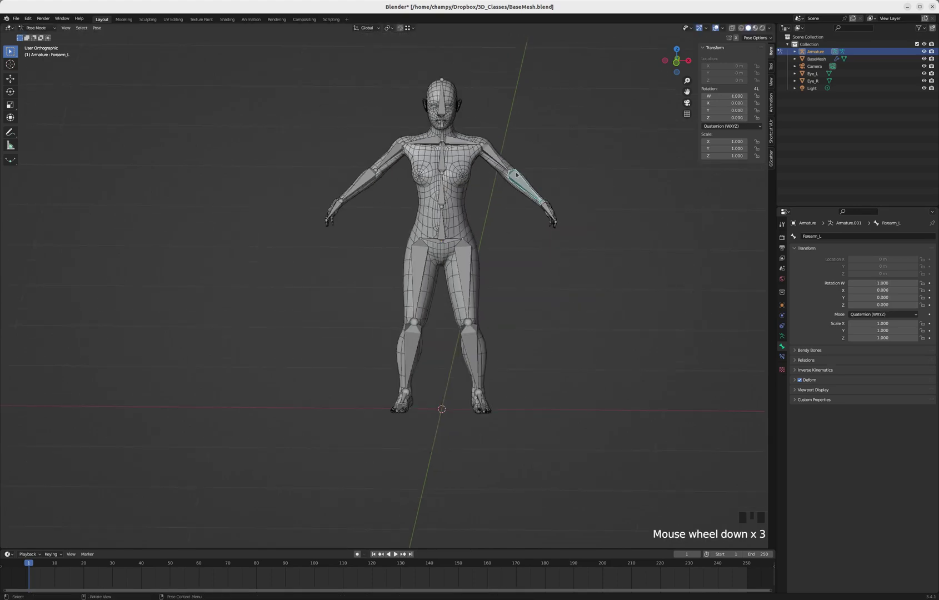
scroll(459, 184, "up", 3)
left_click(436, 245)
- Test-move the Spine.000 bone twice, cancelling each move, and orbit back near the front
key("g")
key("Escape")
scroll(479, 217, "down", 4)
scroll(455, 286, "up", 4)
scroll(455, 286, "down", 2)
key("g")
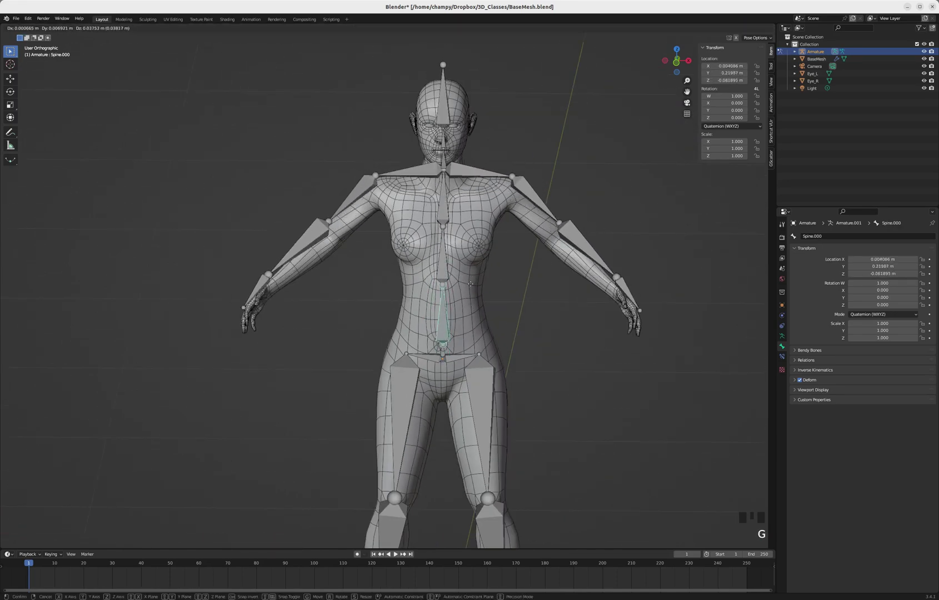
key("Escape")
middle_click_drag(469, 363, 443, 322)
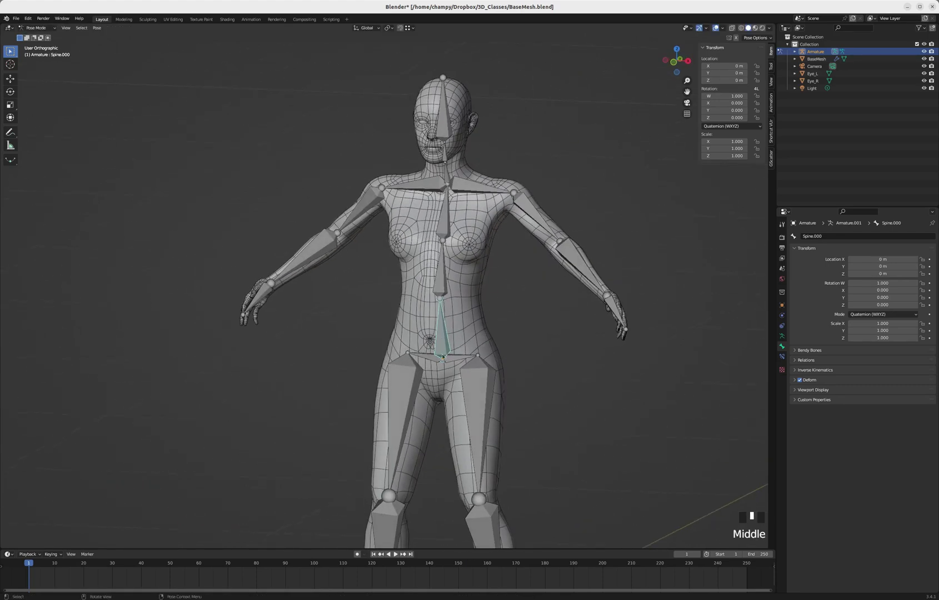
scroll(443, 356, "up", 4)
- In Edit Mode, parent Hip_L to Spine.000 with Keep Offset
key("Tab")
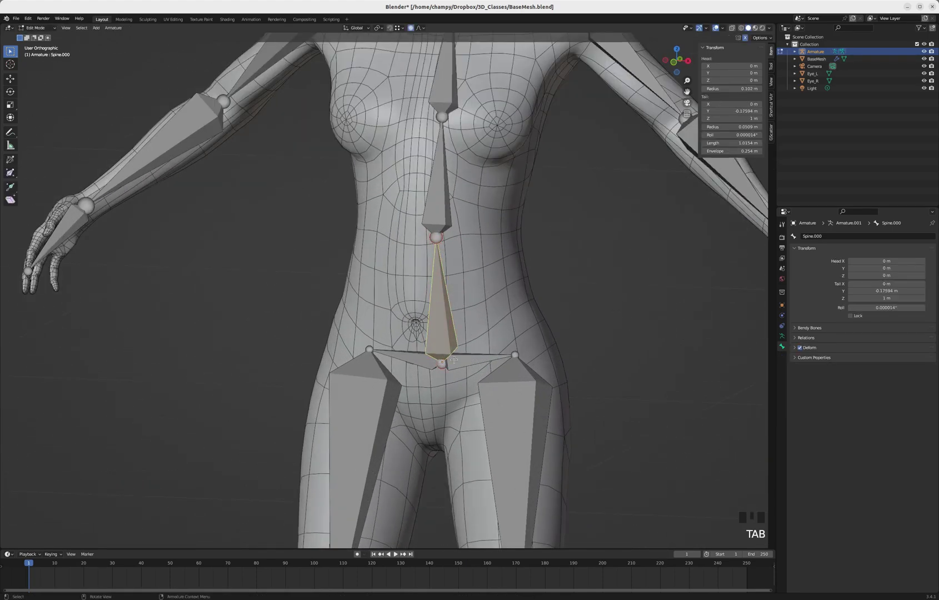
left_click(470, 359)
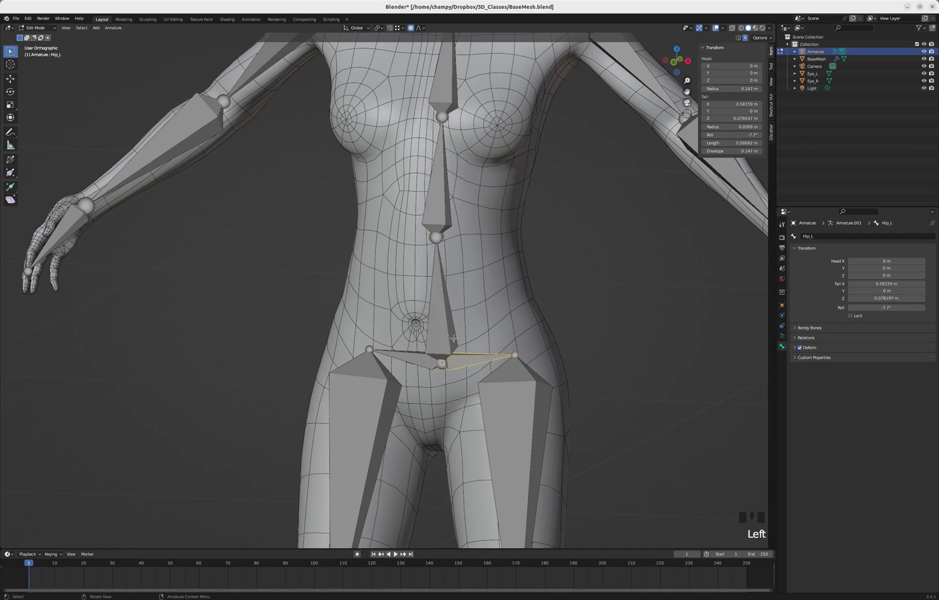
left_click(445, 317, "shift")
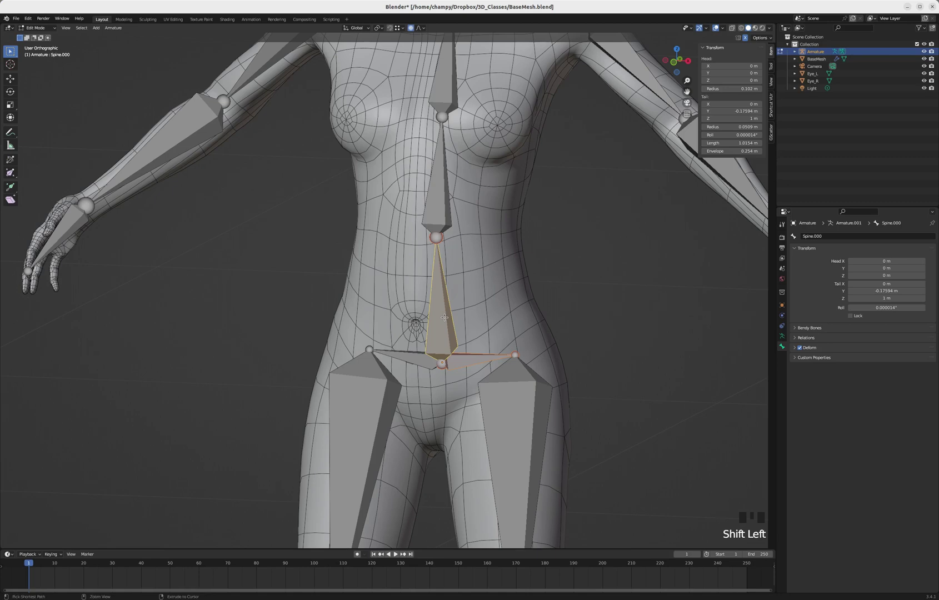
key("ctrl+p")
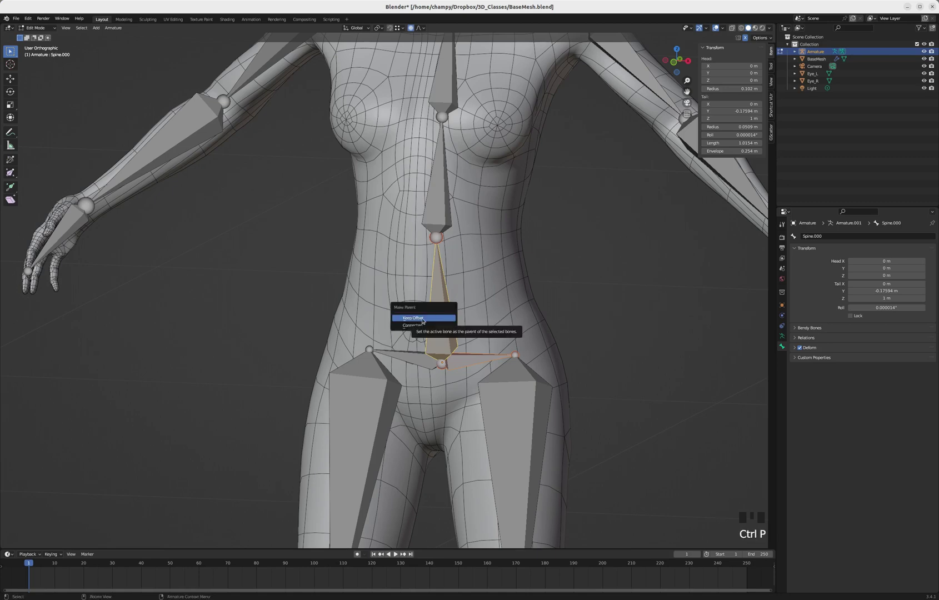
left_click(422, 319)
- Back in Pose Mode, move the spine bone to check the hips follow, then cancel
key("Tab")
left_click(449, 333)
scroll(448, 333, "down", 5)
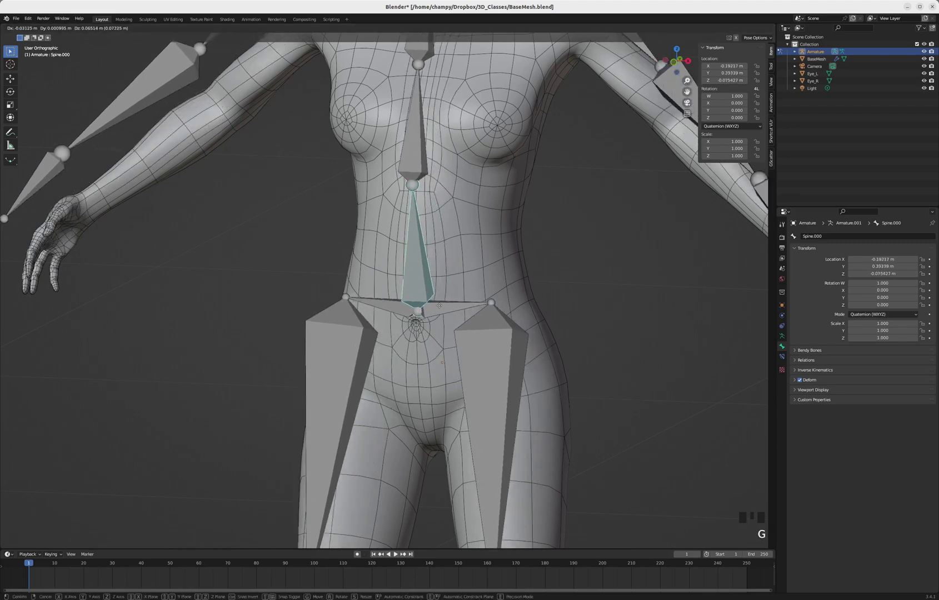
key("g")
right_click(467, 307)
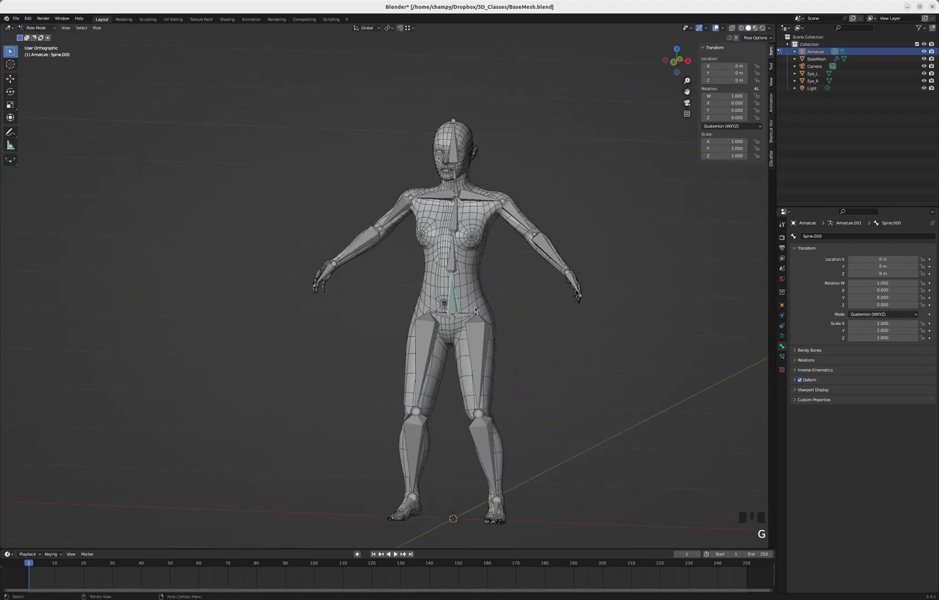
- Check the figure from the front and at an angle, then return to Object Mode
scroll(471, 310, "up", 3)
scroll(470, 310, "down", 2)
key("KP_1")
scroll(486, 264, "down", 2)
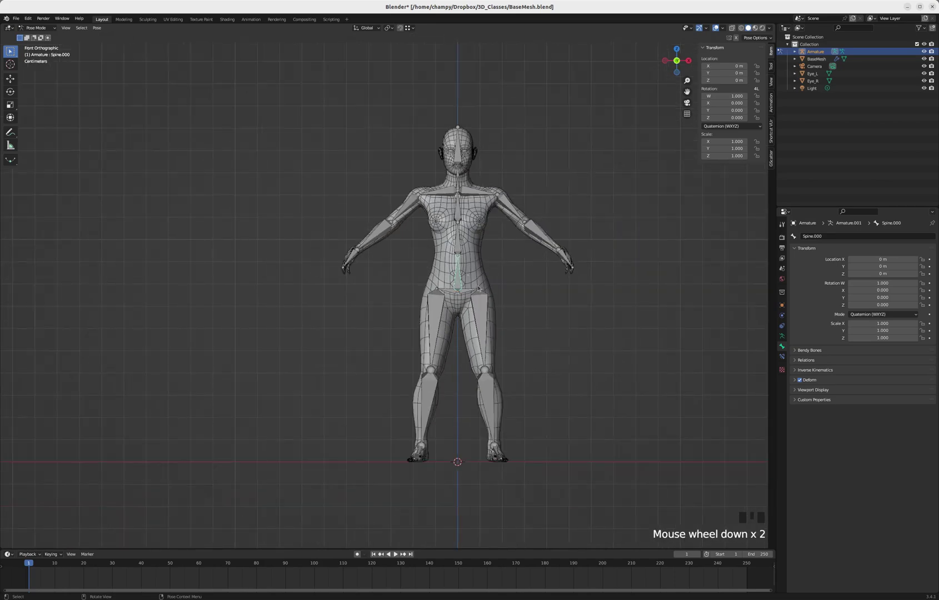
scroll(482, 291, "up", 2)
scroll(468, 293, "down", 1)
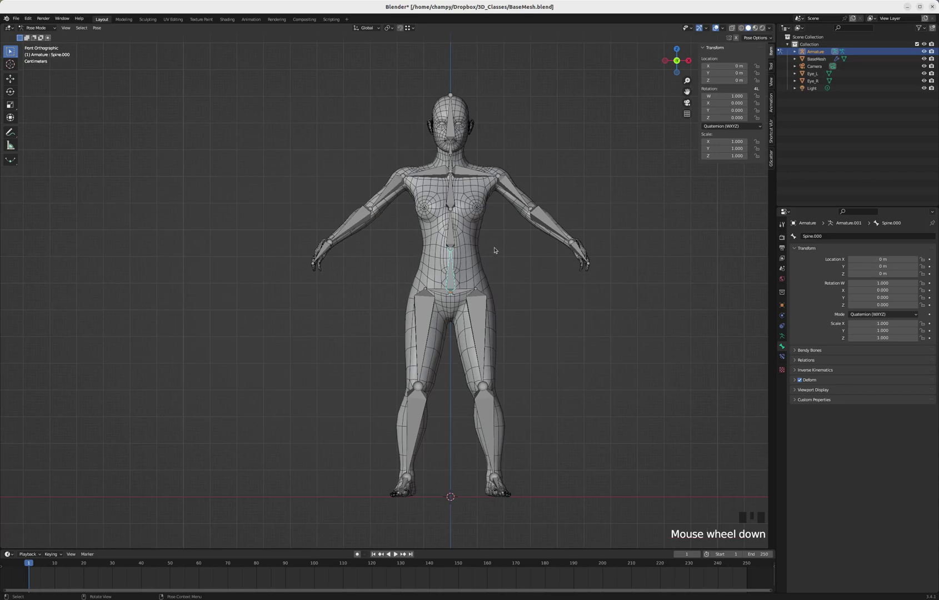
middle_click_drag(499, 253, 465, 279)
scroll(465, 280, "up", 3)
scroll(464, 278, "down", 2)
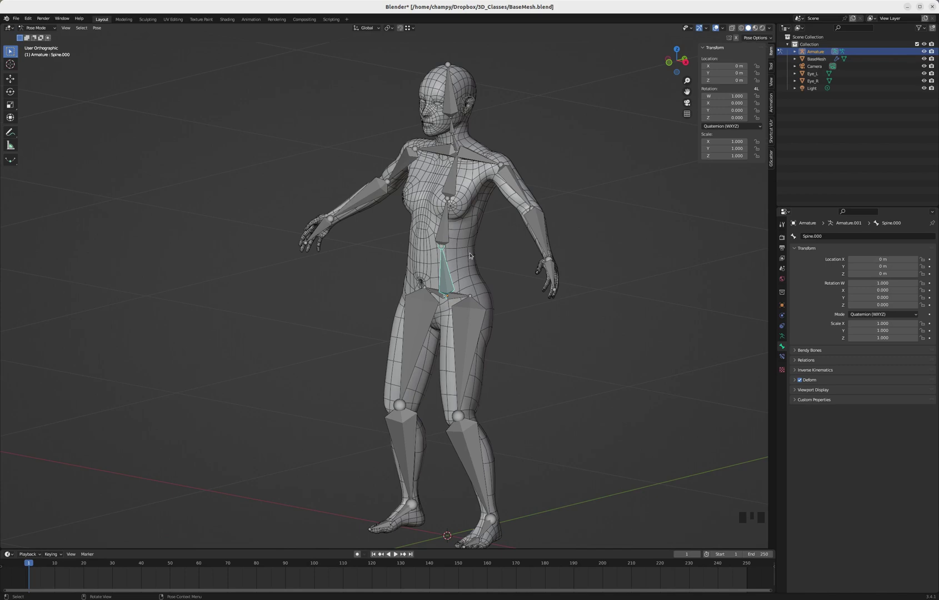
key("ctrl+Tab")
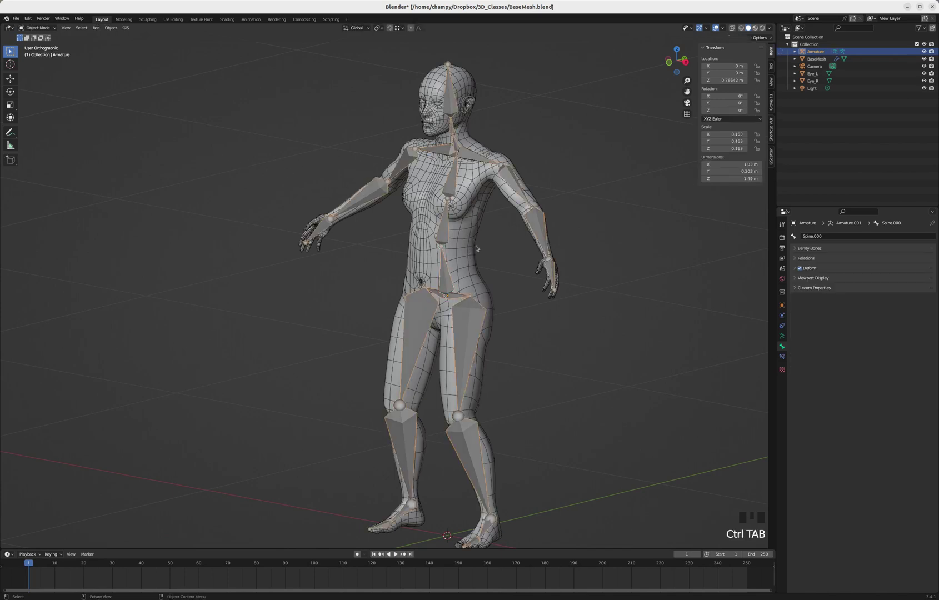
- Parent BaseMesh to the armature With Automatic Weights, leaving only the armature selected
left_click(470, 181)
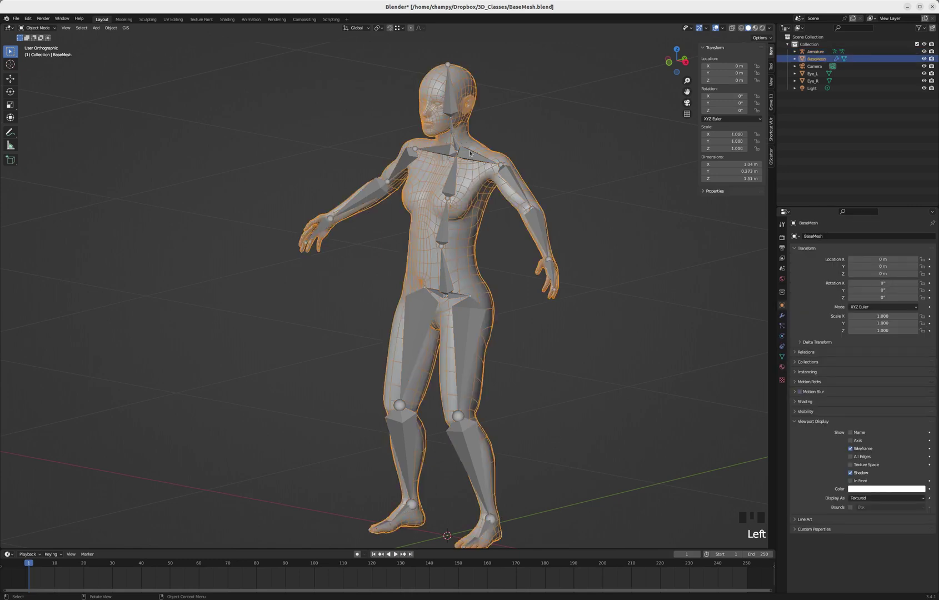
left_click(470, 152, "shift")
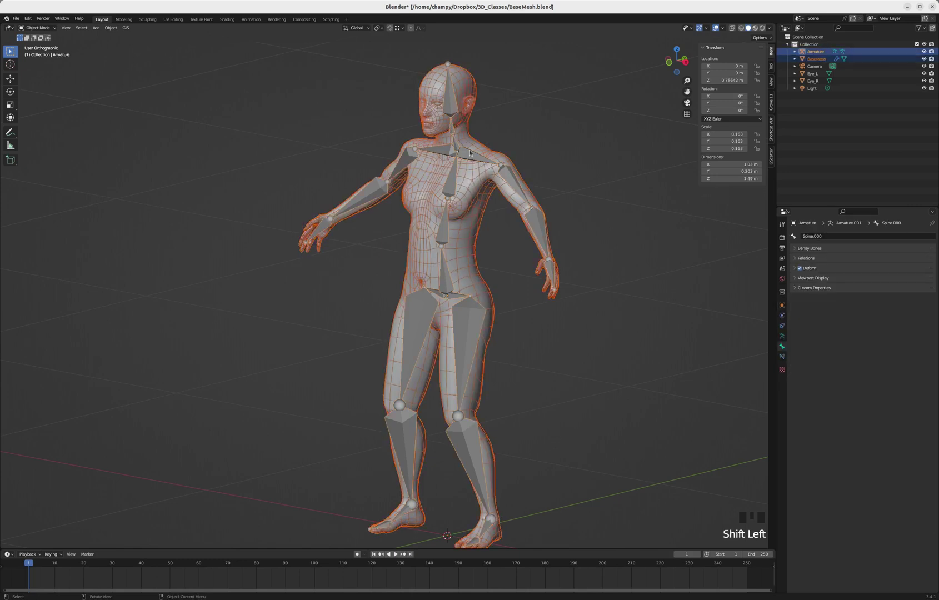
key("ctrl+p")
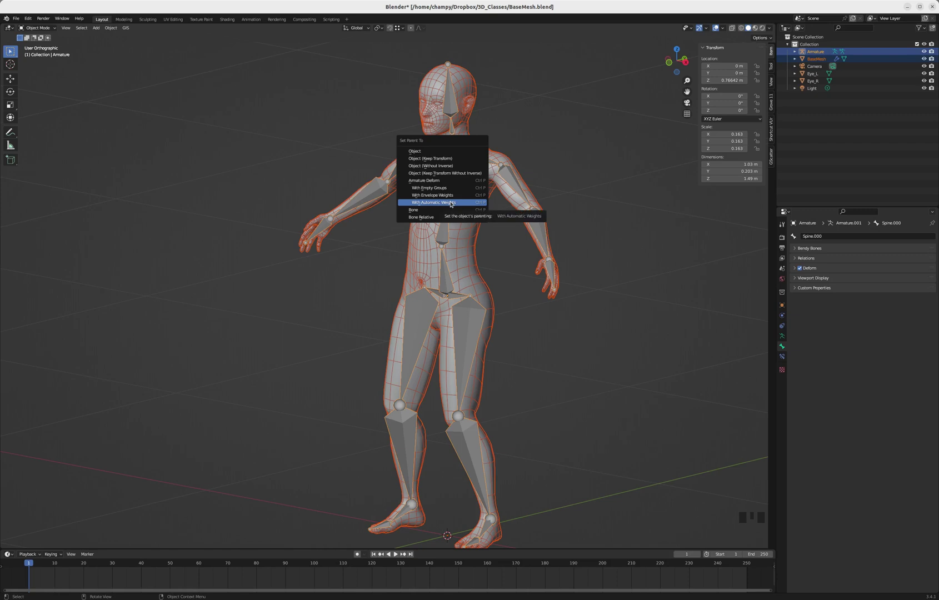
left_click(450, 203)
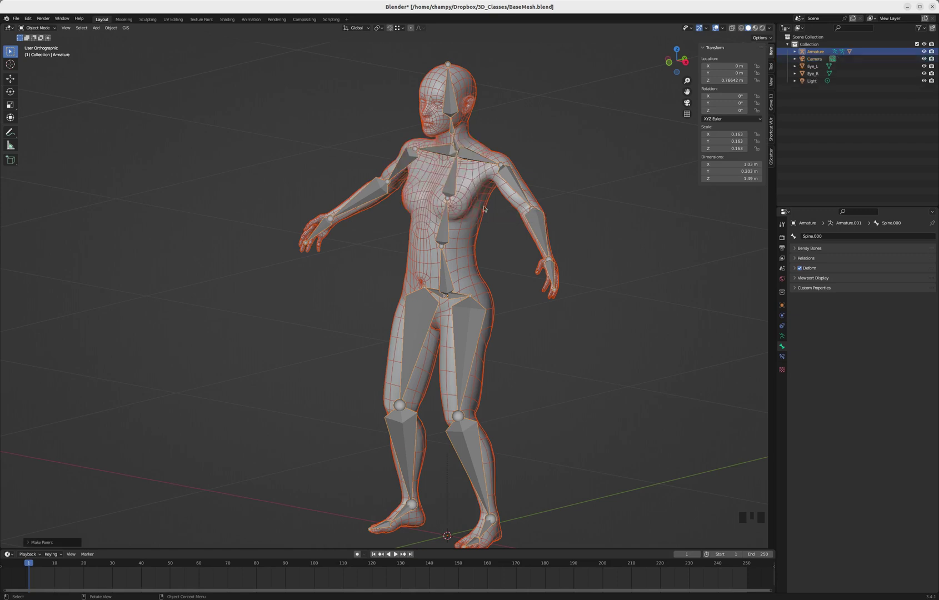
middle_click_drag(498, 215, 540, 228)
left_click(540, 228)
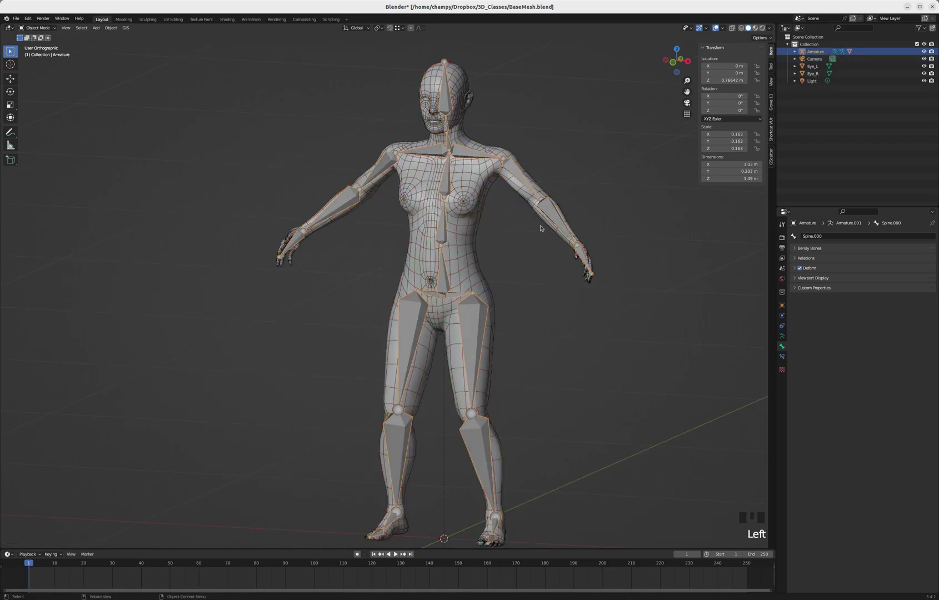
- In Pose Mode, test-rotate the left forearm and Arm.Upper_L to see the mesh deform
key("ctrl+Tab")
left_click(555, 244)
key("r")
left_click(570, 233)
left_click(517, 178)
key("r")
right_click(522, 150)
- From the right side view, test-rotate Femur_L and Shin_L, cancelling both back to rest
middle_click_drag(523, 150, 451, 339)
key("KP_3")
left_click(451, 339)
key("r")
right_click(425, 350)
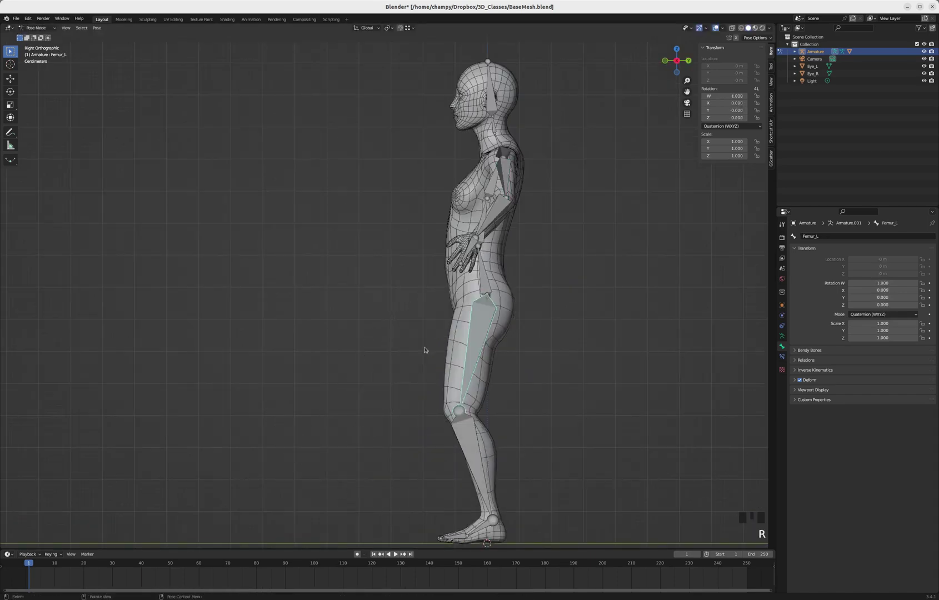
left_click(468, 443)
key("r")
right_click(472, 266)
- Orbit back to a front view of the character and deselect Shin_L
middle_click_drag(472, 267, 548, 214)
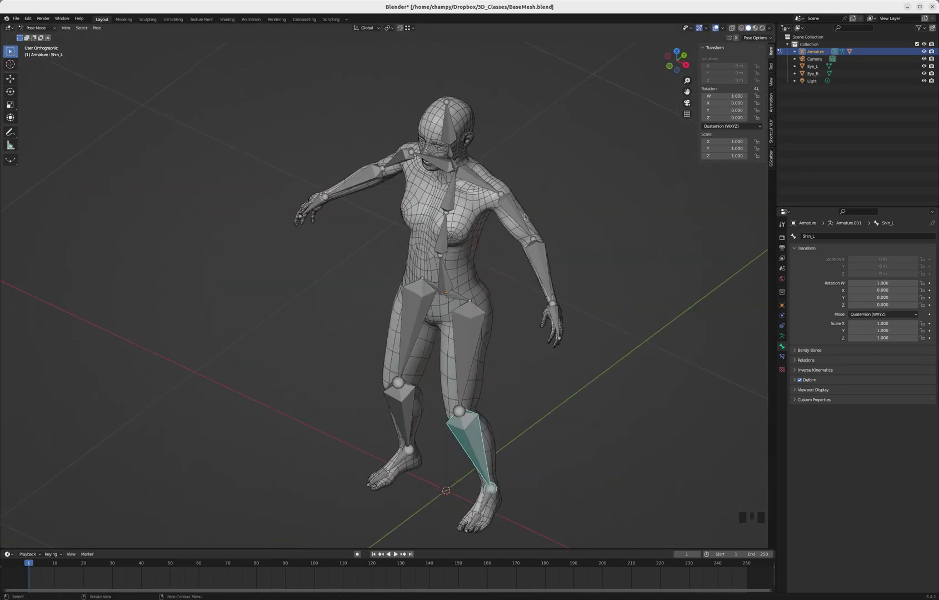
middle_click_drag(495, 254, 480, 268)
scroll(528, 256, "down", 4)
scroll(542, 254, "up", 2)
scroll(530, 250, "up", 2)
scroll(530, 248, "down", 1)
scroll(479, 240, "up", 3)
scroll(487, 253, "down", 3)
scroll(479, 269, "up", 2)
left_click(499, 225)
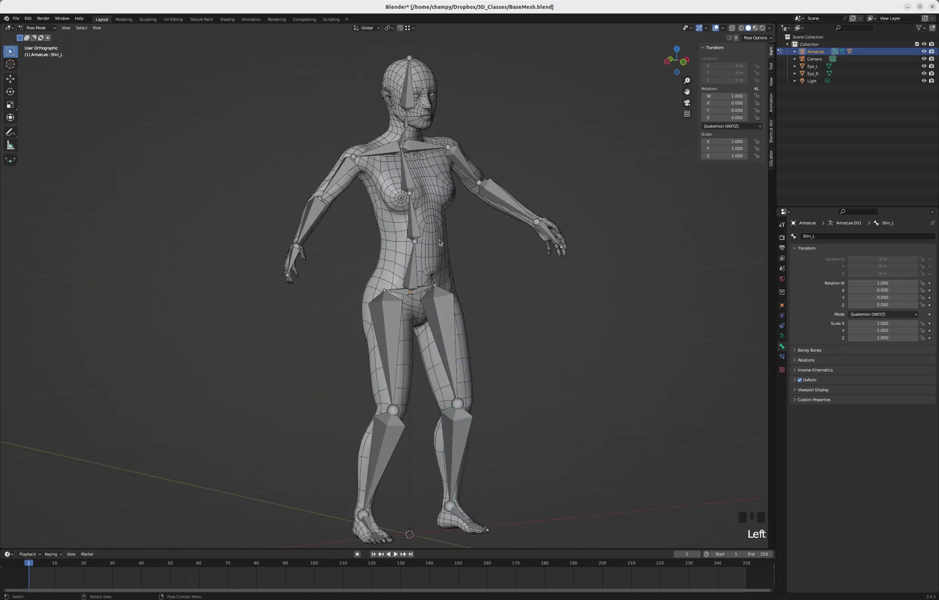
- Return to Object Mode, select BaseMesh and switch it to Weight Paint mode
key("ctrl+Tab")
left_click(491, 207)
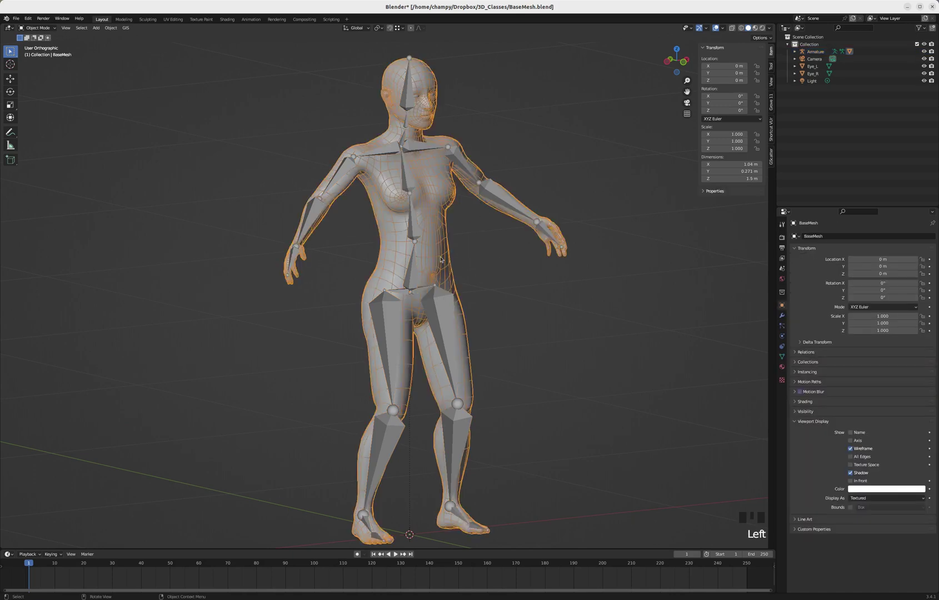
left_click(51, 29)
left_click(52, 69)
middle_click_drag(556, 278, 722, 295)
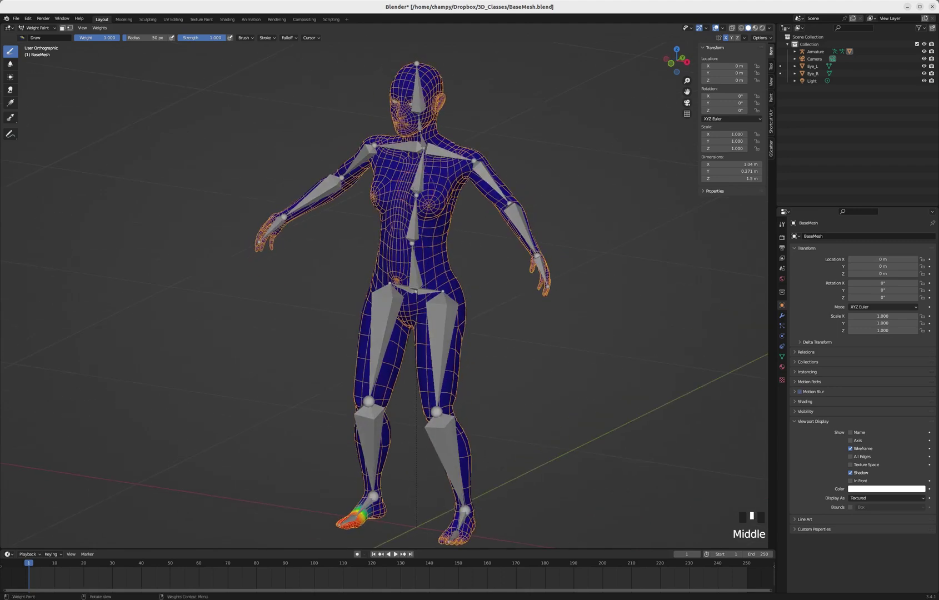
- In Vertex Groups, view the Hip_L weights, then the Forearm_L weights
left_click(783, 357)
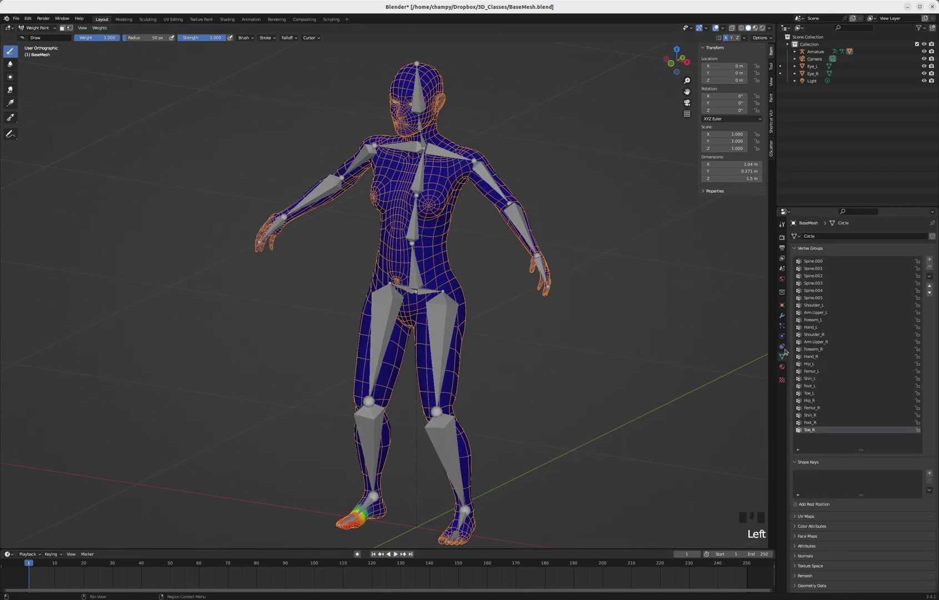
scroll(835, 315, "up", 5)
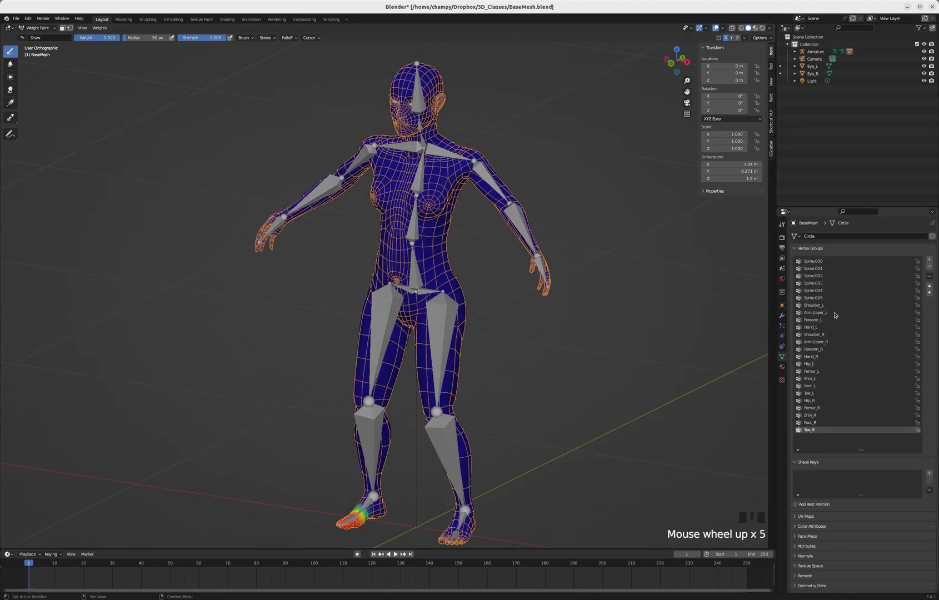
left_click(810, 364)
mouse_move(541, 318)
middle_mouse_down()
mouse_move(517, 307)
mouse_move(548, 315)
middle_mouse_up()
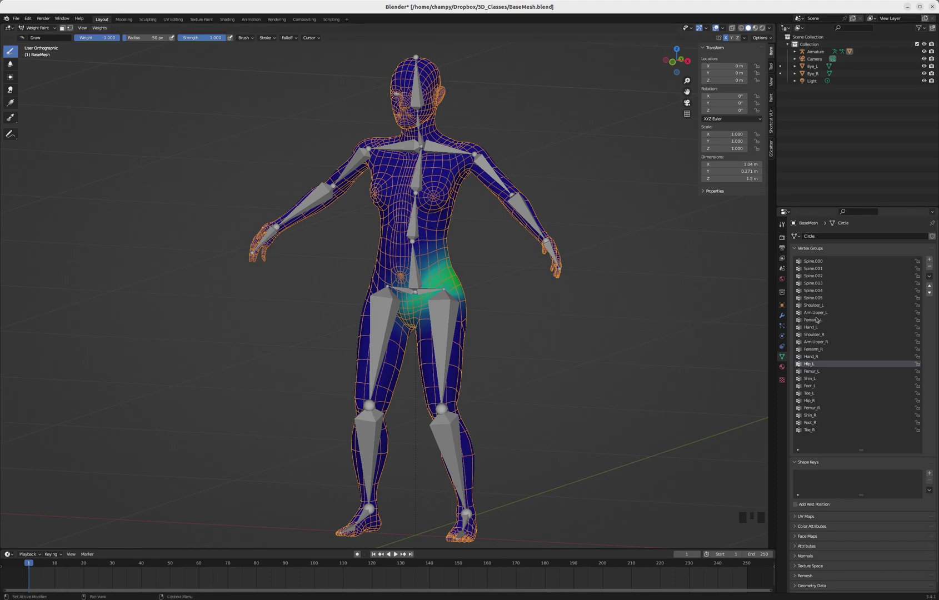
left_click(816, 320)
- Orbit to a near-front view of the left arm and paint weight onto the inner elbow
mouse_move(525, 227)
middle_mouse_down()
mouse_move(589, 229)
mouse_move(526, 228)
middle_mouse_up()
scroll(518, 228, "up", 6)
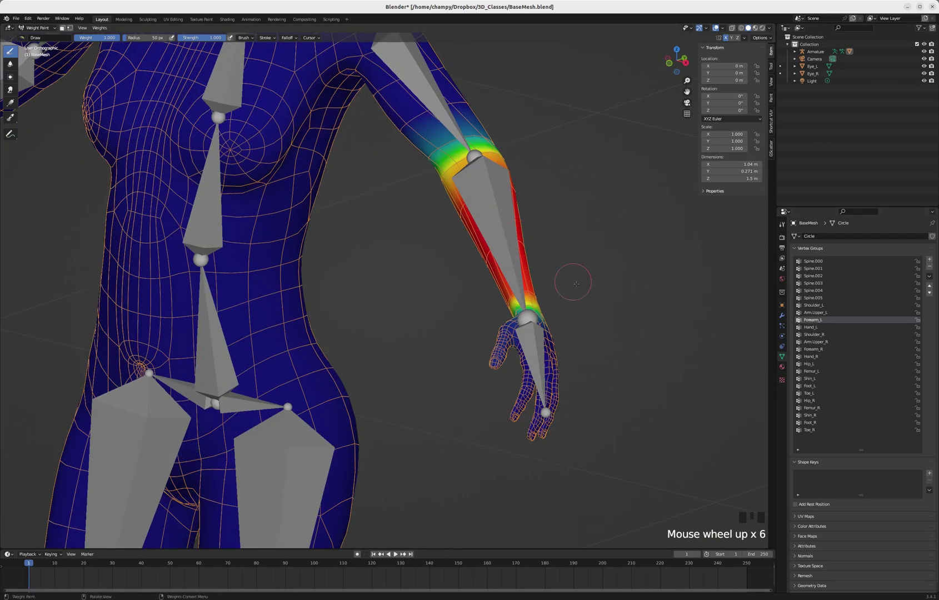
middle_click_drag(576, 287, 605, 277)
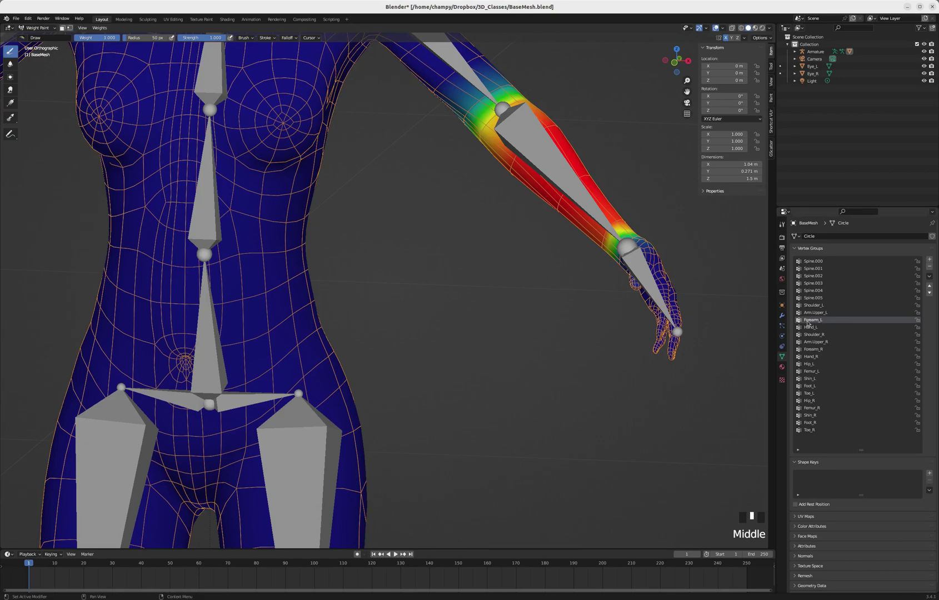
scroll(537, 311, "down", 2)
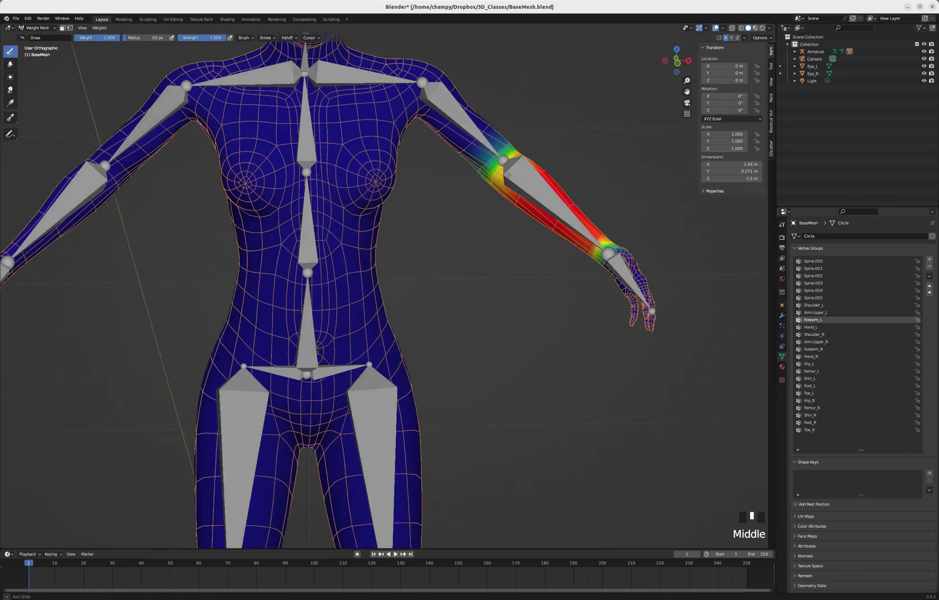
middle_click_drag(508, 175, 504, 180)
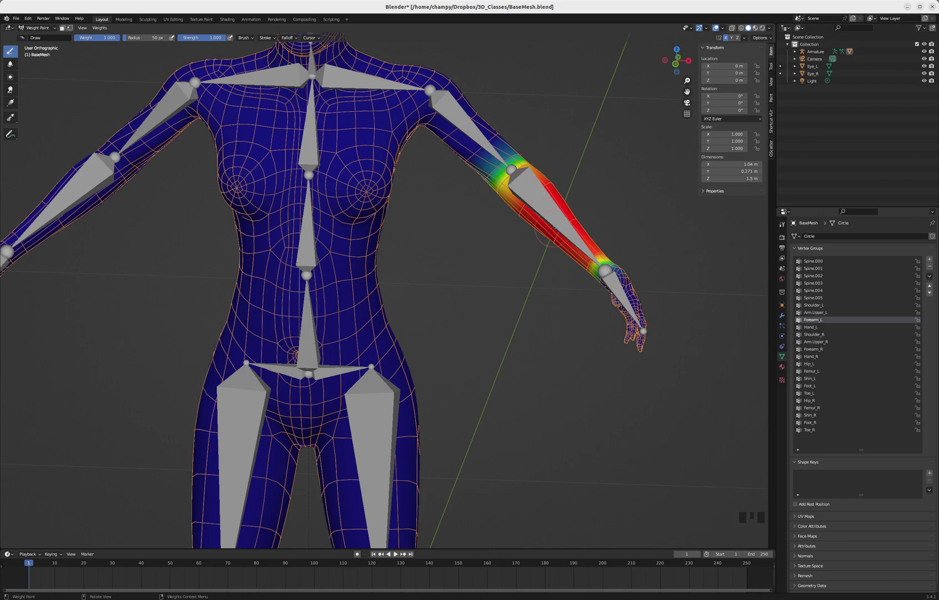
left_click_drag(518, 177, 502, 171)
middle_click_drag(581, 222, 394, 188)
scroll(583, 245, "down", 3)
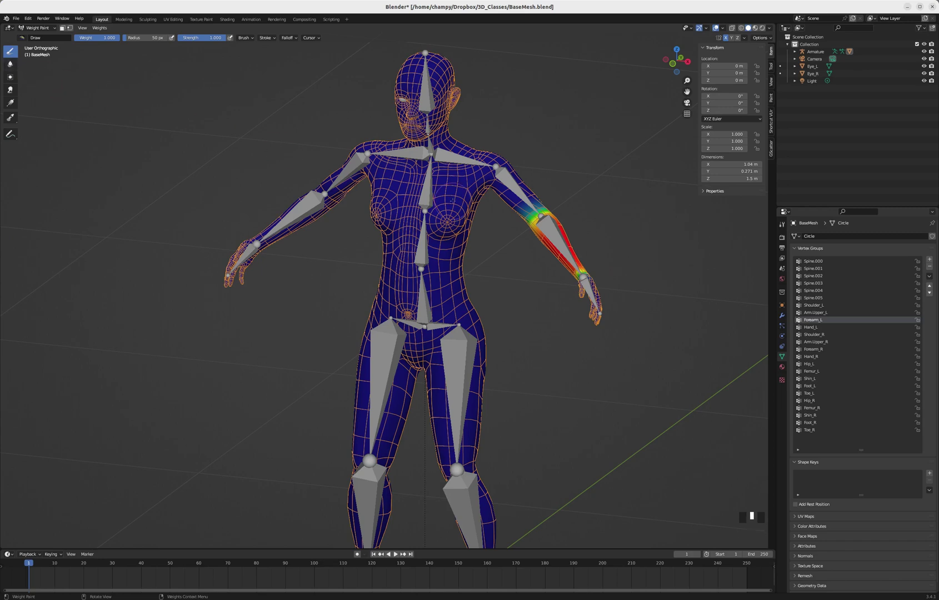
- Enable Mirror Vertex Groups in the Draw brush's Symmetry settings for X-mirrored painting
left_click(783, 225)
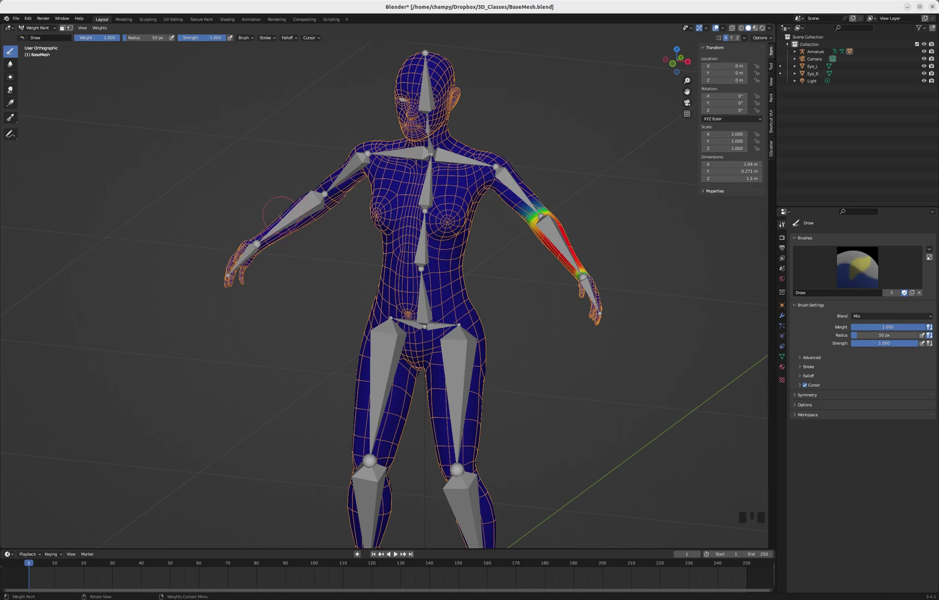
left_click(797, 394)
left_click(853, 406)
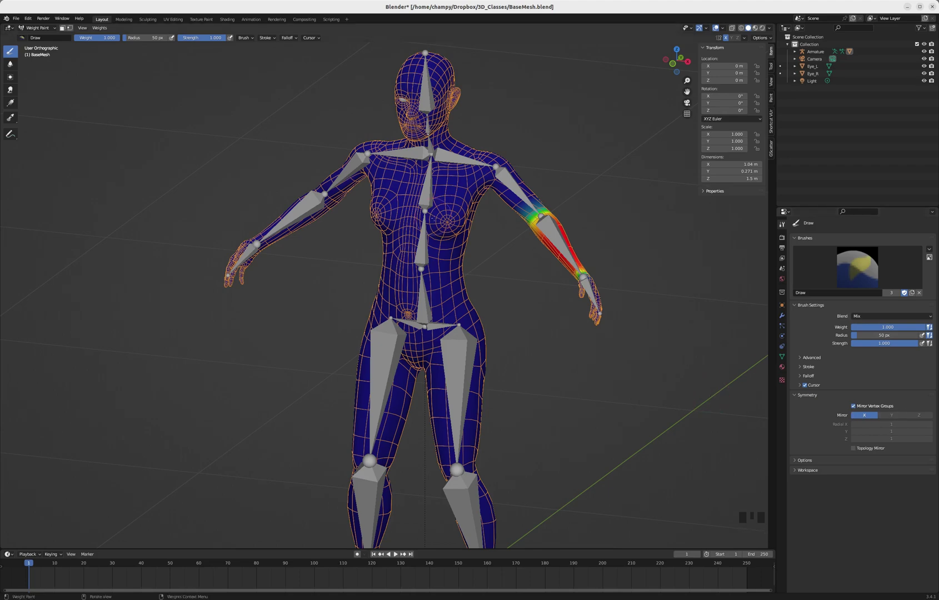
- Paint weight onto the upper arm near the shoulder, then view the Forearm_R group weights
middle_click_drag(495, 195, 540, 149)
scroll(536, 153, "up", 2)
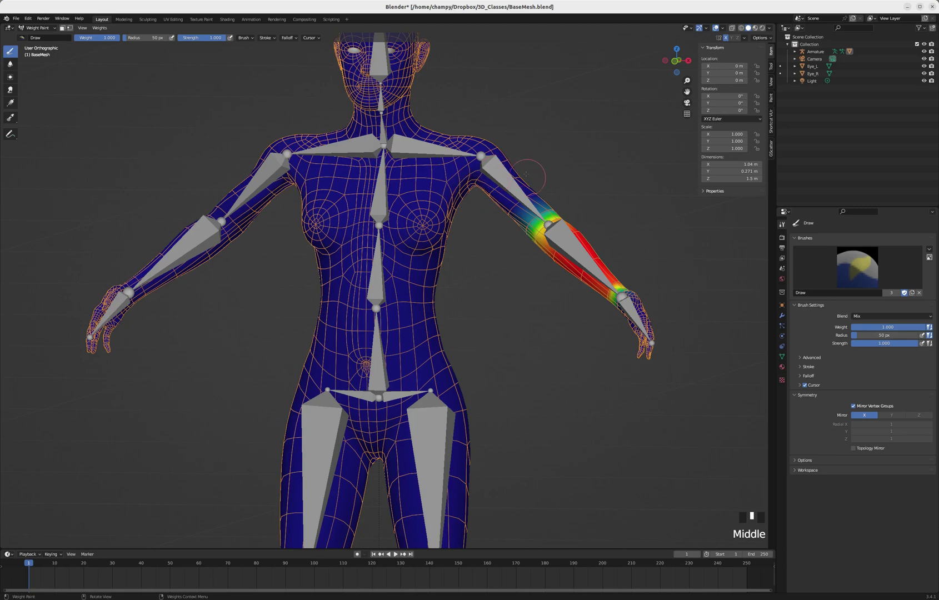
mouse_move(520, 165)
left_mouse_down()
mouse_move(498, 191)
mouse_move(519, 170)
left_mouse_up()
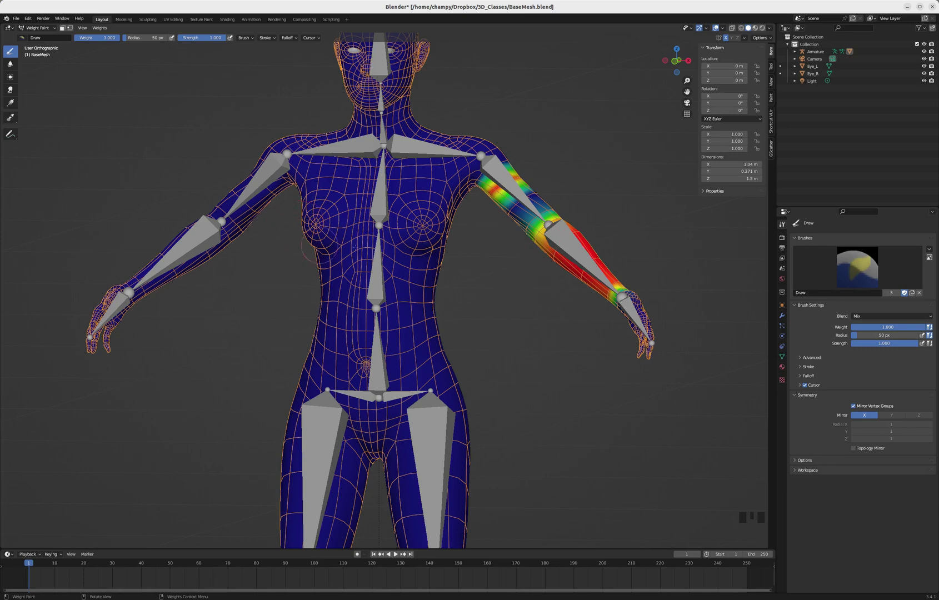
left_click(786, 356)
left_click(786, 356)
scroll(833, 326, "up", 1)
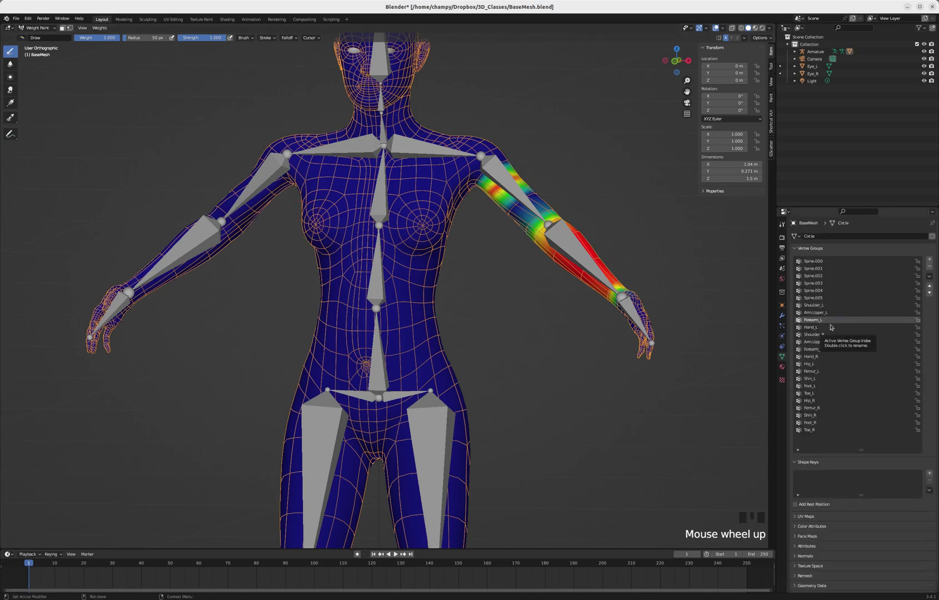
left_click(817, 351)
- Undo back through recent changes, then redo forward to restore the weight-painted arm
scroll(243, 174, "up", 7)
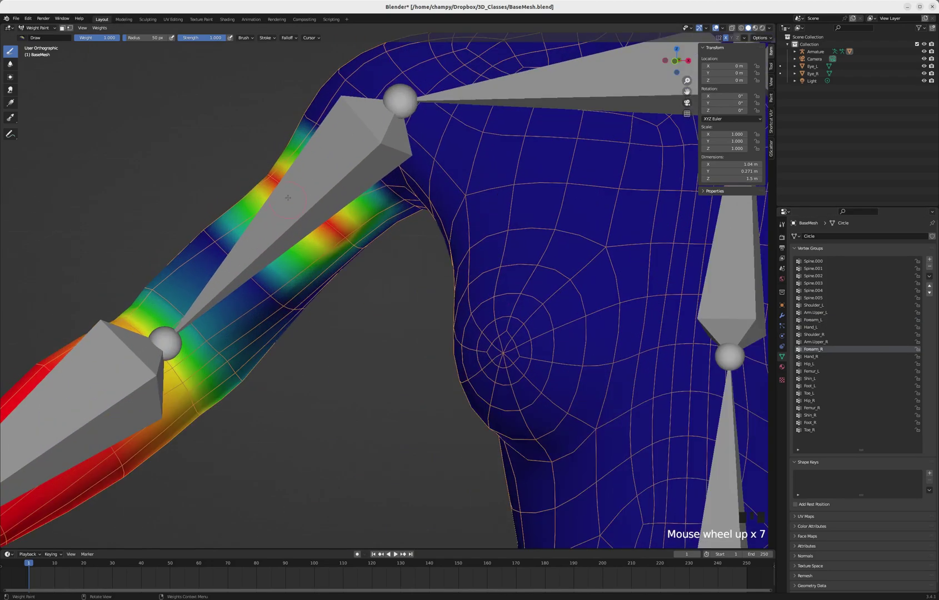
scroll(285, 194, "down", 7)
scroll(284, 194, "up", 2)
scroll(285, 194, "down", 2)
key("ctrl+z")
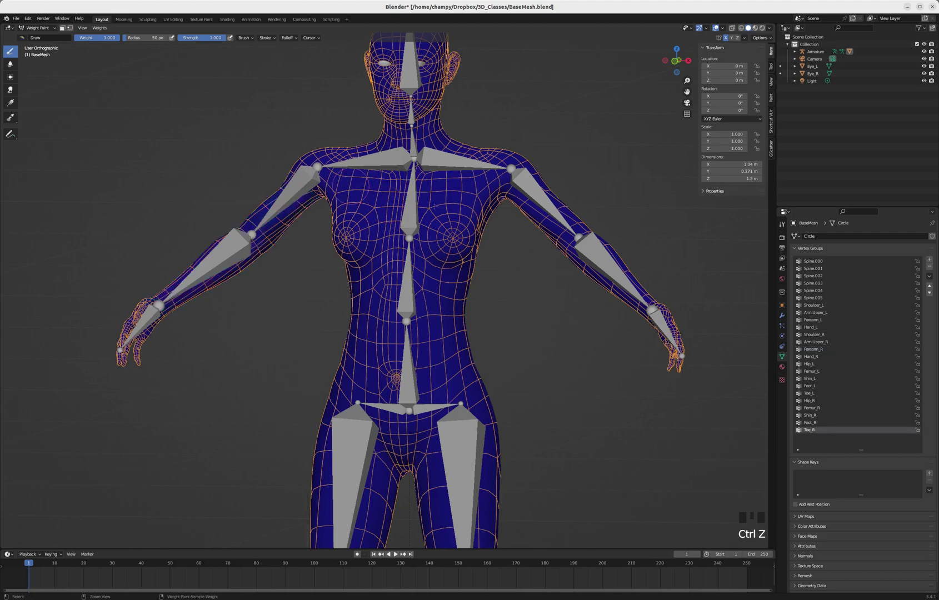
key("ctrl+z")
key("ctrl+z")
key("ctrl+z")
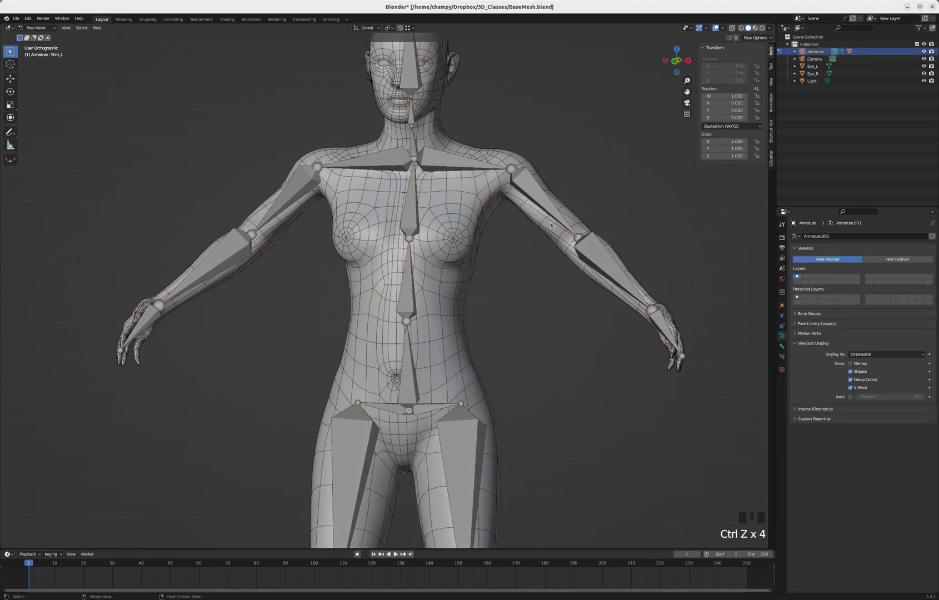
key("ctrl+shift+z")
key("ctrl+shift+z")
key("ctrl+shift+z")
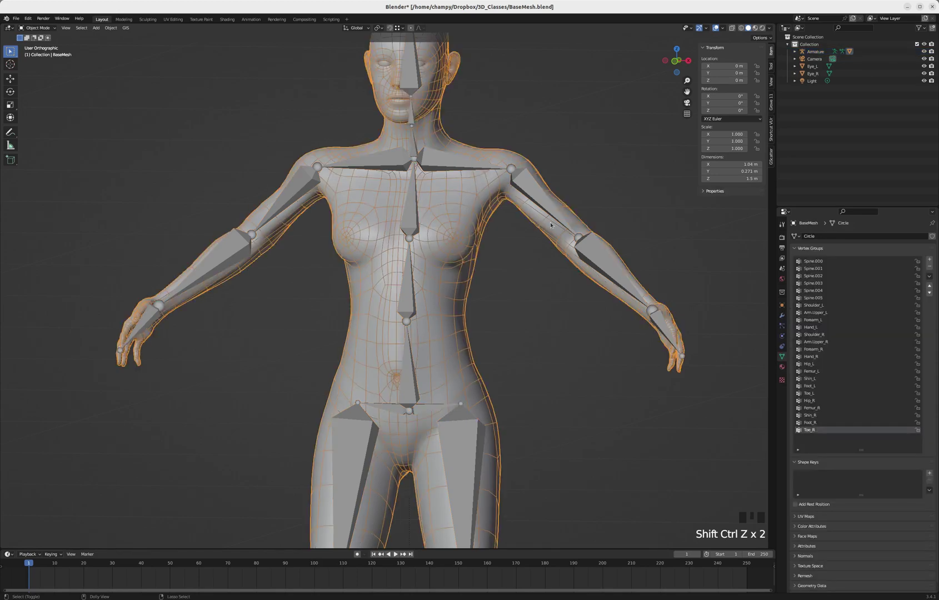
key("ctrl+shift+z")
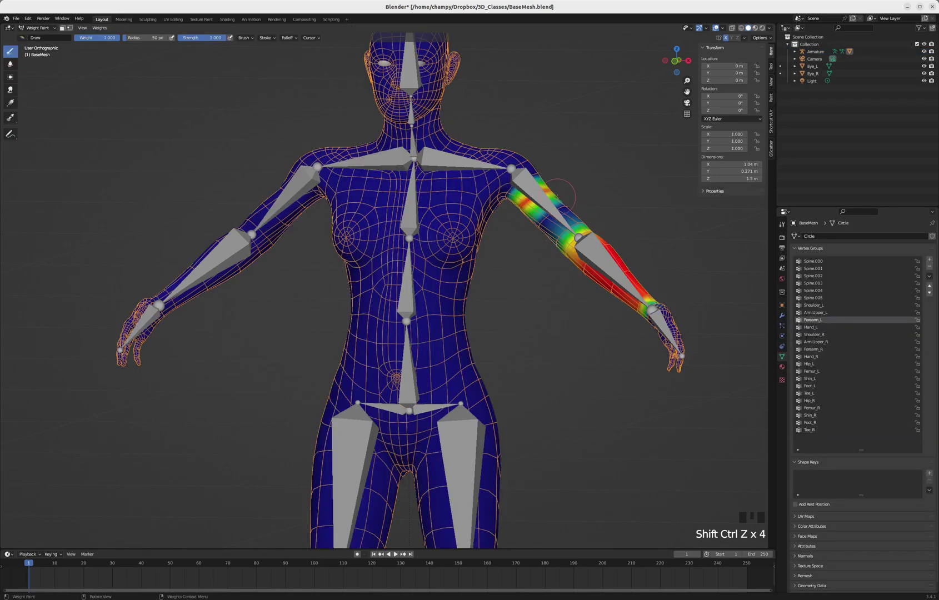
left_click(782, 224)
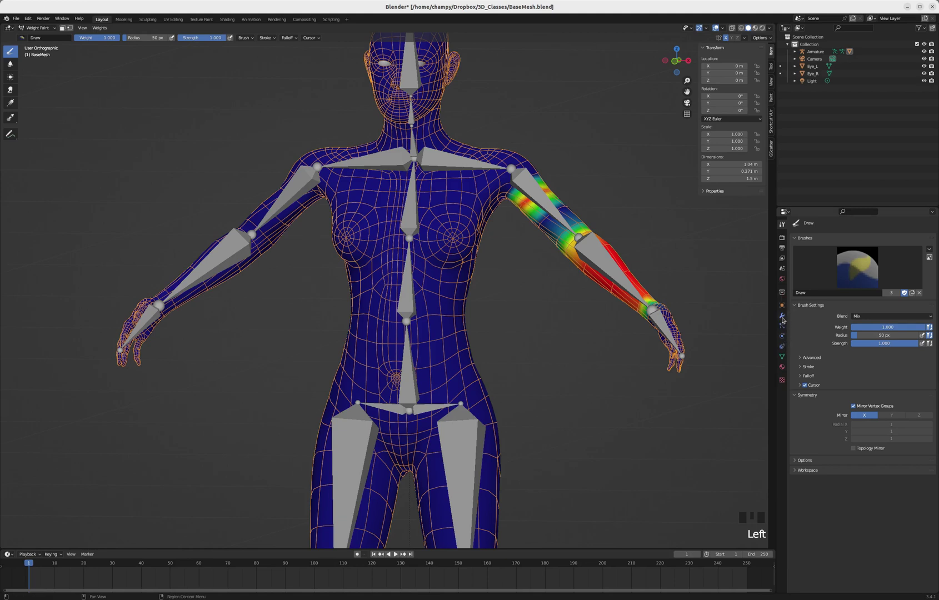
left_click(783, 357)
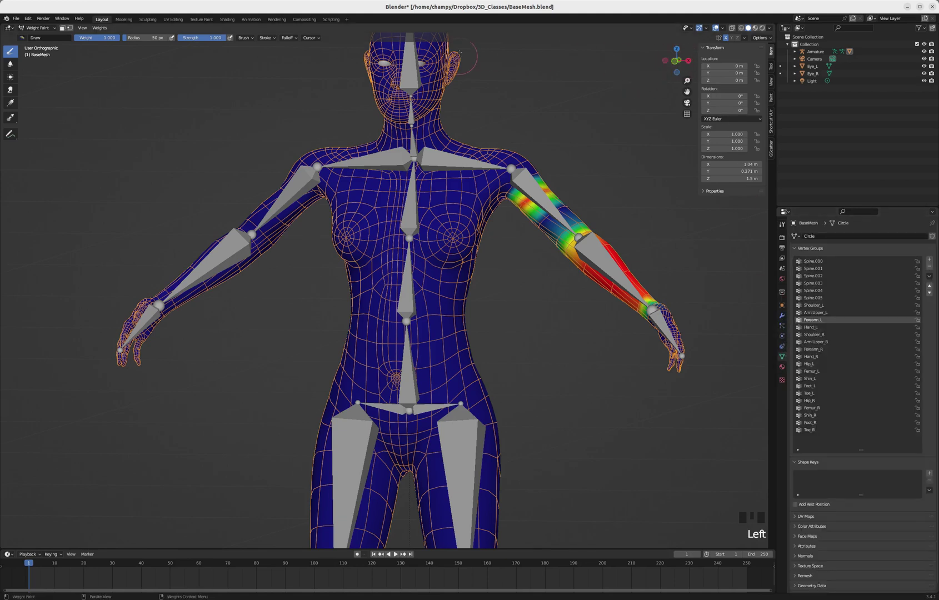
left_click(28, 19)
left_click(55, 125)
left_click(193, 57)
type("pal")
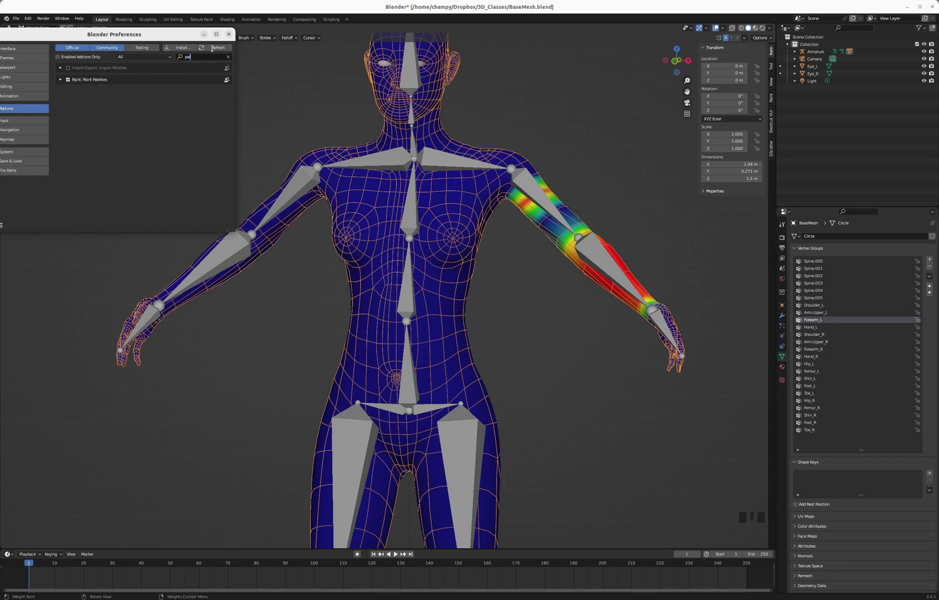
left_click_drag(82, 39, 160, 42)
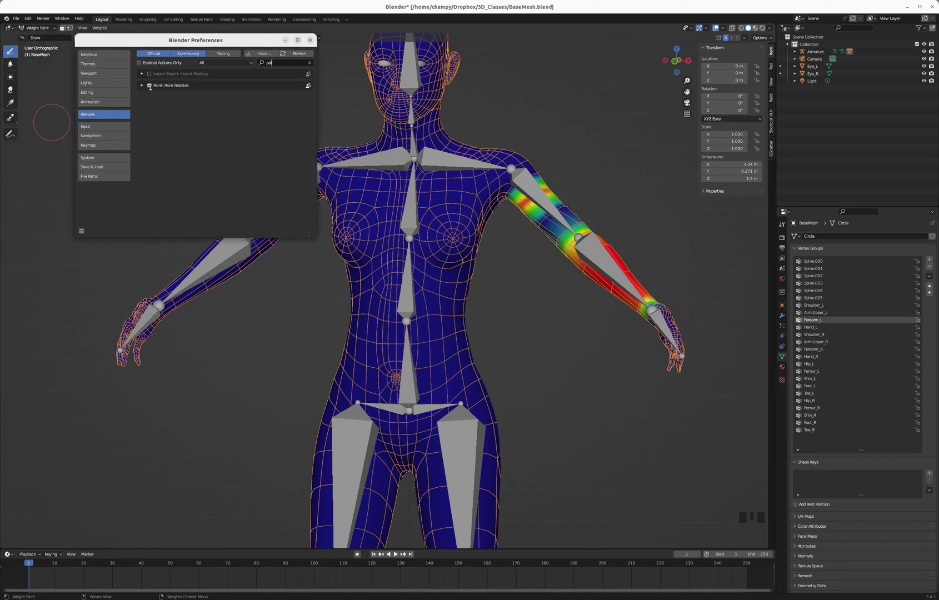
left_click(310, 40)
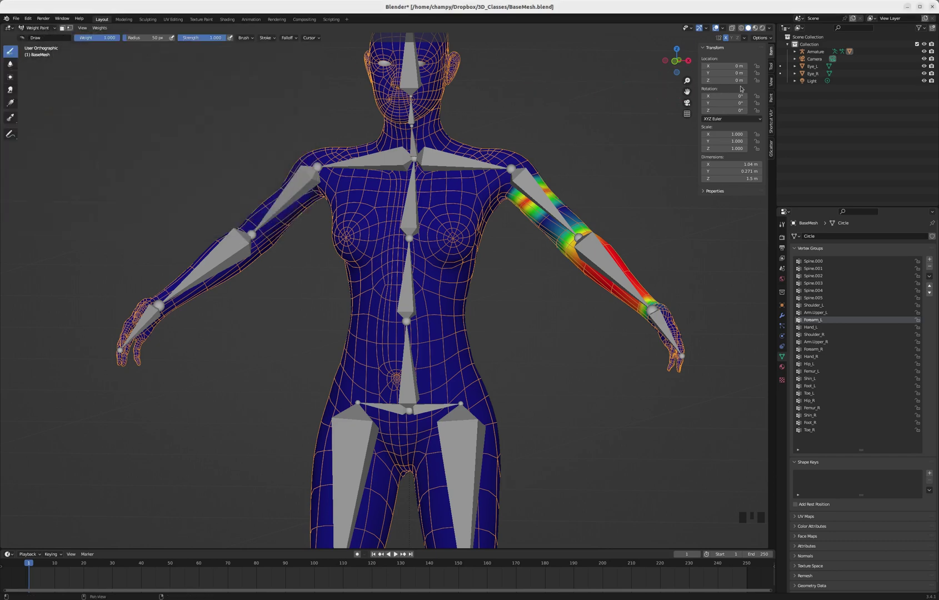
- Set the brush weight to 0.00 from the Weight Palette and erase Forearm_L weights from the upper arm
left_click(772, 98)
left_click(718, 48)
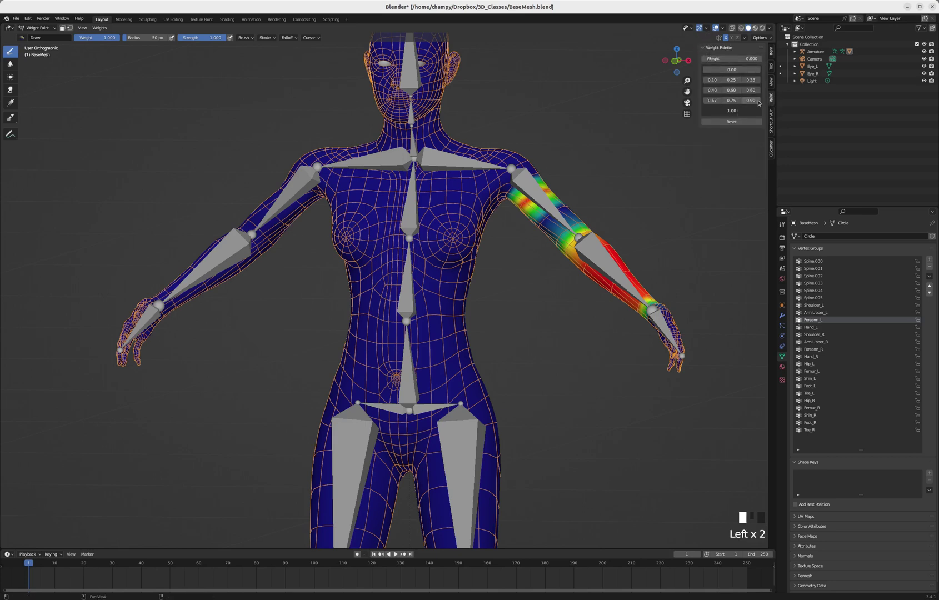
left_click(731, 70)
left_click_drag(550, 183, 517, 208)
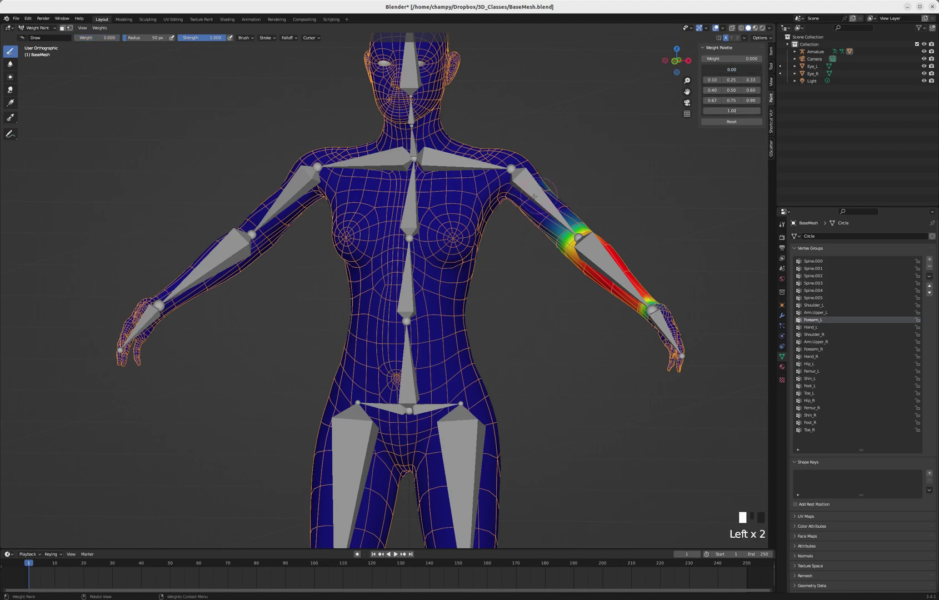
- Check the arm from behind and front, comparing the Forearm_R and Forearm_L weight groups
middle_click_drag(609, 175, 639, 166)
left_click(541, 198)
left_click(660, 190)
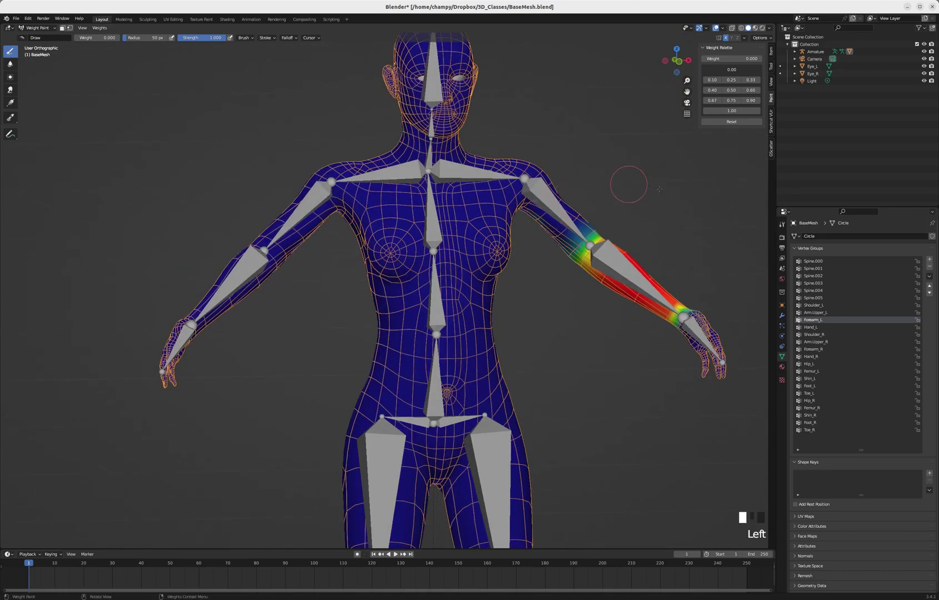
left_click(818, 350)
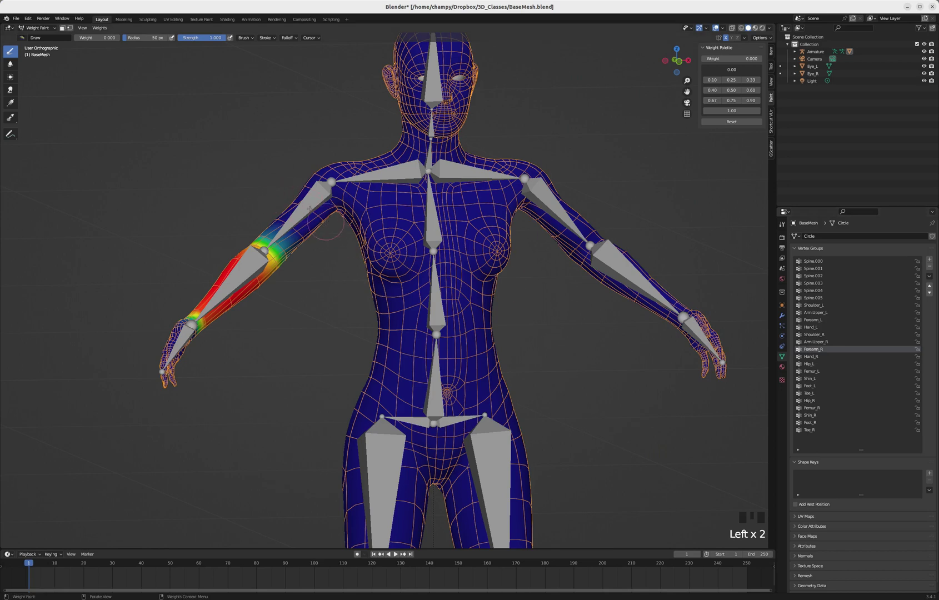
left_click(823, 320)
middle_click_drag(503, 293, 533, 278)
- Leave Weight Paint and switch the body mesh back to Object Mode
scroll(558, 279, "down", 4)
middle_click_drag(532, 351, 530, 344)
scroll(525, 339, "up", 1)
scroll(525, 339, "up", 3)
scroll(547, 345, "down", 2)
scroll(556, 357, "up", 2)
scroll(528, 343, "down", 1)
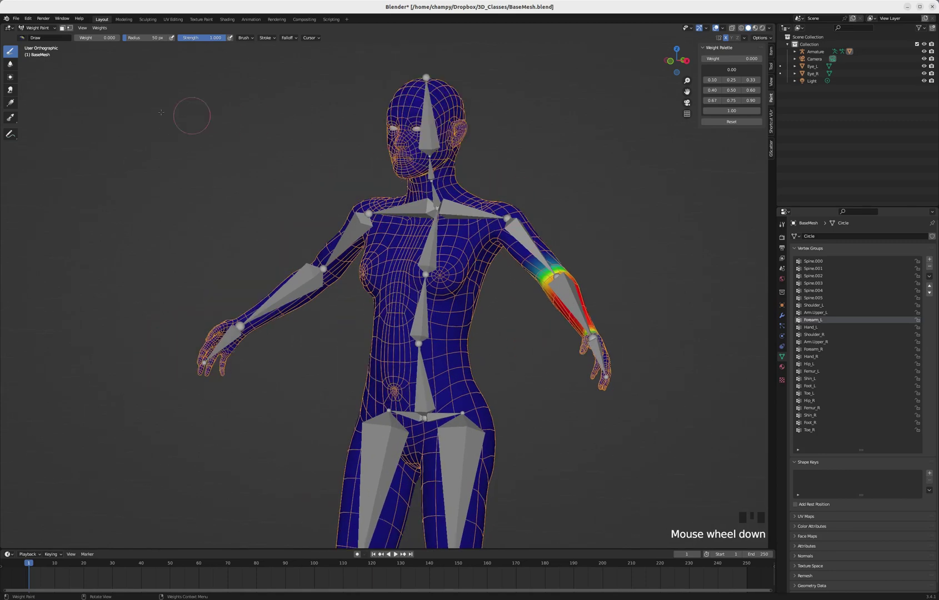
key("ctrl+Tab")
left_click(170, 136)
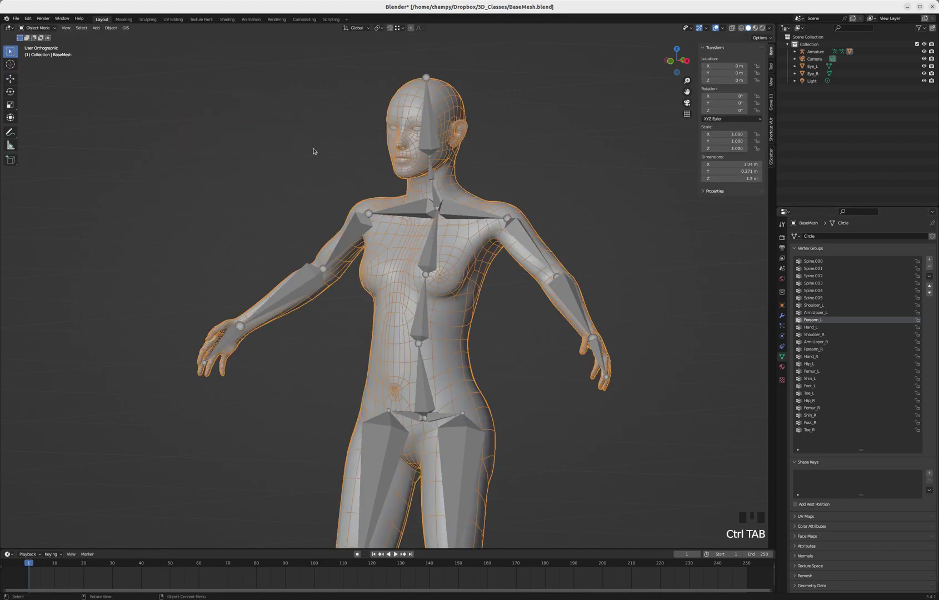
left_click(380, 191)
left_click(28, 19)
- In the armature's Pose Mode make Shoulder_L active, then reselect the body mesh in Object Mode
left_click(465, 214)
key("ctrl+Tab")
left_click(464, 196)
middle_click_drag(460, 198, 493, 252)
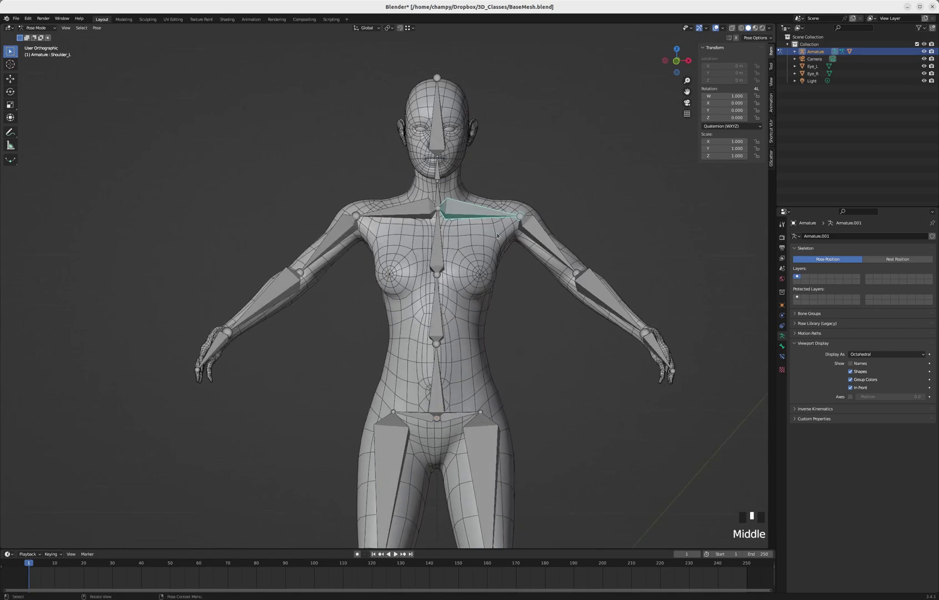
left_click(497, 236)
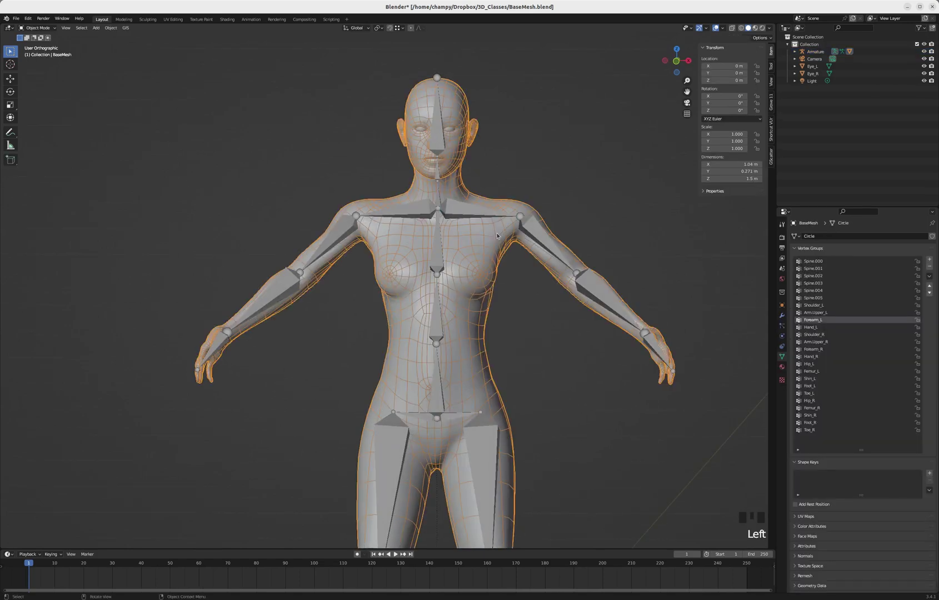
middle_click_drag(494, 247, 467, 249)
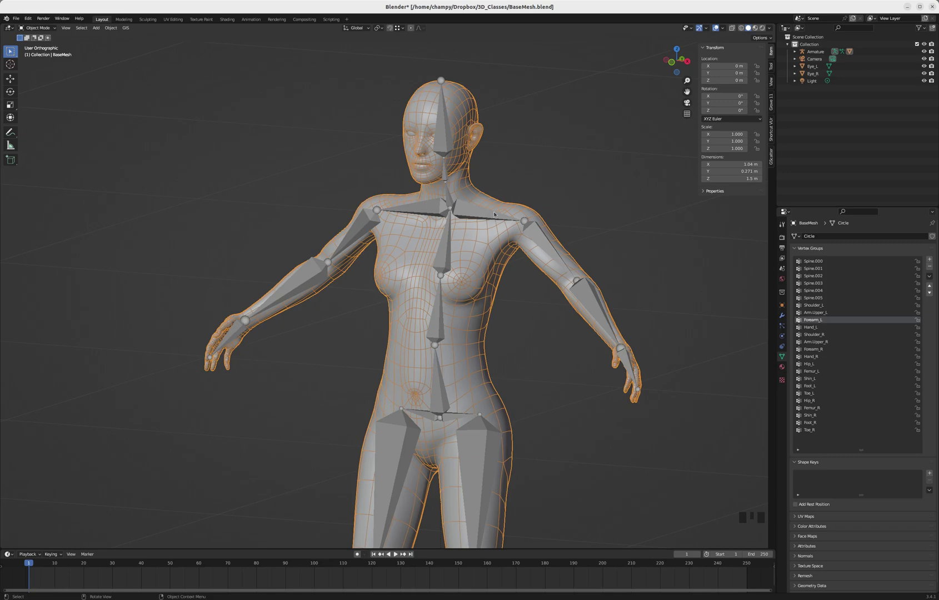
- Switch the body mesh to Weight Paint and rotate the Shoulder_L bone downward
left_click(54, 28)
left_click(56, 74)
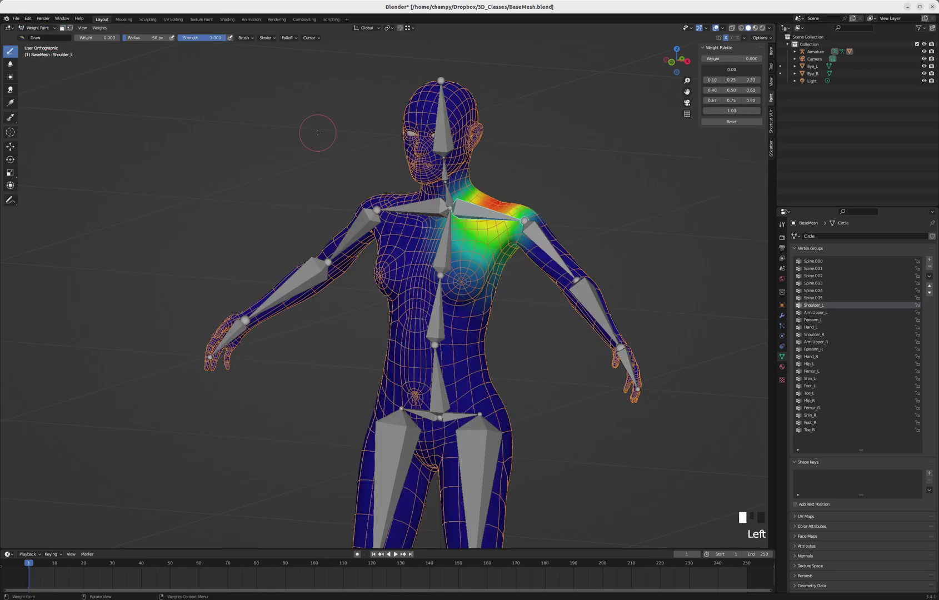
scroll(492, 212, "up", 1)
scroll(492, 212, "up", 5)
scroll(456, 198, "down", 6)
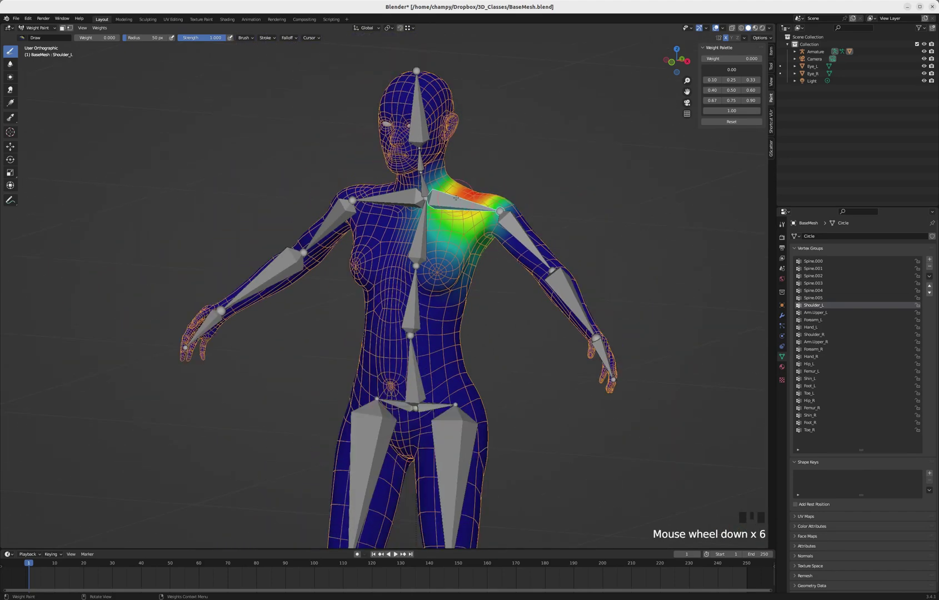
middle_click_drag(467, 196, 474, 197)
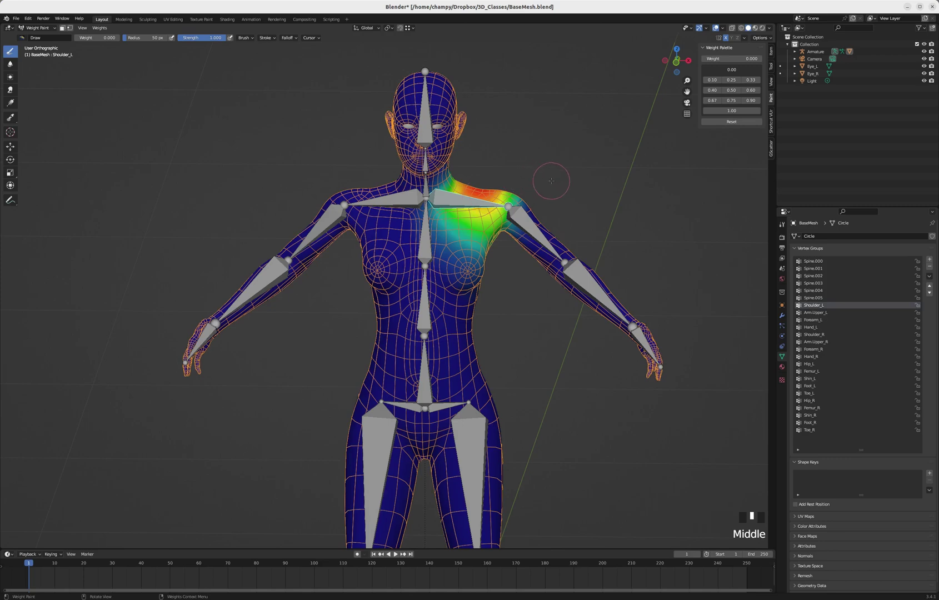
key("r")
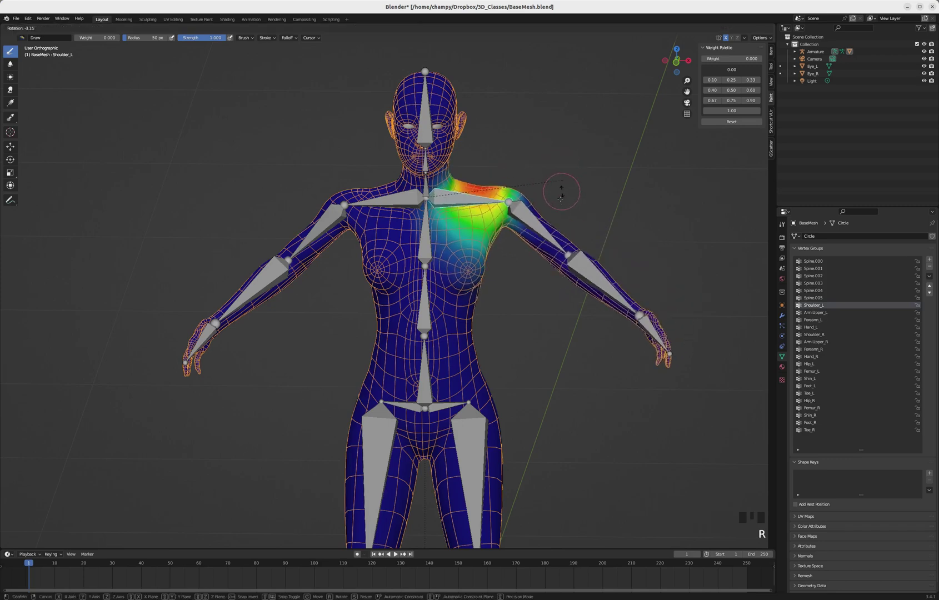
left_click(563, 200)
- Rotate the left upper-arm bone down, then test and cancel a Forearm_L rotation
left_click(535, 229, "ctrl")
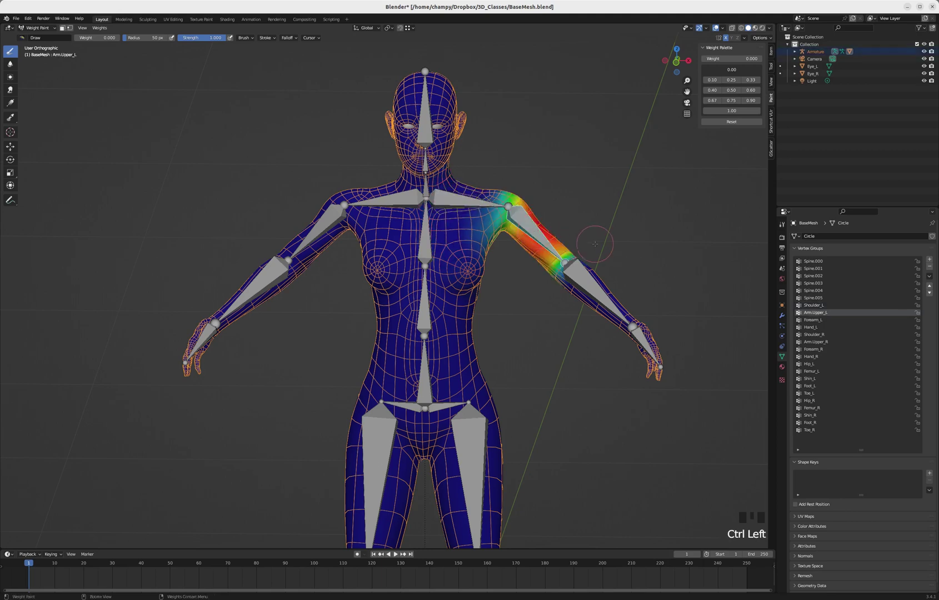
key("r")
left_click(604, 252)
left_click(611, 261, "ctrl")
key("r")
right_click(617, 269)
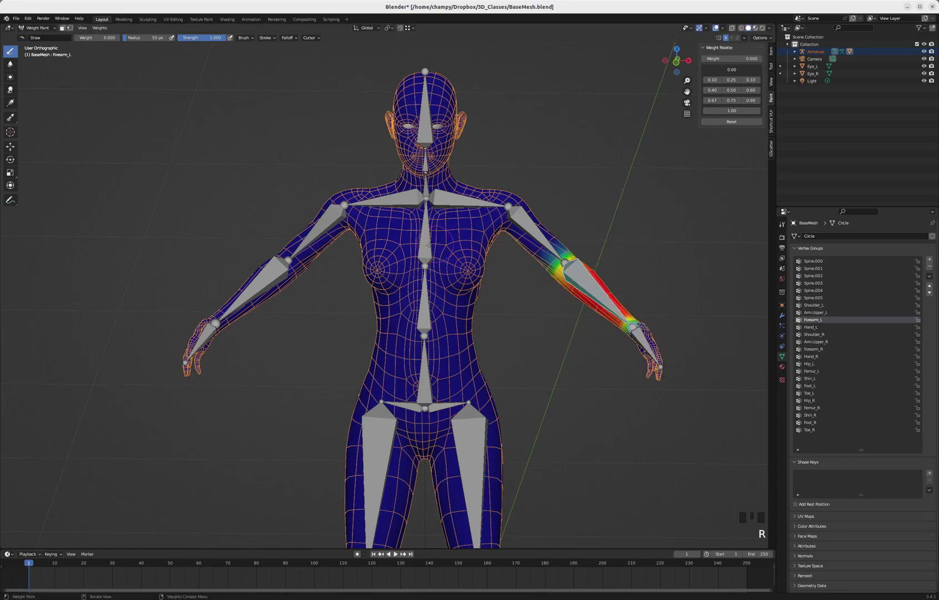
- Test the Spine.002 and Forearm_R deformations with rotations, cancelling both
left_click(428, 244, "ctrl")
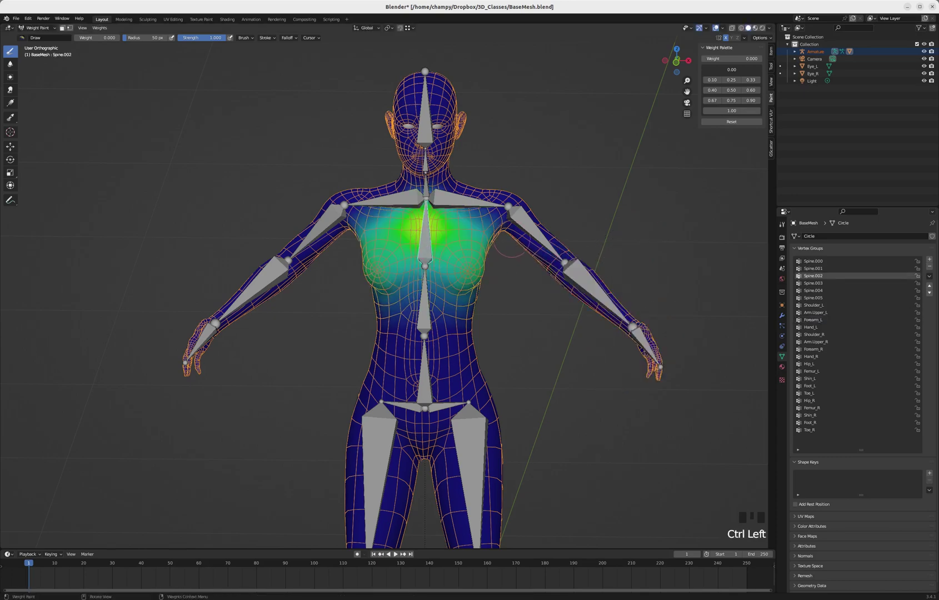
key("r")
right_click(411, 223)
left_click(272, 274, "ctrl")
key("r")
right_click(241, 233)
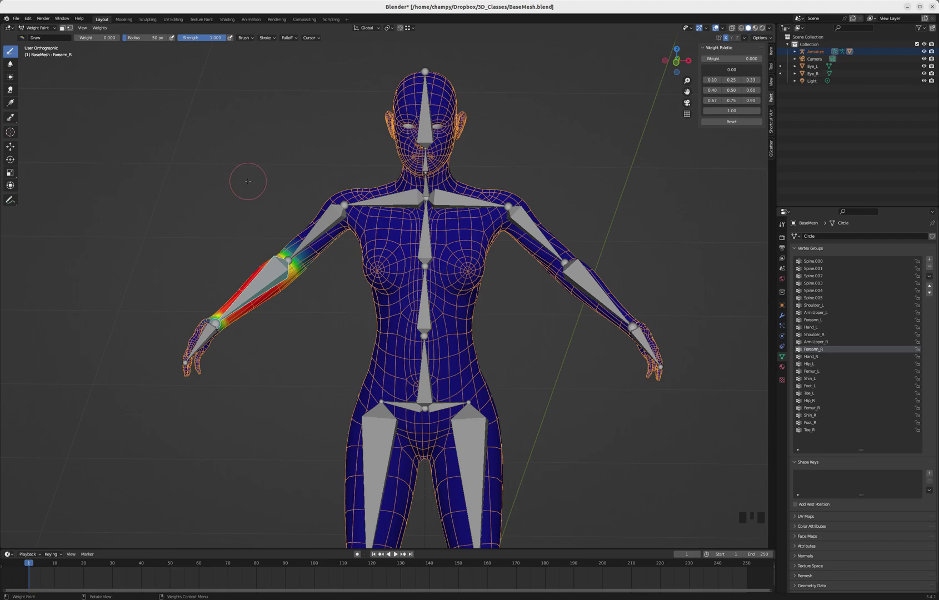